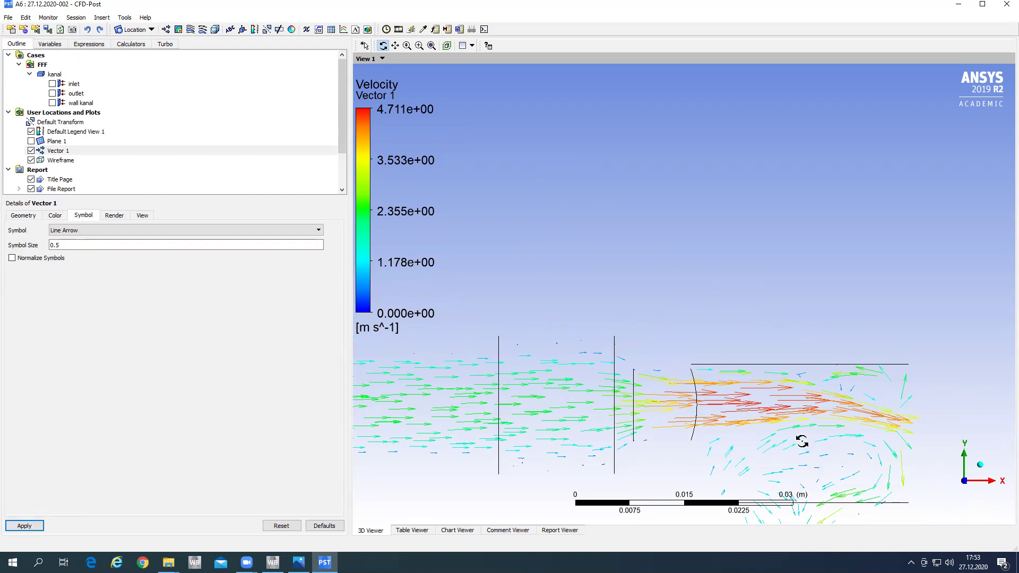
# Orient the whole channel to face the XY plane and set up a picture export in JPEG format with image quality 100.
pyautogui.click(980, 466)
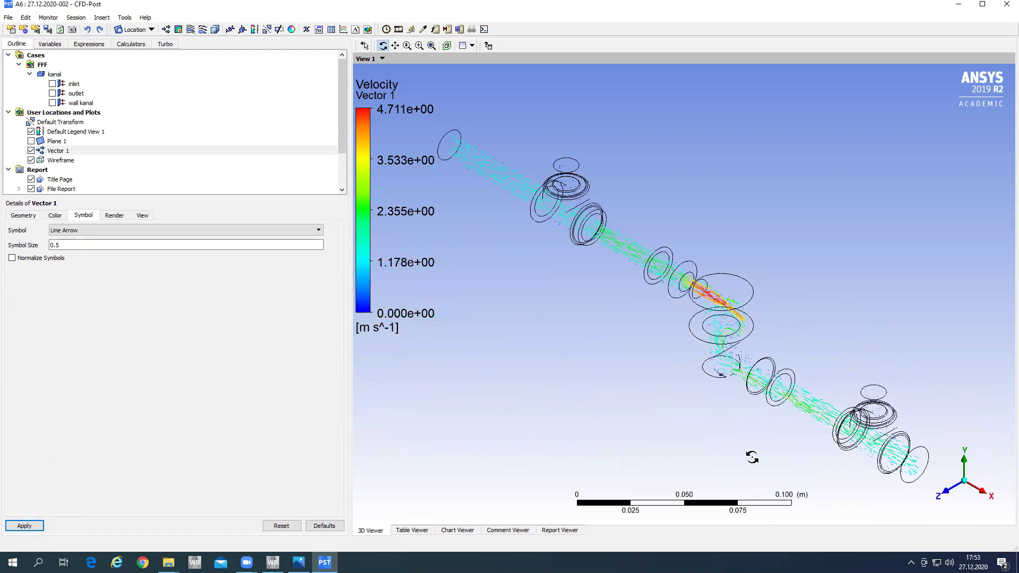
pyautogui.click(947, 490)
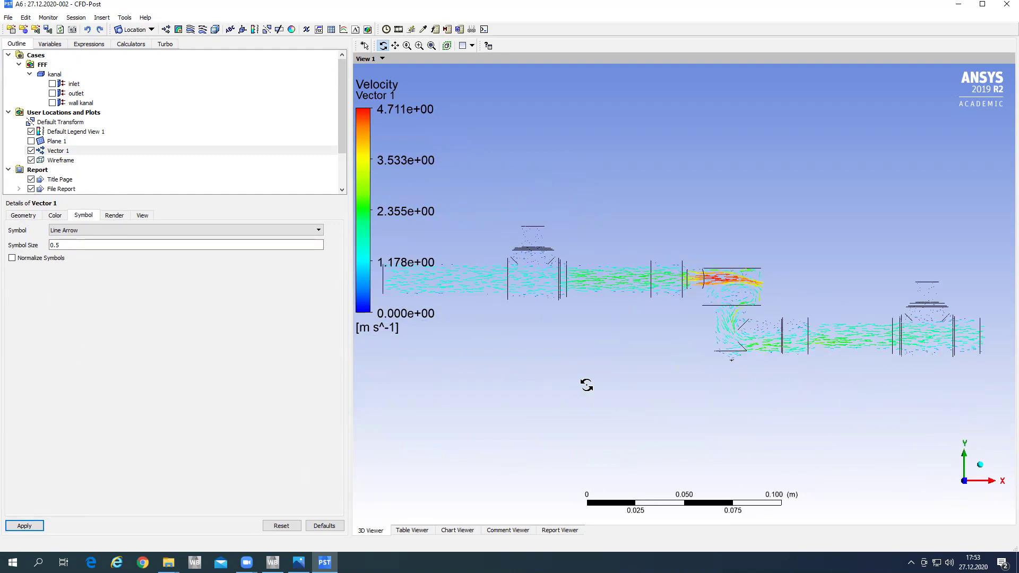
pyautogui.rightClick(559, 370)
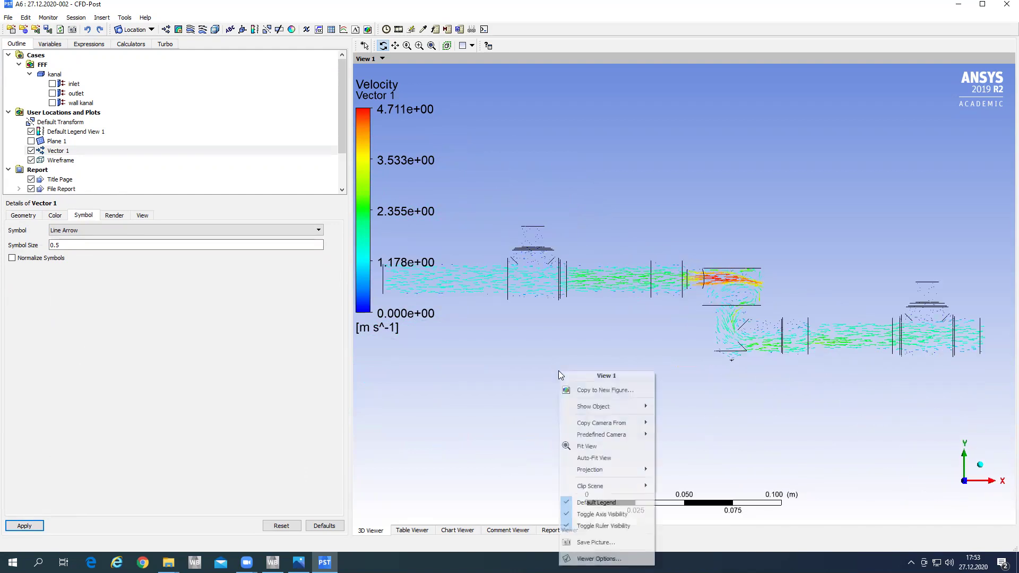
pyautogui.click(593, 543)
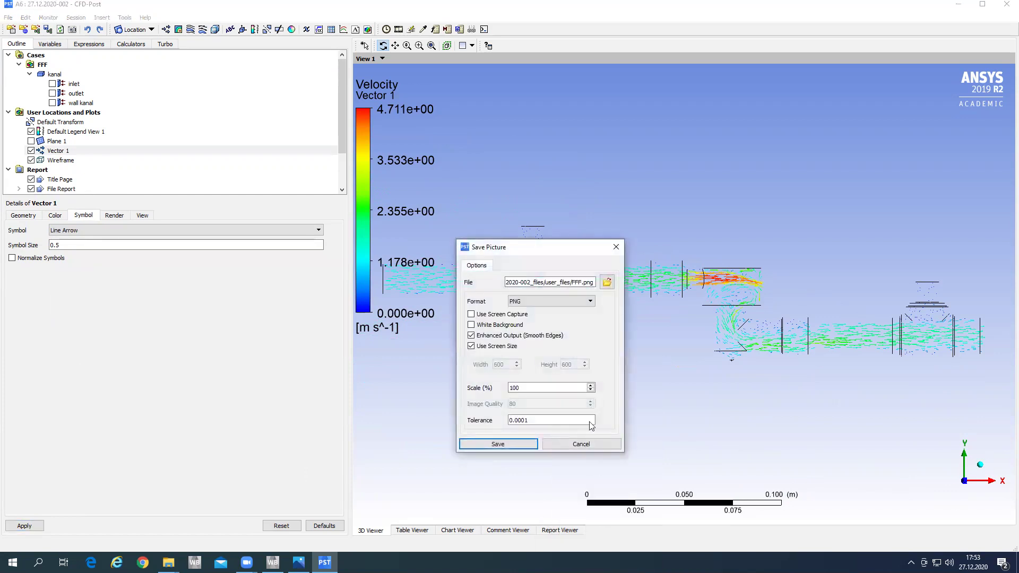
pyautogui.click(579, 303)
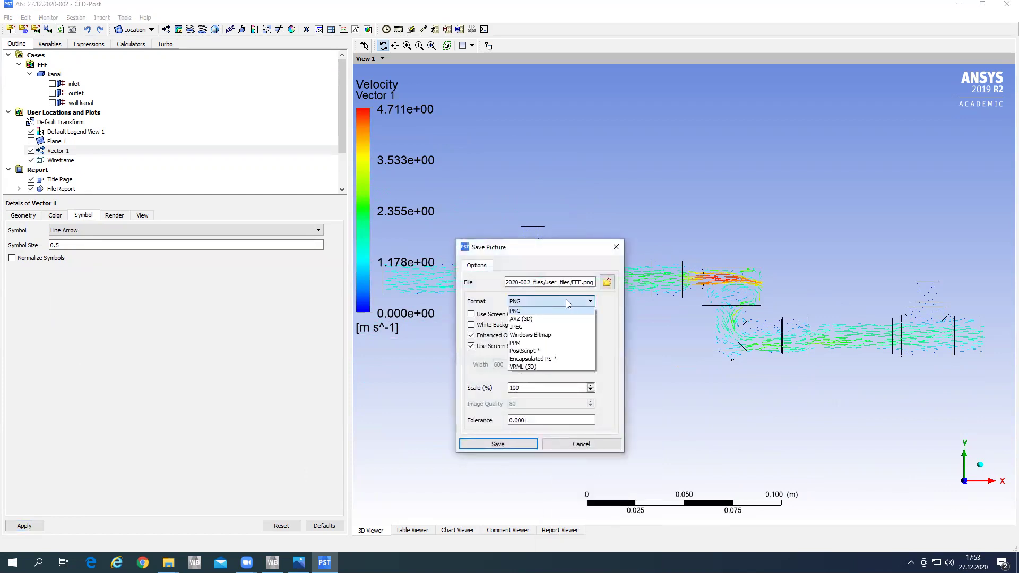
pyautogui.click(516, 327)
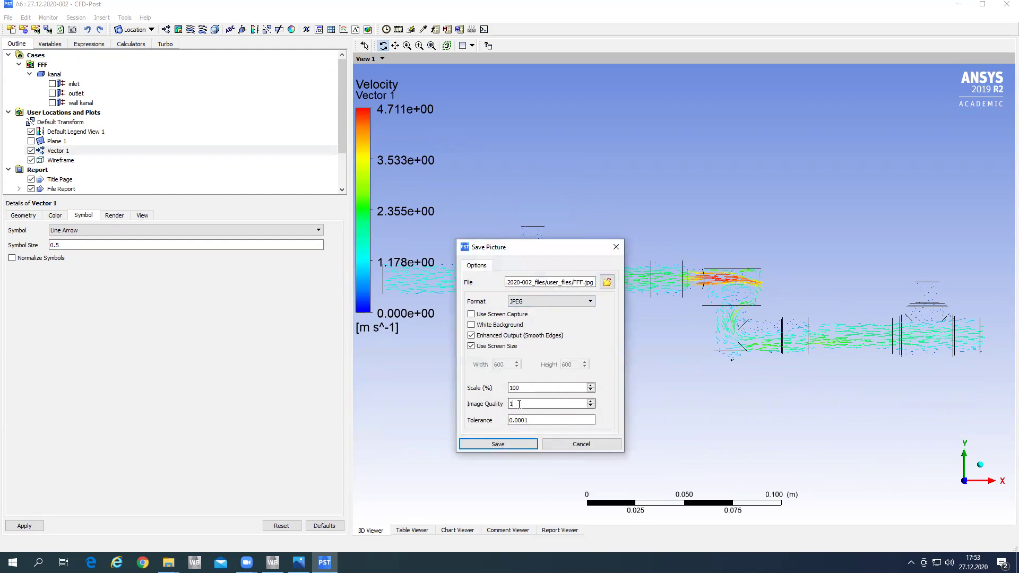
# Save the vector plot picture as hiz-vektor.jpg in the Desktop folder 27.12.2020-002.
pyautogui.click(606, 281)
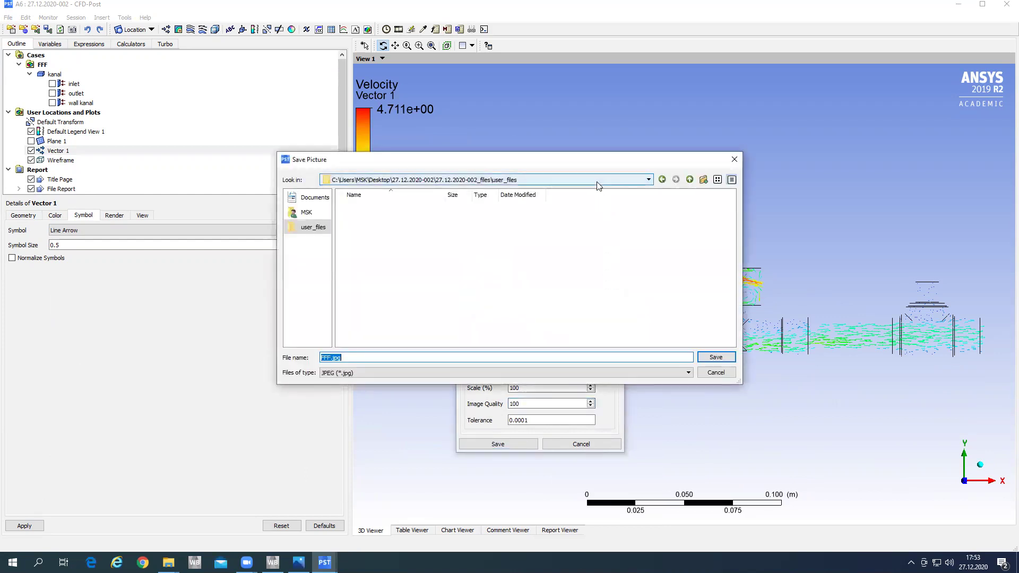
pyautogui.click(596, 180)
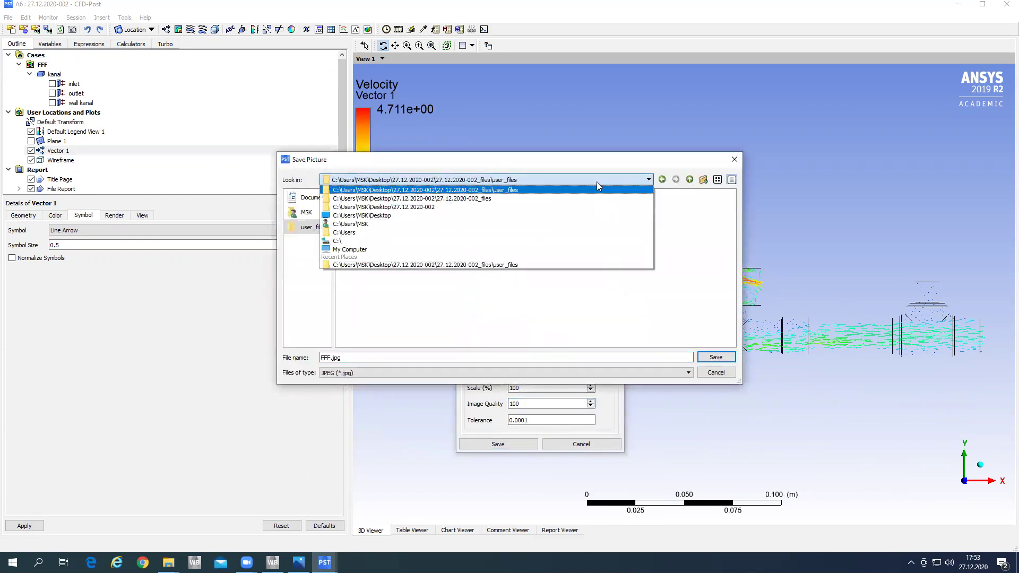
pyautogui.click(435, 208)
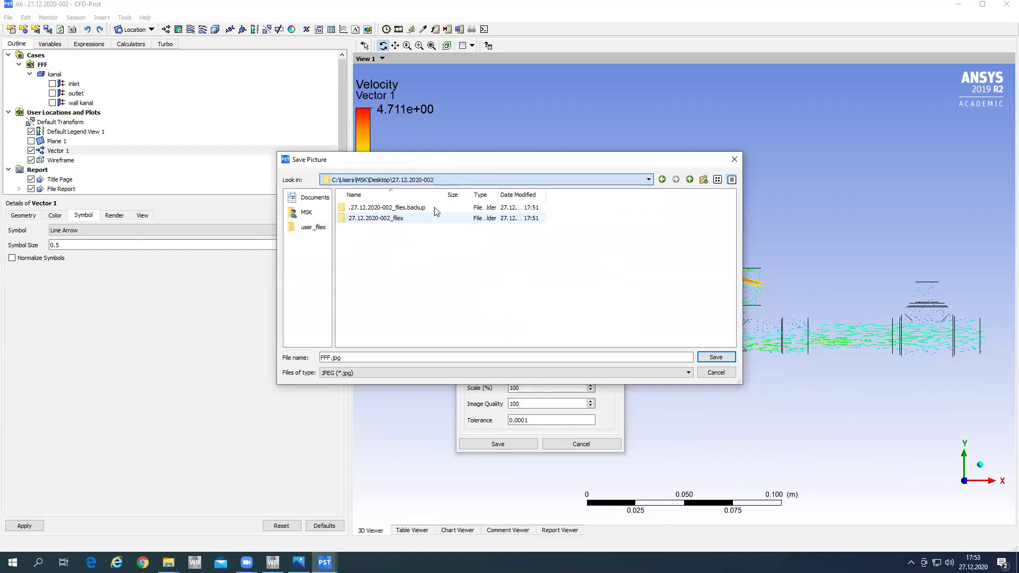
pyautogui.tripleClick(357, 361)
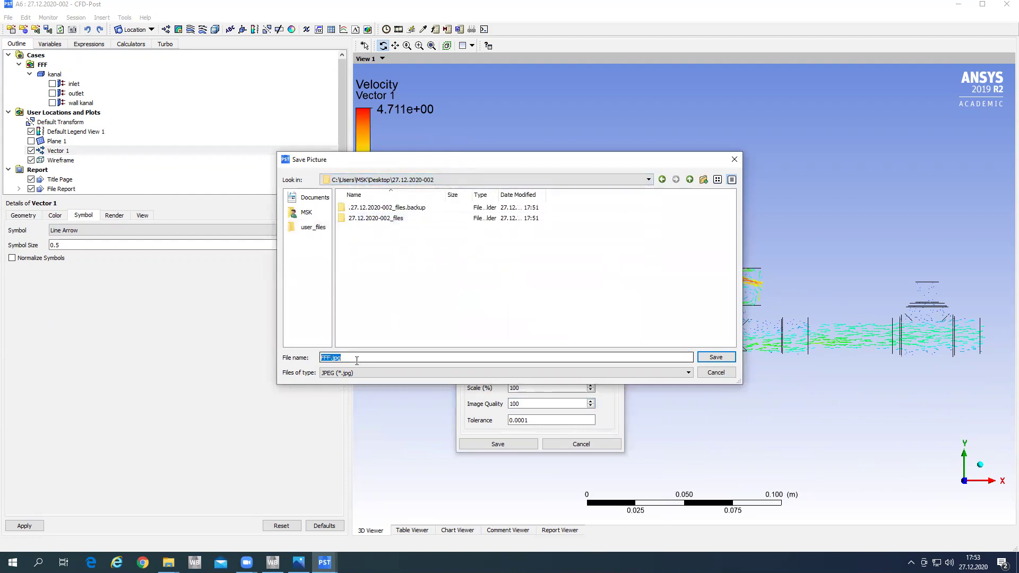
pyautogui.write('h')
pyautogui.click(716, 357)
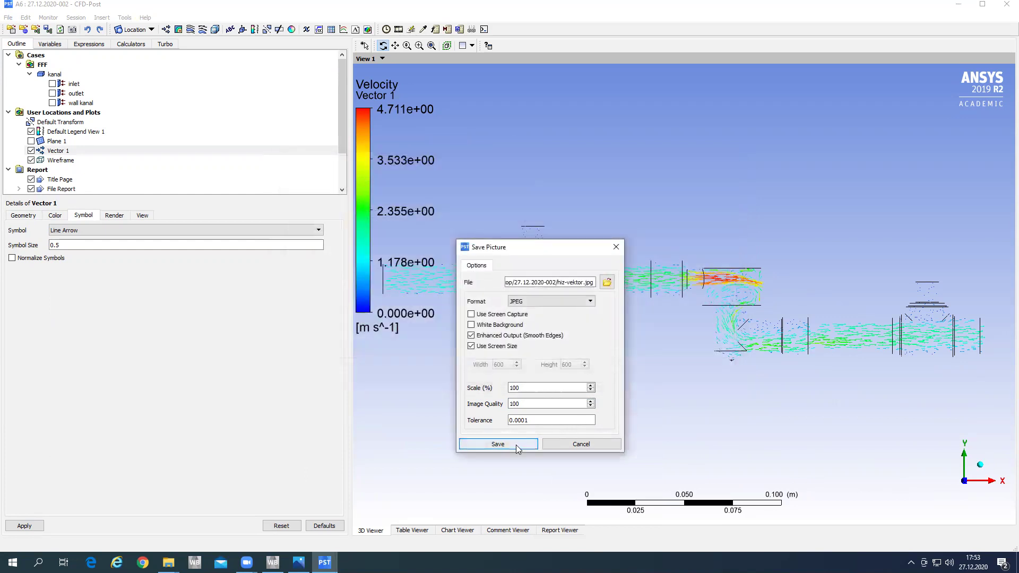
pyautogui.click(498, 444)
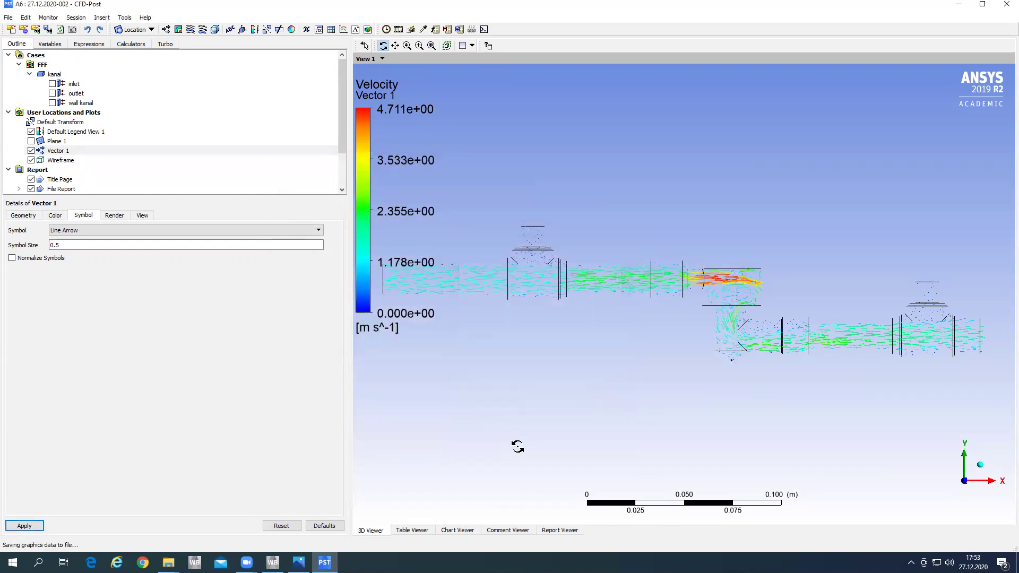
# Switch to File Explorer, view the saved hiz-vektor image from the 27.12.2020-002 folder, and close it.
pyautogui.click(168, 562)
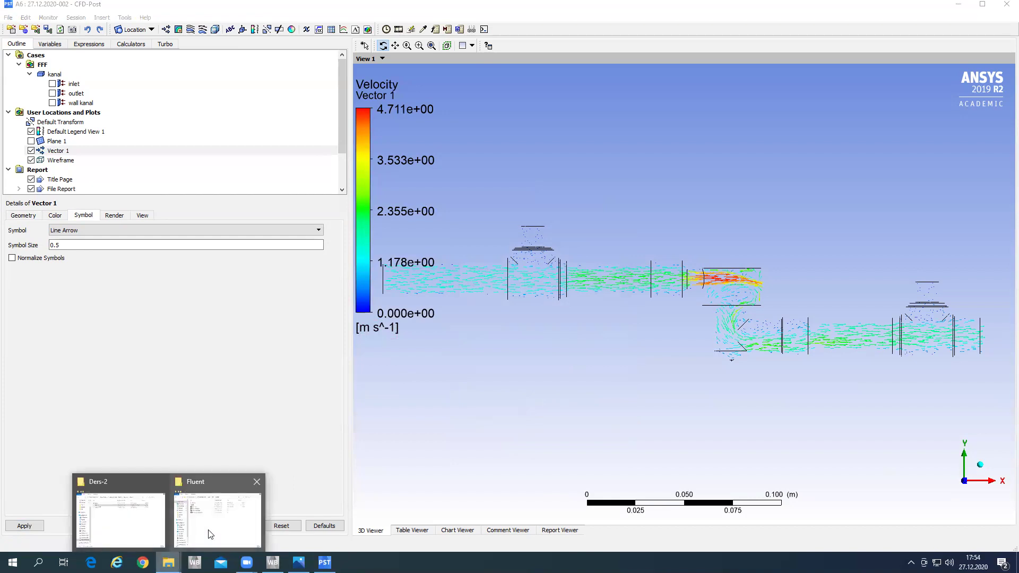
pyautogui.click(959, 5)
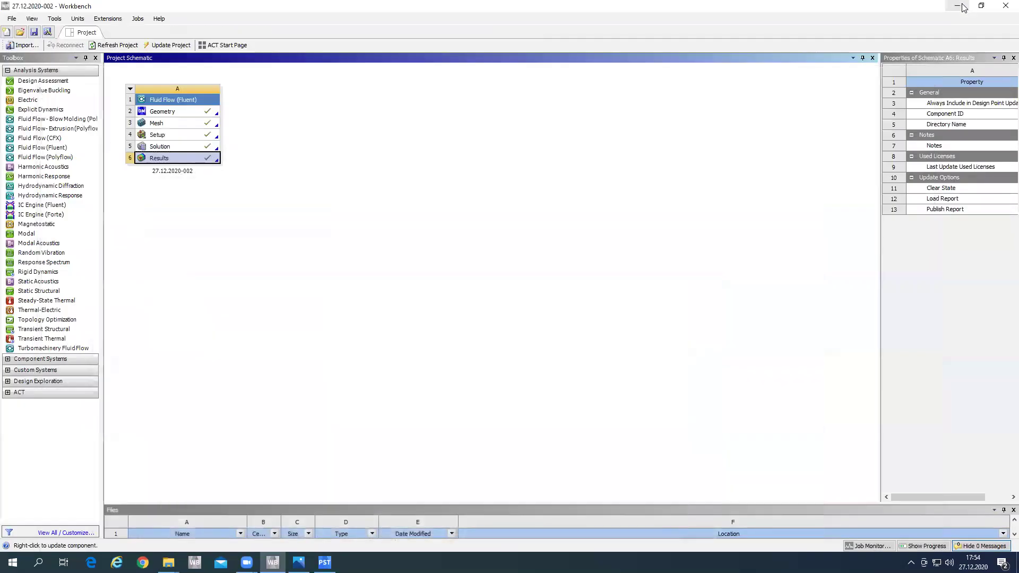
pyautogui.click(169, 562)
pyautogui.click(223, 510)
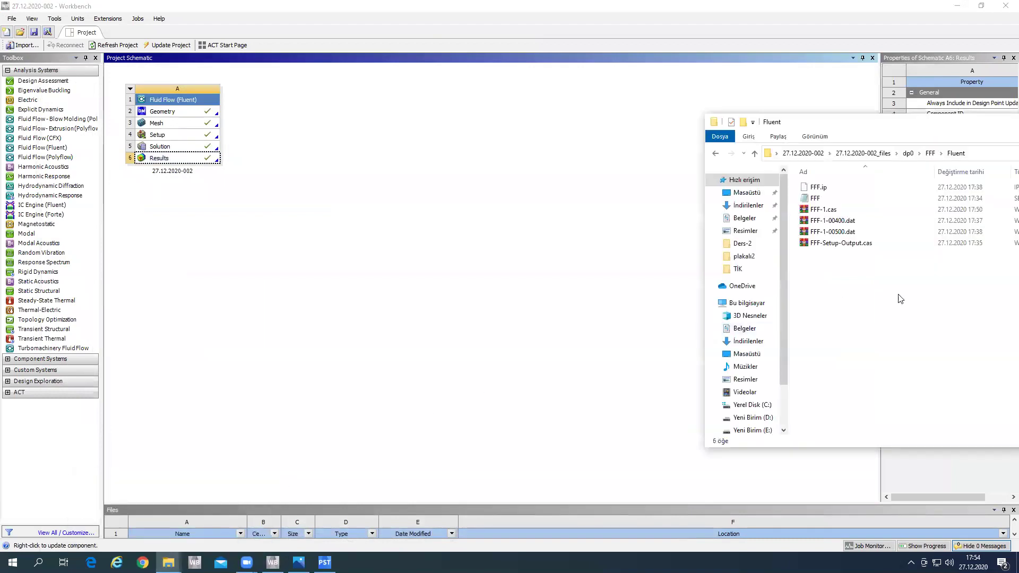
pyautogui.moveTo(879, 123); pyautogui.dragTo(514, 94)
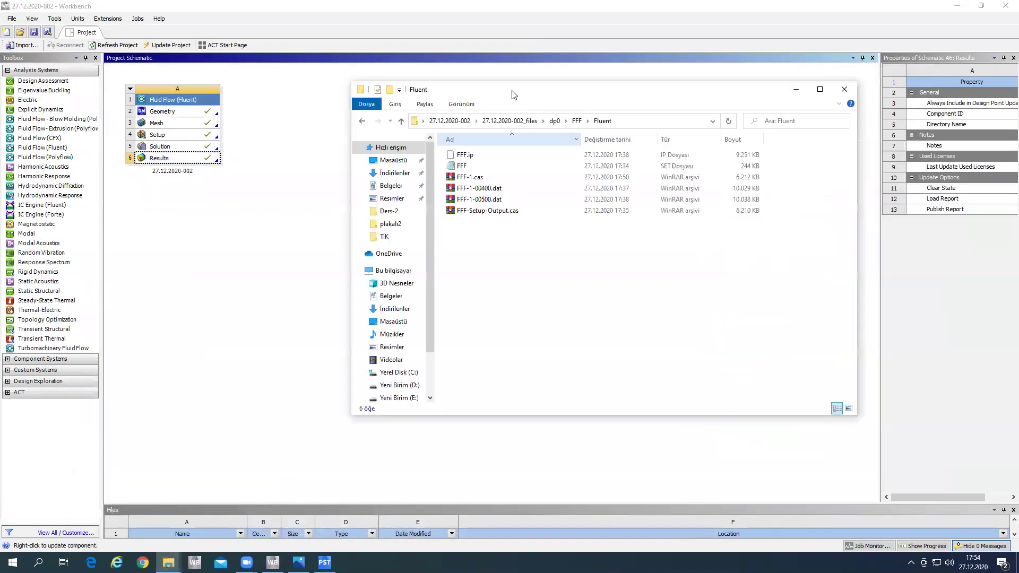
pyautogui.click(458, 121)
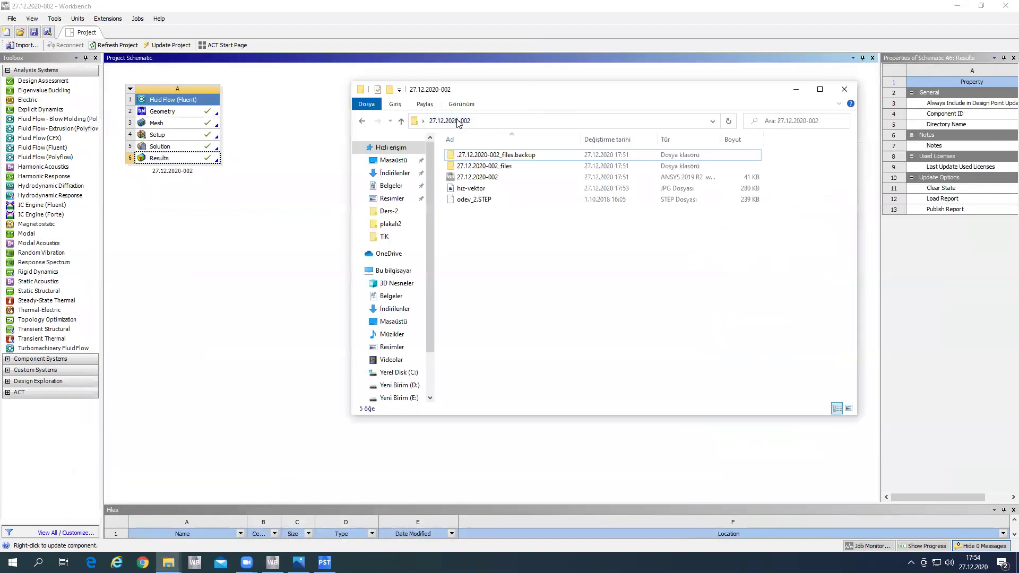
pyautogui.doubleClick(465, 189)
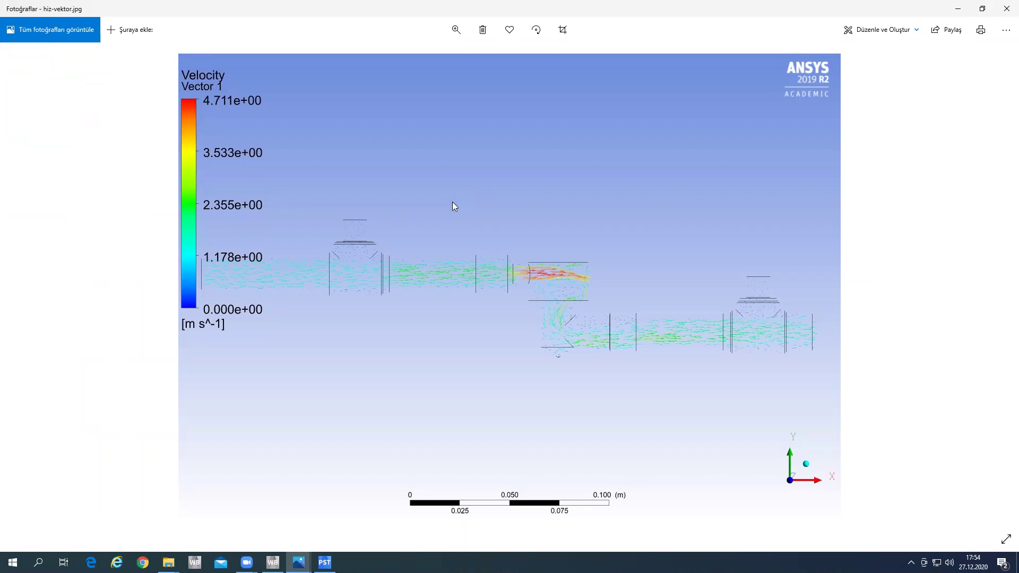
pyautogui.click(1007, 8)
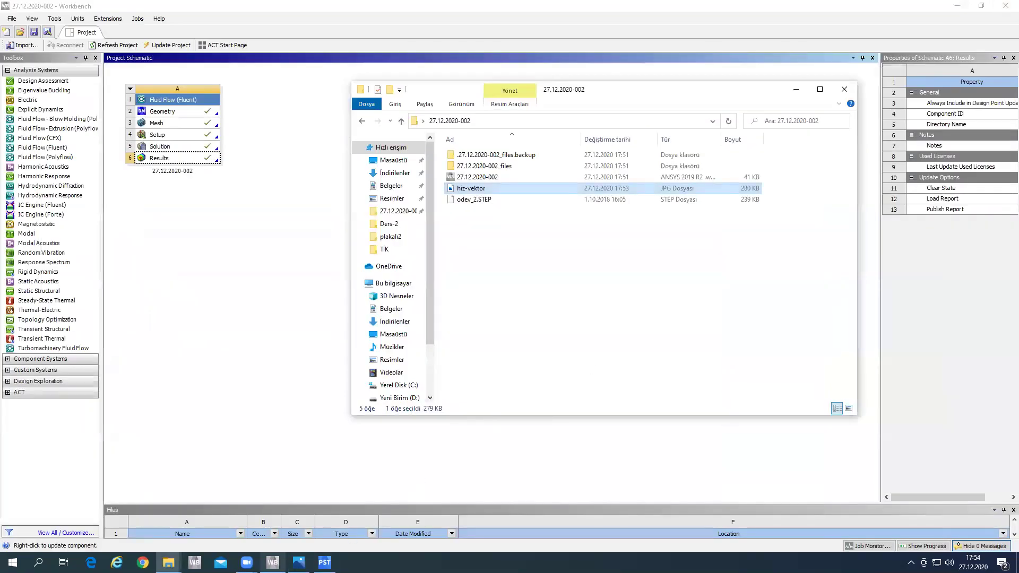
# Return to CFD-Post and show the vector plot in isometric view with Vector 1's geometry settings open.
pyautogui.click(324, 562)
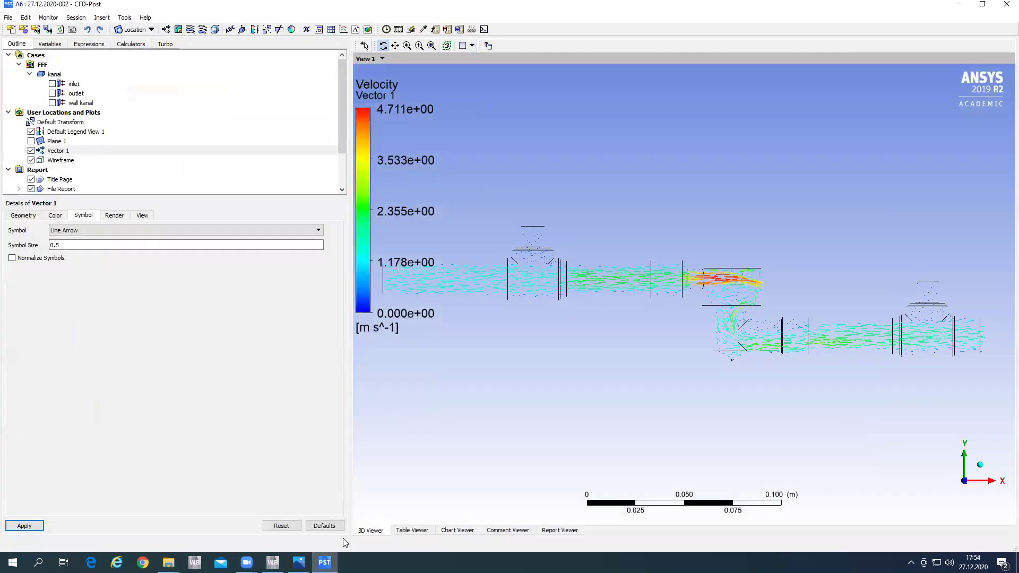
pyautogui.click(982, 467)
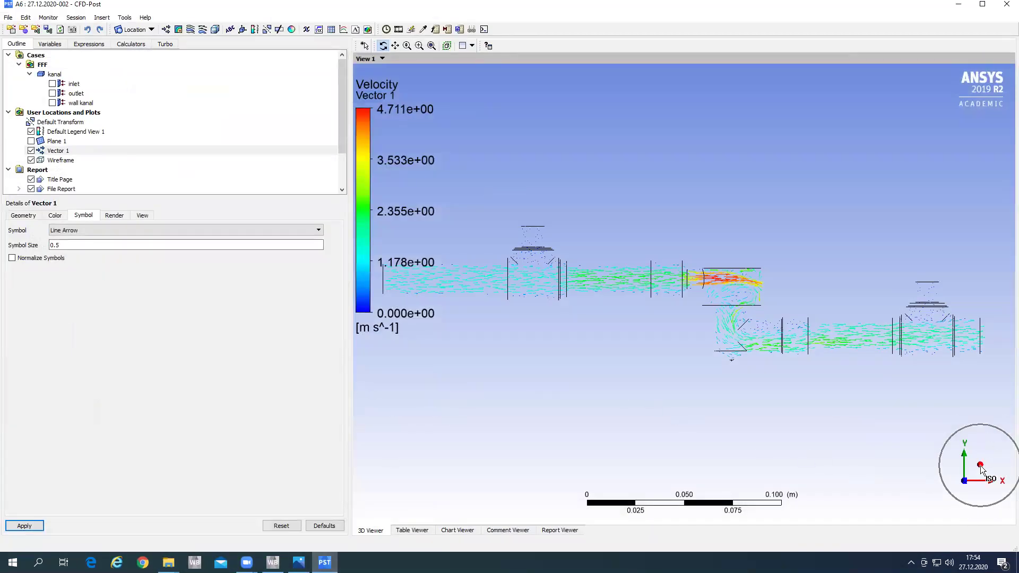
pyautogui.click(31, 151)
pyautogui.click(31, 151)
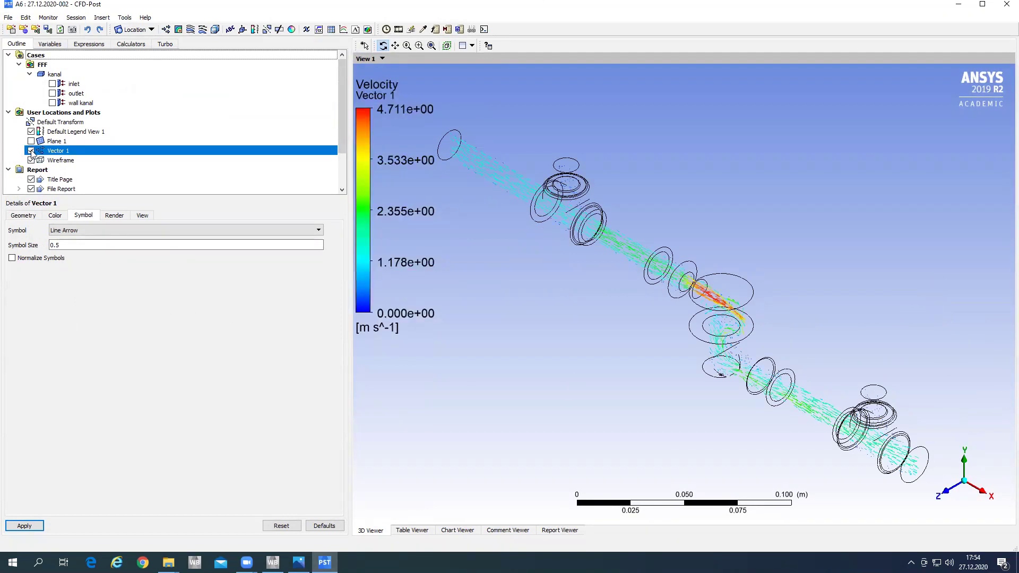
pyautogui.click(33, 218)
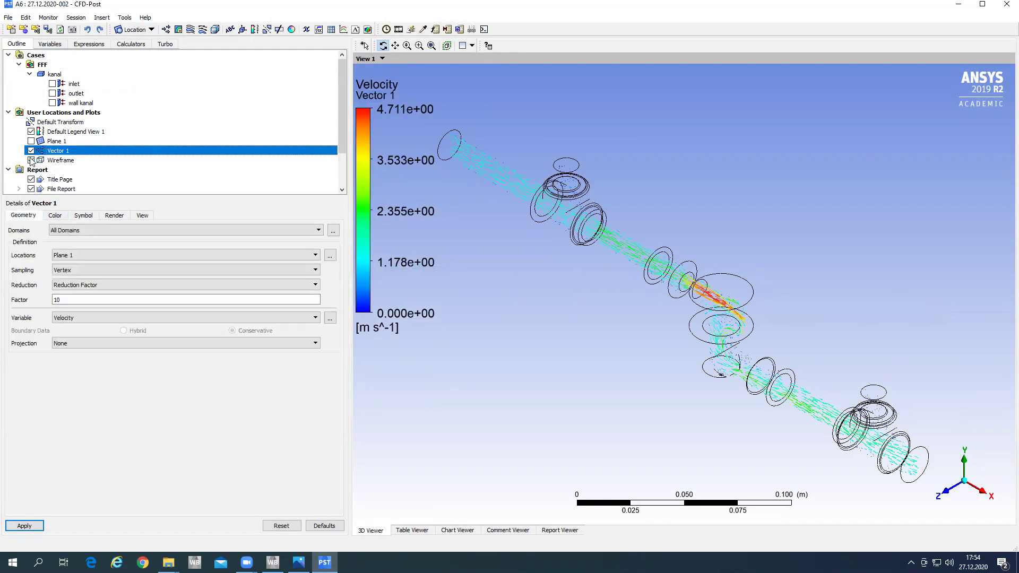
pyautogui.click(31, 151)
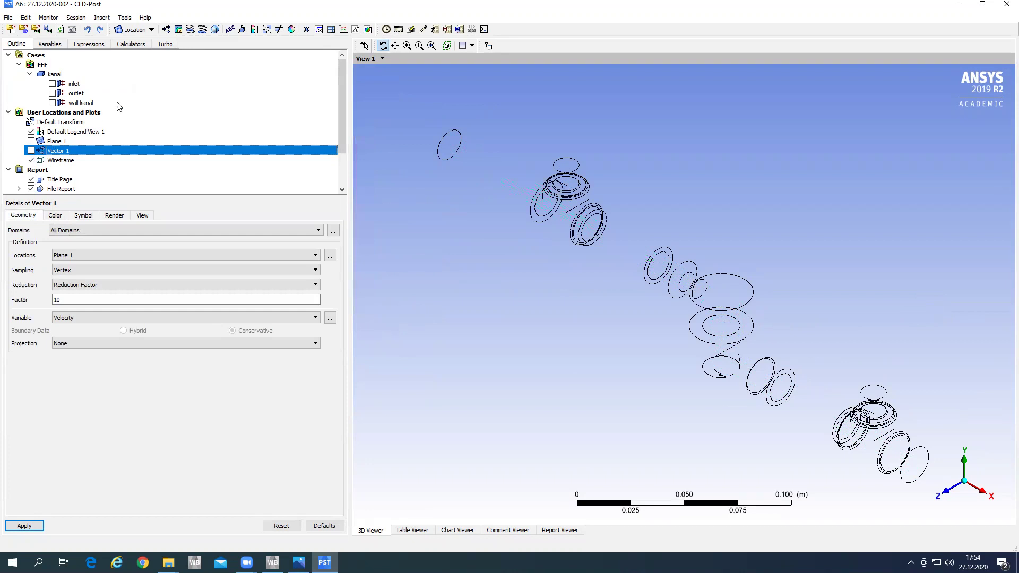
pyautogui.click(179, 30)
pyautogui.click(32, 150)
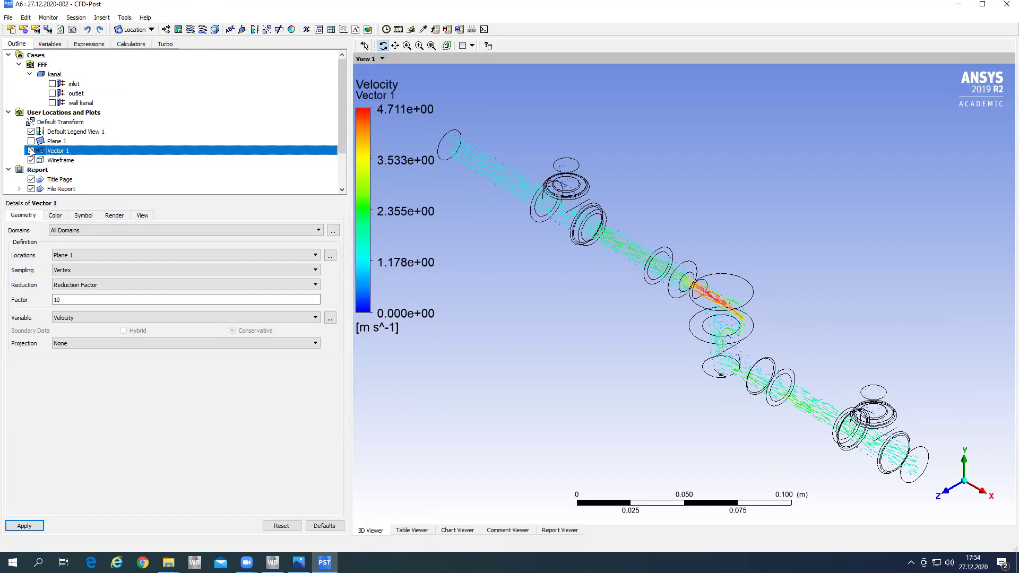
# Set Vector 1's location to the kanal domain, apply it, and inspect the vectors, finishing in isometric view.
pyautogui.click(95, 256)
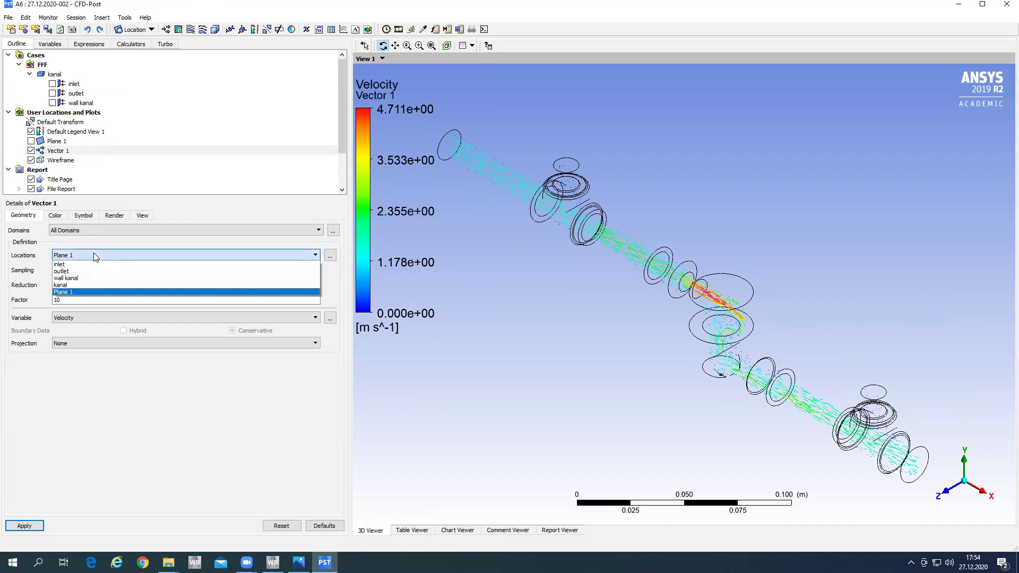
pyautogui.click(72, 287)
pyautogui.click(24, 525)
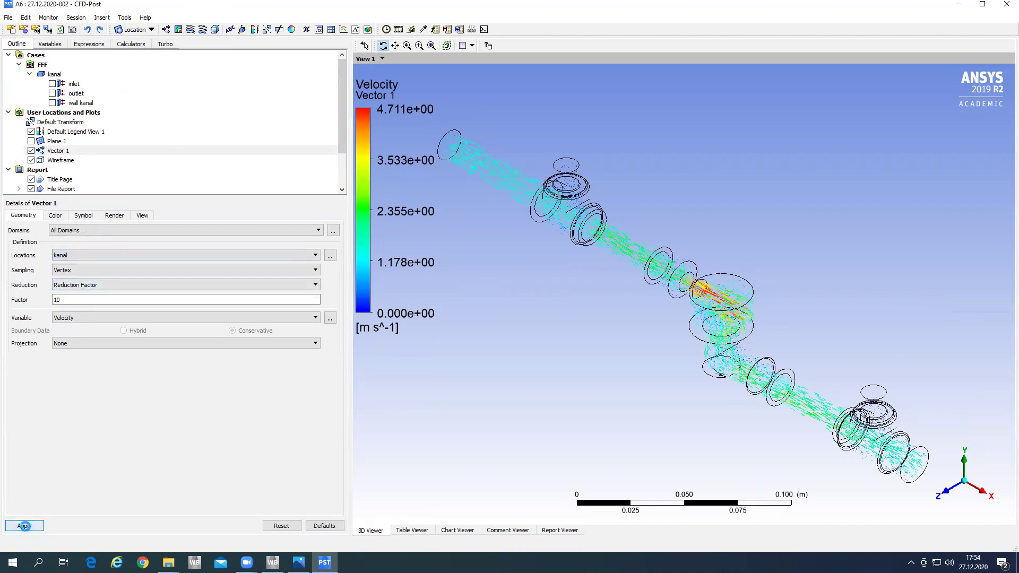
pyautogui.moveTo(643, 368); pyautogui.dragTo(696, 304)
pyautogui.moveTo(589, 359); pyautogui.dragTo(651, 375)
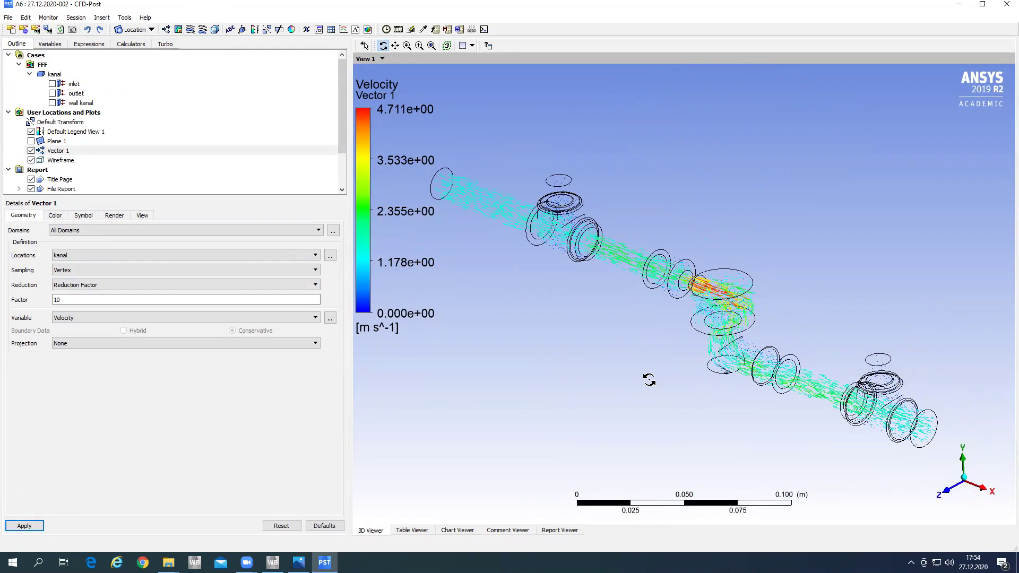
pyautogui.click(969, 483)
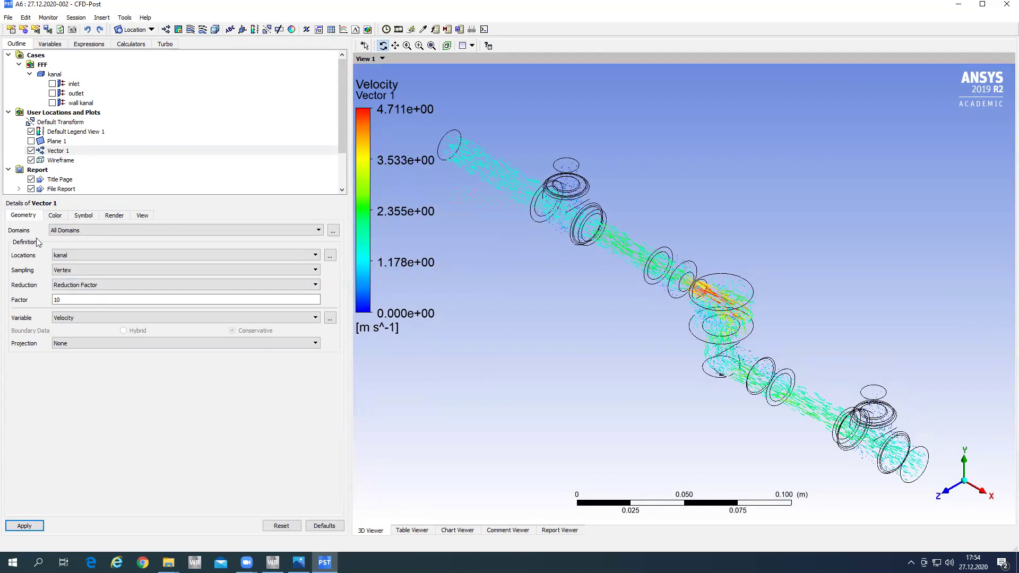
# Hide Vector 1 and insert a new contour plot named Contour 1.
pyautogui.click(31, 152)
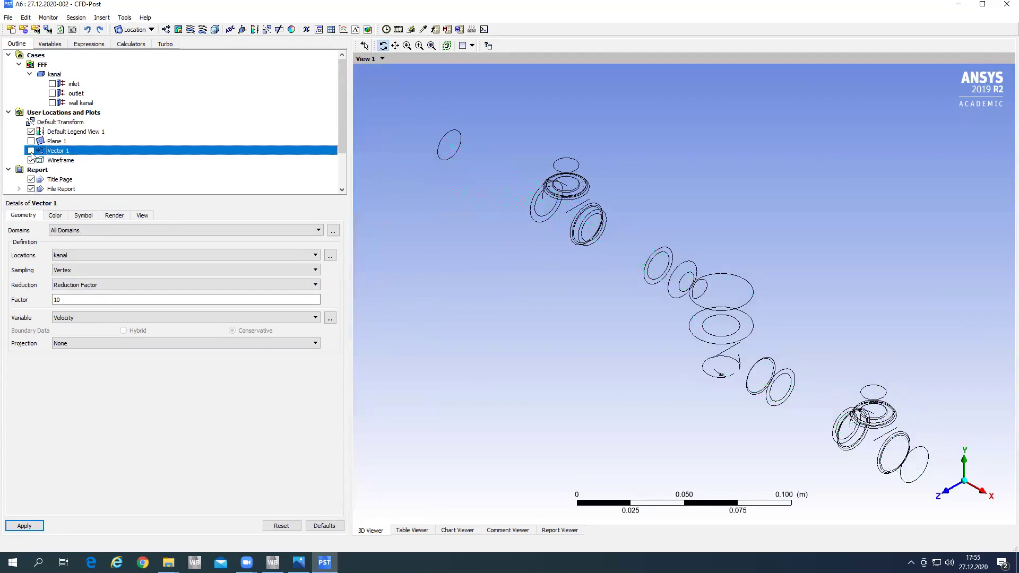
pyautogui.click(179, 30)
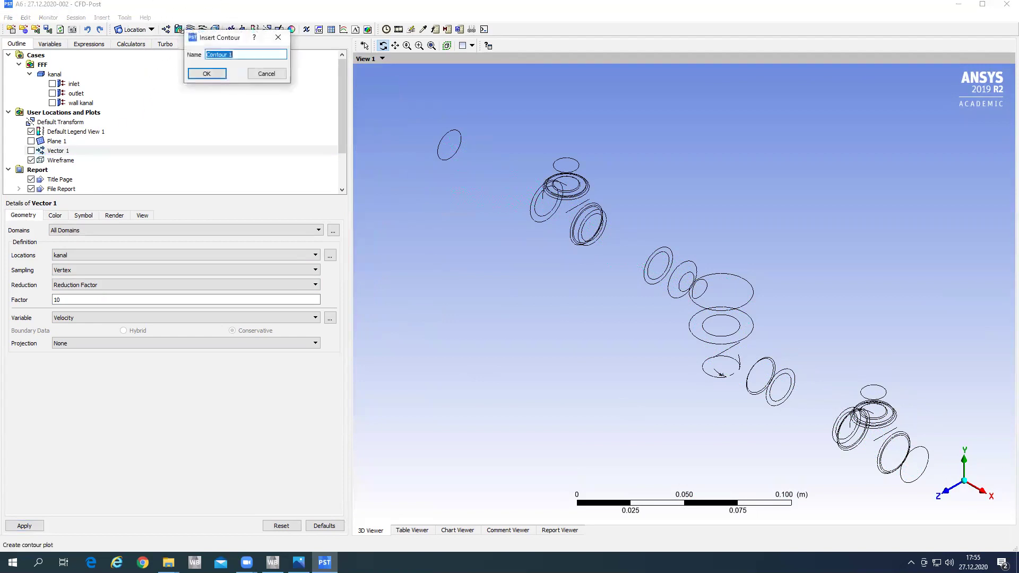
pyautogui.click(208, 74)
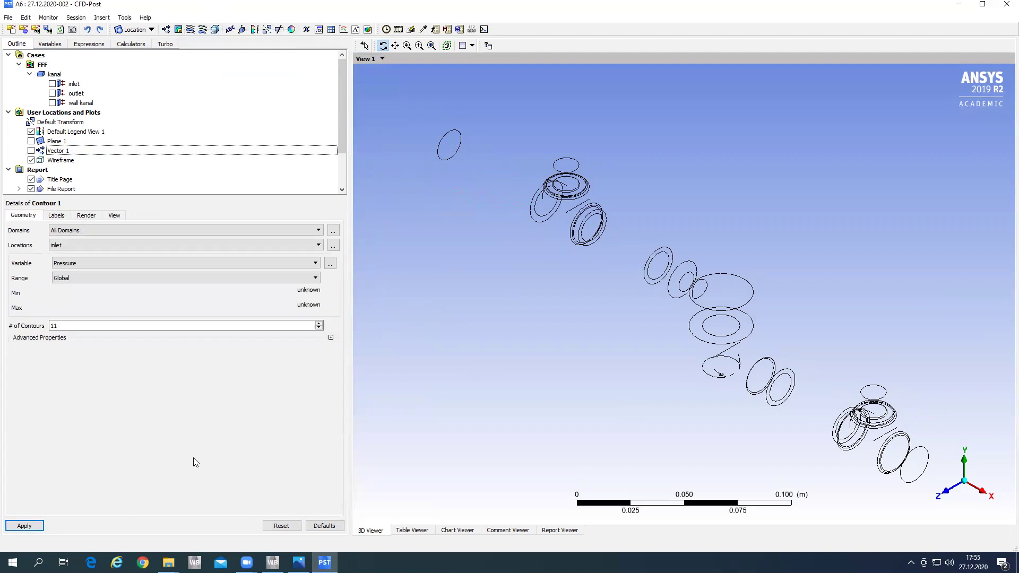
# Set Contour 1 to show Pressure on Plane 1 with 20 contours and apply it.
pyautogui.click(68, 244)
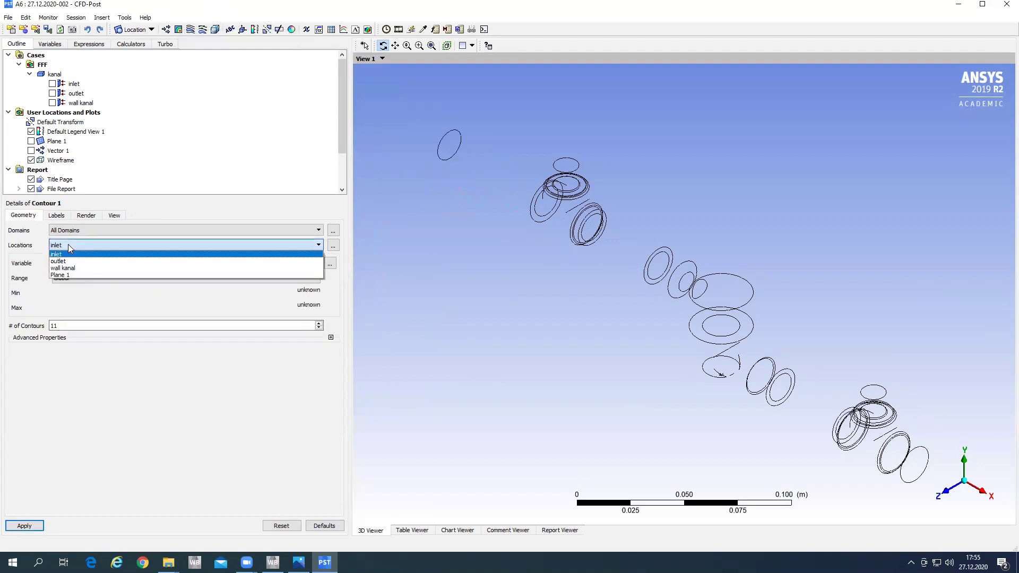
pyautogui.click(68, 275)
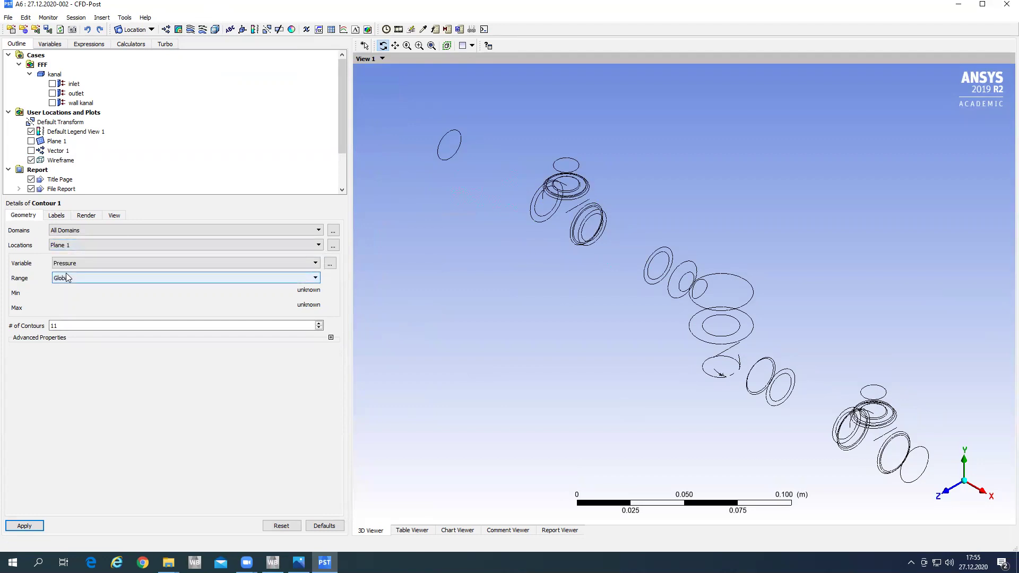
pyautogui.click(87, 260)
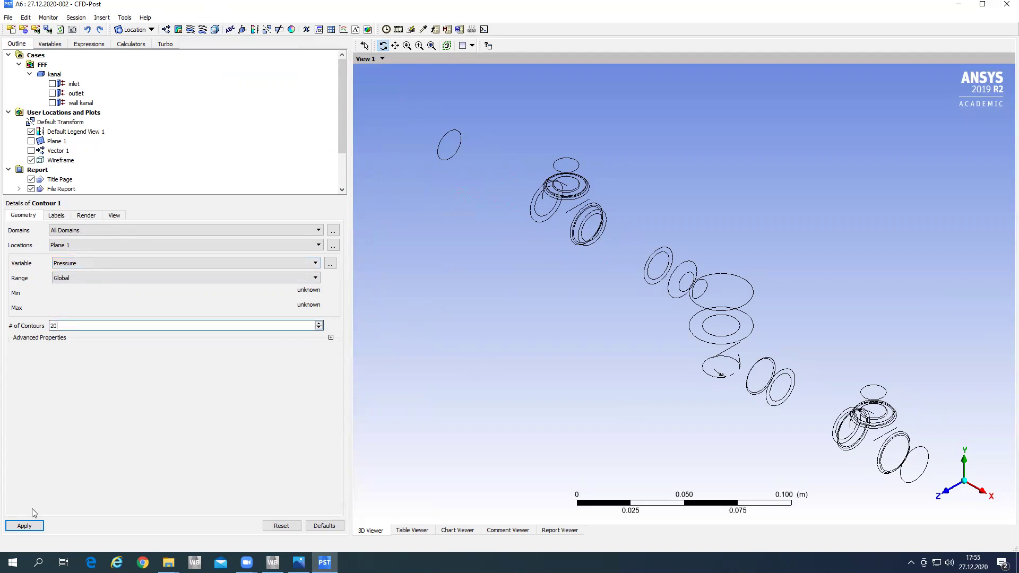
pyautogui.click(29, 527)
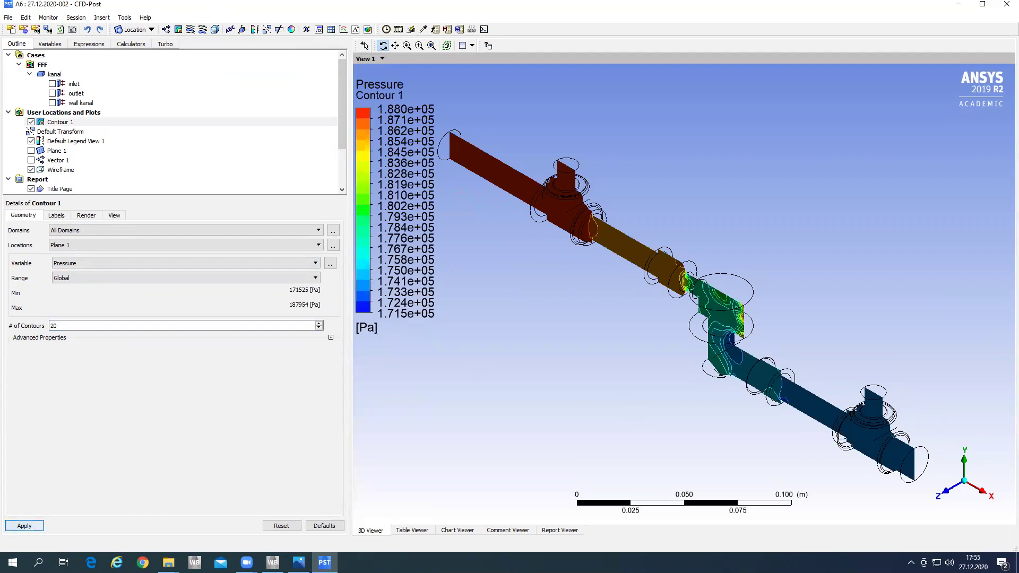
# Face the pressure contour along the Z axis and save it as a JPEG picture named basinc-kontur in the 27.12.2020-002 folder.
pyautogui.click(952, 494)
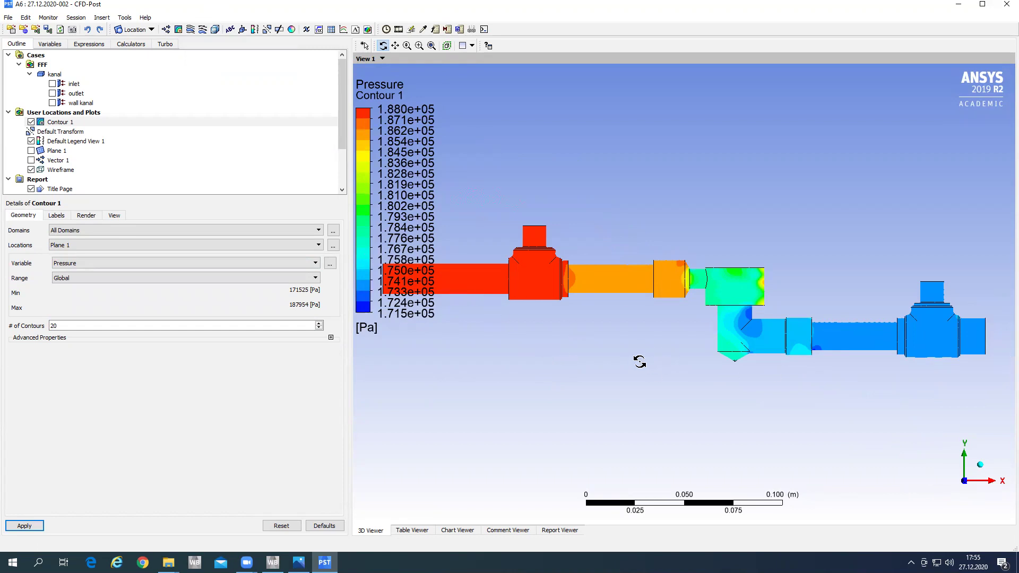
pyautogui.rightClick(553, 359)
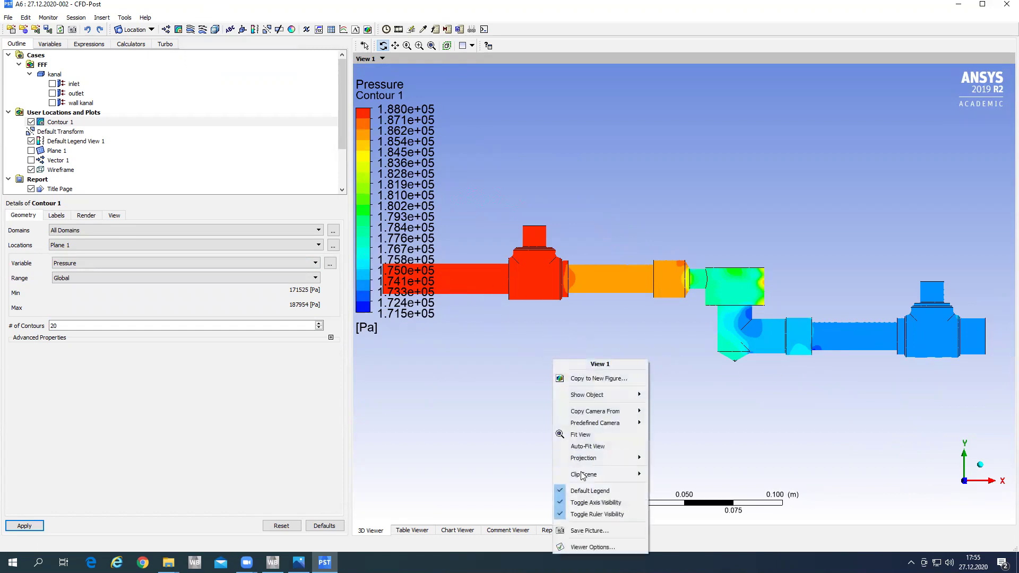
pyautogui.click(589, 531)
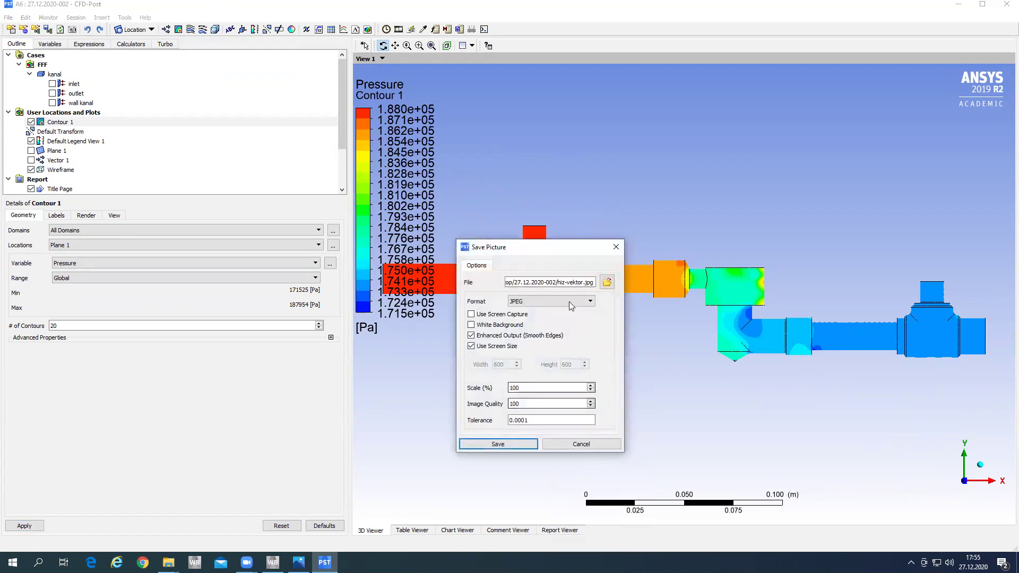
pyautogui.click(607, 284)
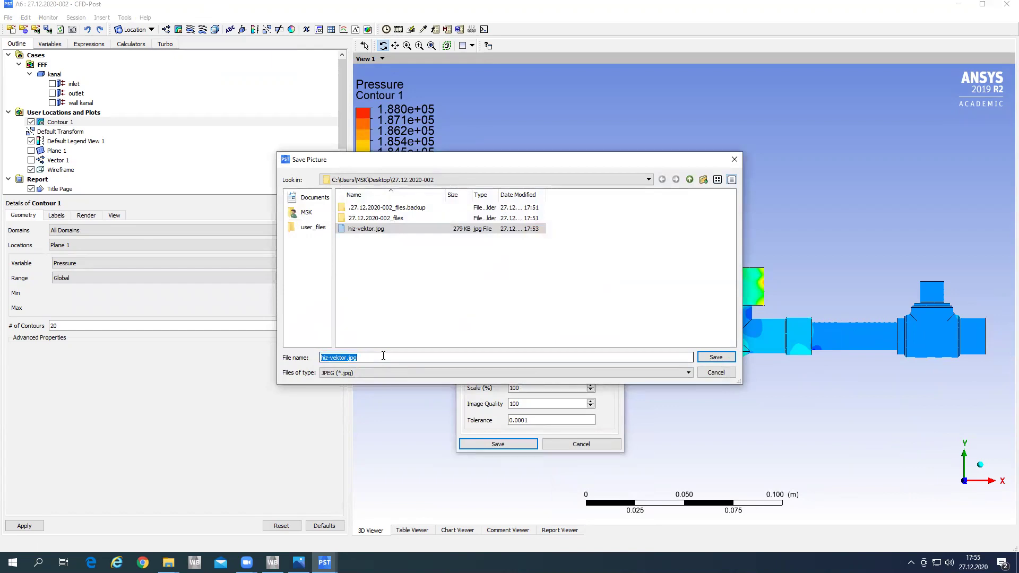
pyautogui.write('b')
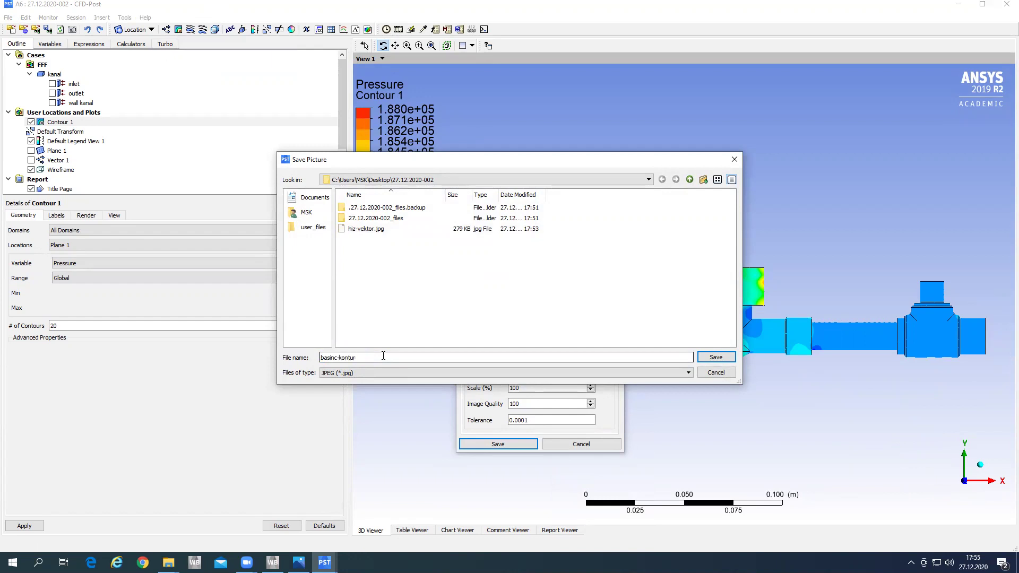
pyautogui.write('asinc-kontur')
pyautogui.press('Return')
pyautogui.press('Return')
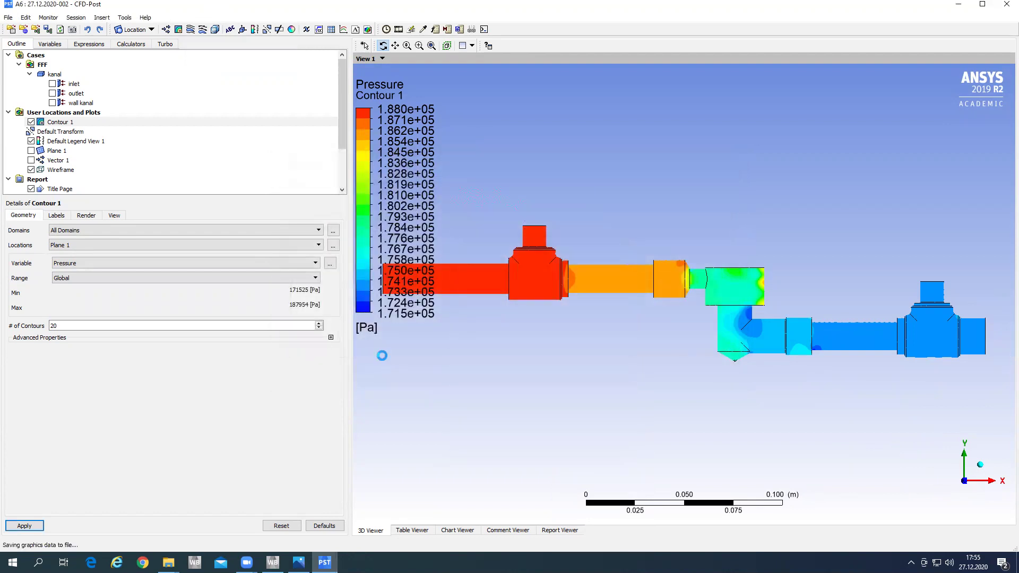
# Switch to File Explorer, view the saved basinc-kontur image from the 27.12.2020-002 folder, close it, and return to CFD-Post.
pyautogui.moveTo(168, 562)
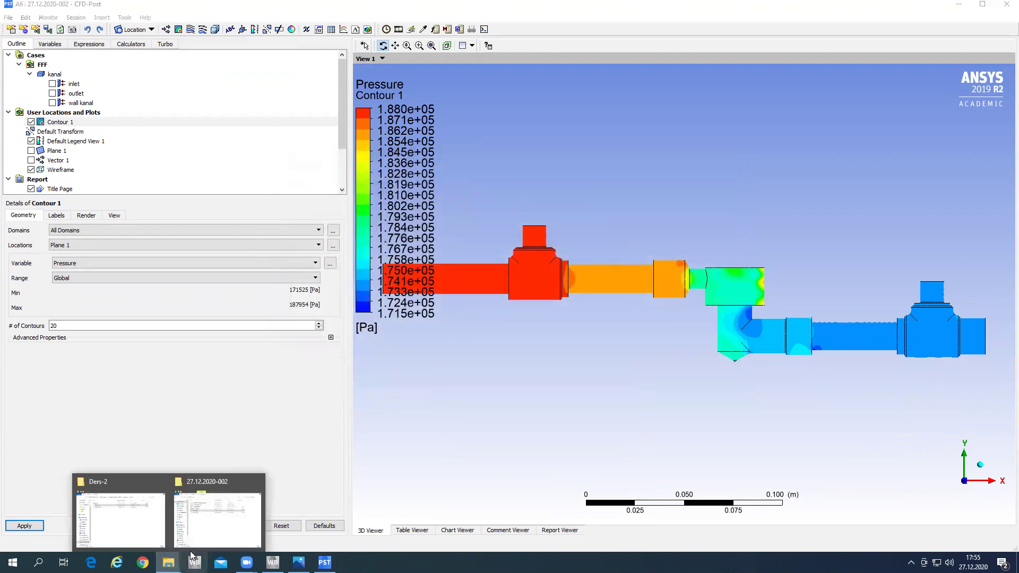
pyautogui.click(222, 507)
pyautogui.click(475, 190)
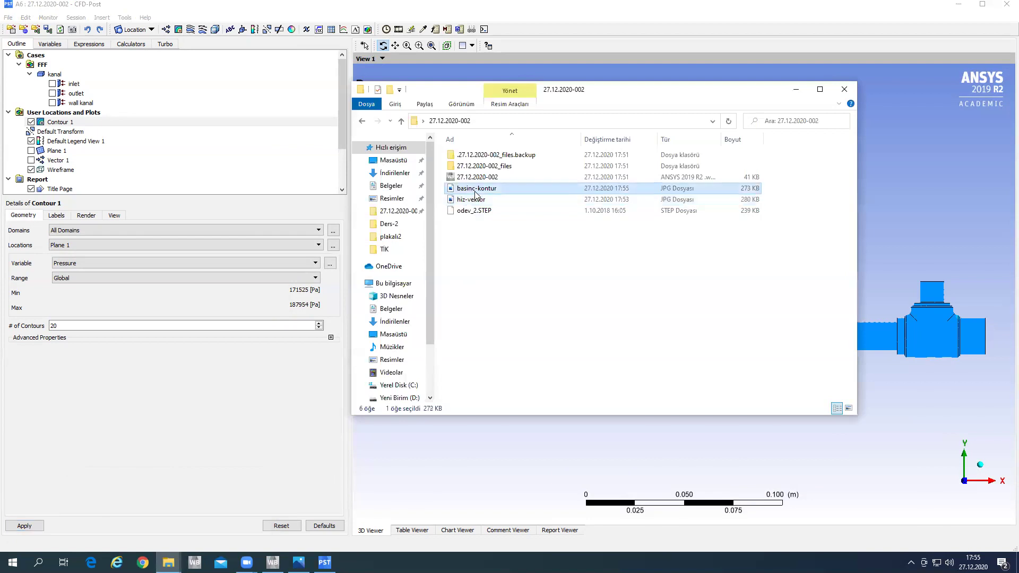
pyautogui.doubleClick(476, 189)
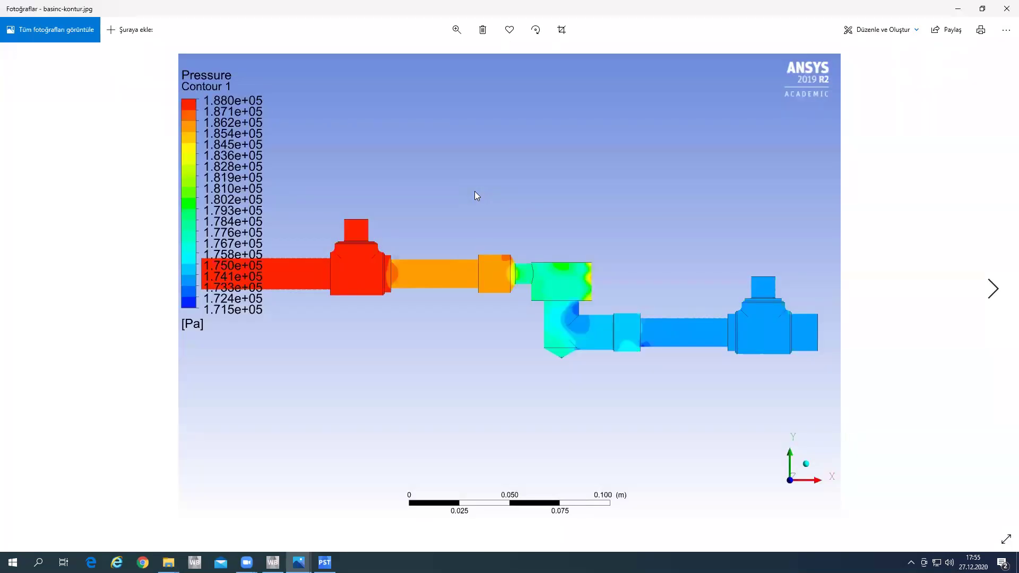
pyautogui.click(1005, 10)
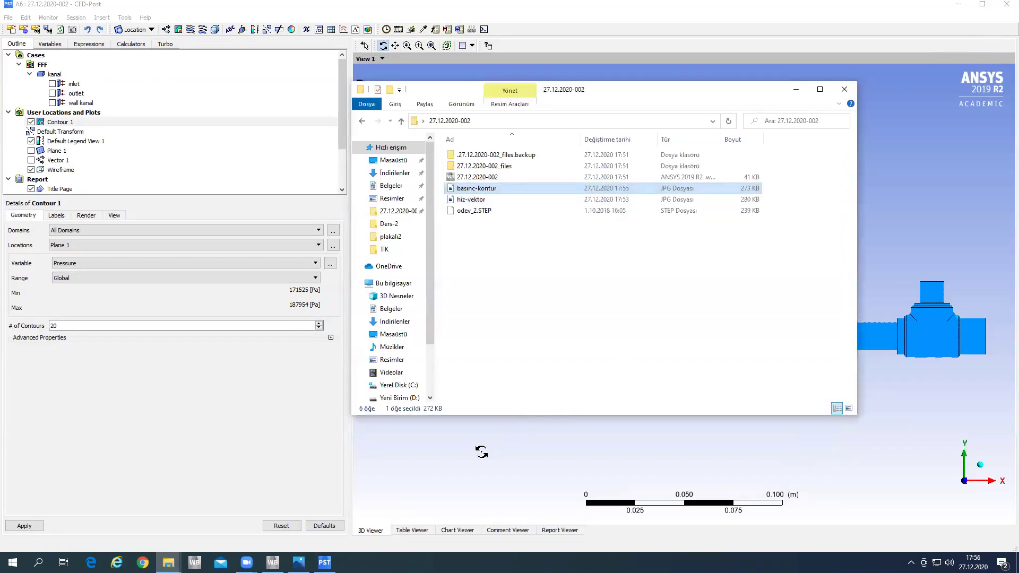
pyautogui.click(481, 452)
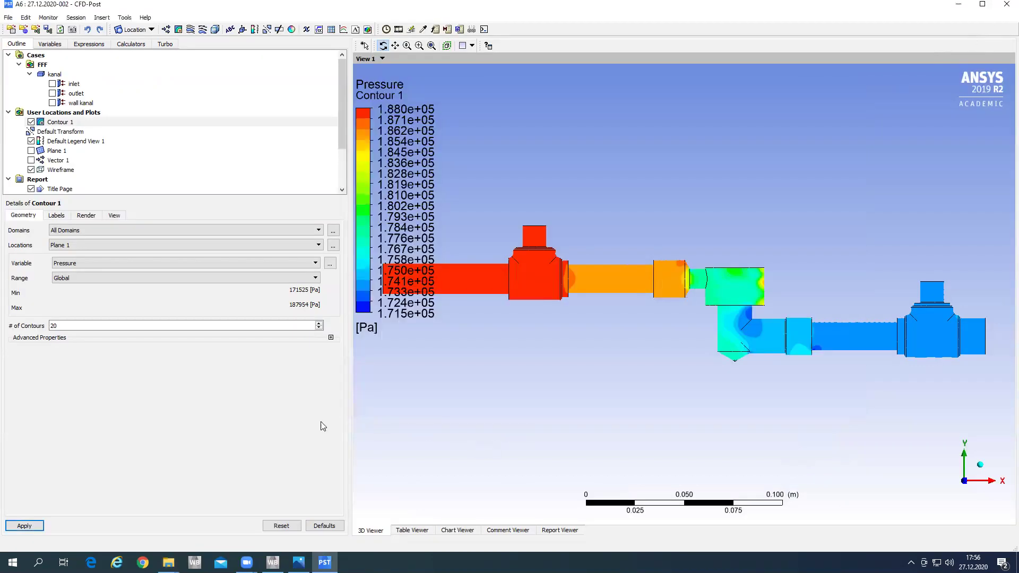
# Set Contour 1's location to wall kanal, apply it, and inspect the wall pressure, finishing in isometric view.
pyautogui.click(981, 466)
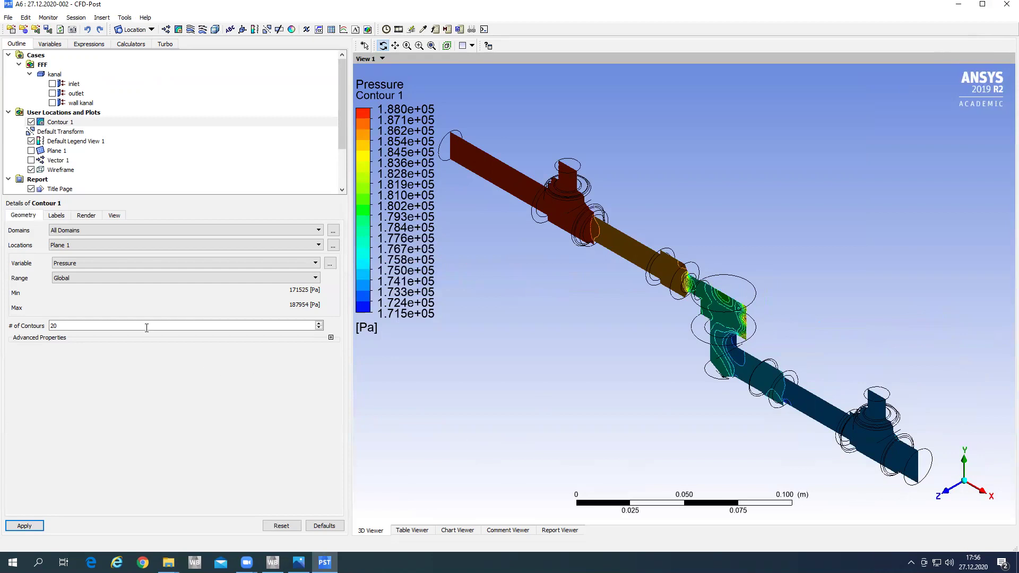
pyautogui.click(81, 245)
pyautogui.click(71, 270)
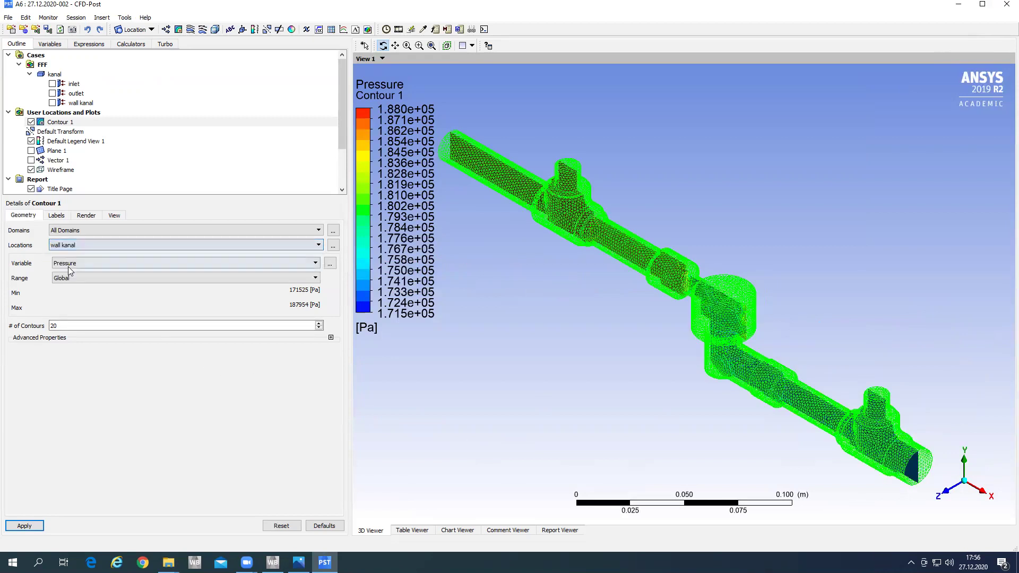
pyautogui.click(24, 525)
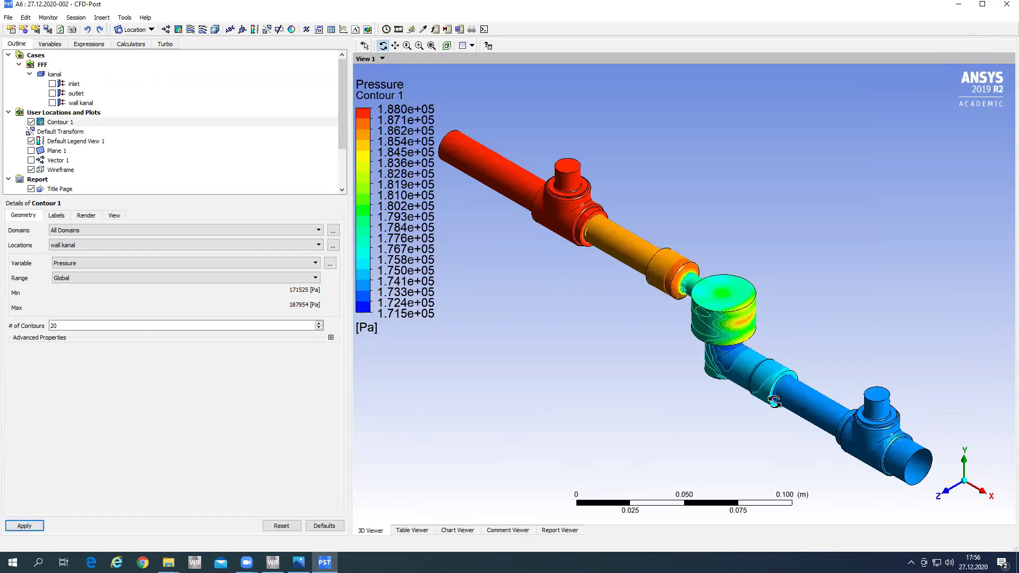
pyautogui.moveTo(640, 312); pyautogui.dragTo(498, 277)
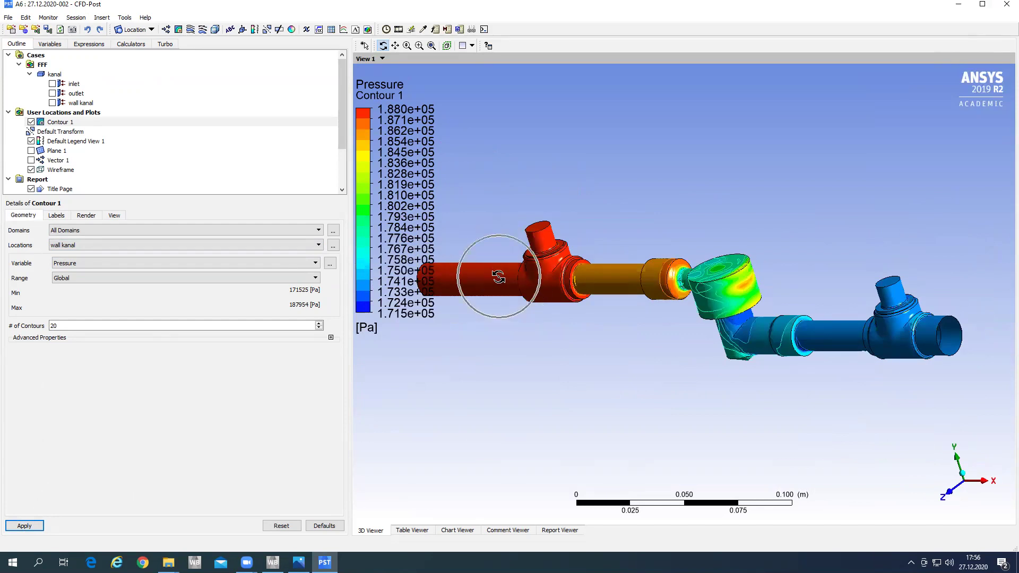
pyautogui.click(878, 345)
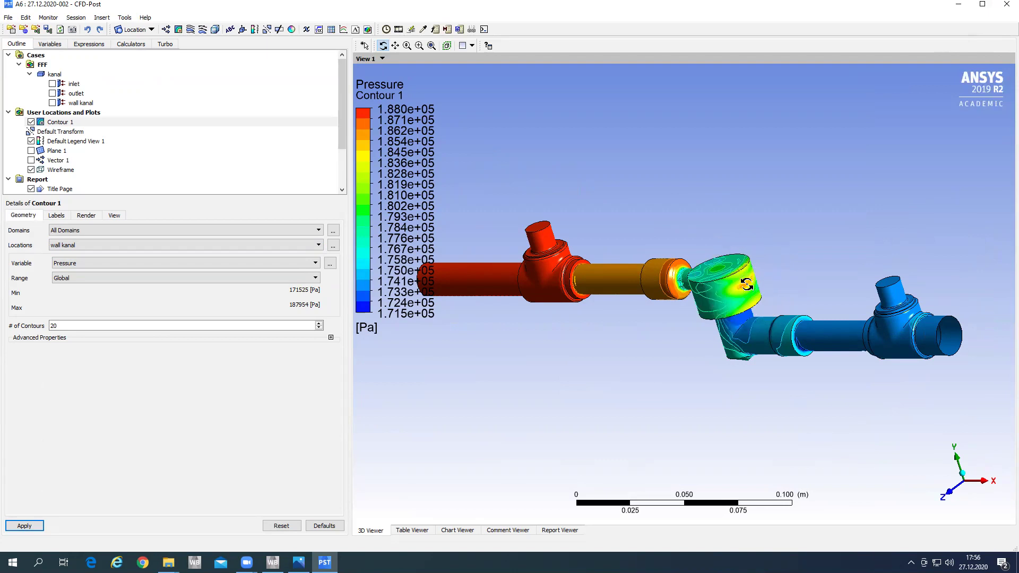
pyautogui.click(963, 476)
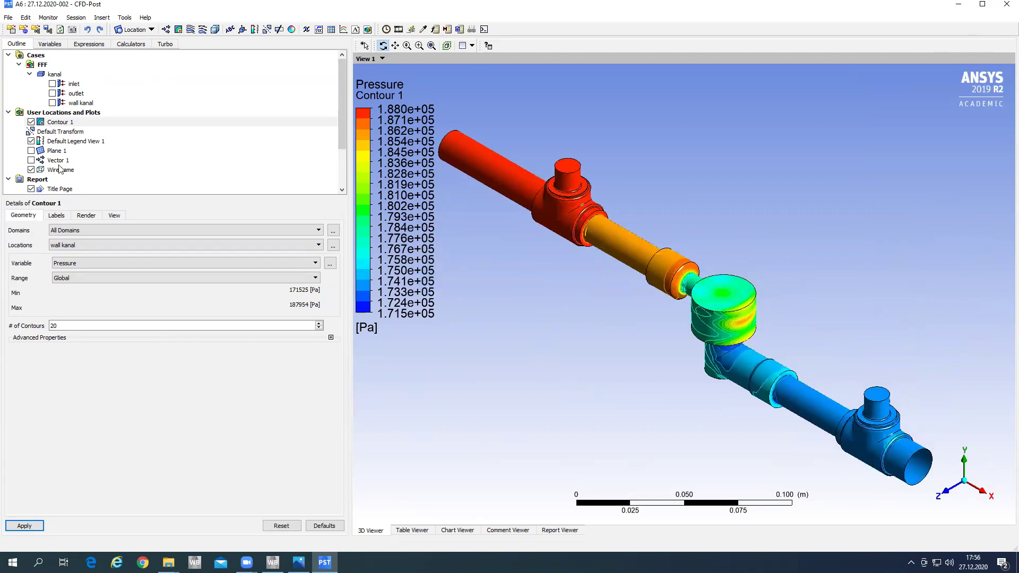
# Hide Contour 1 and insert a new streamline plot with the default name.
pyautogui.click(31, 123)
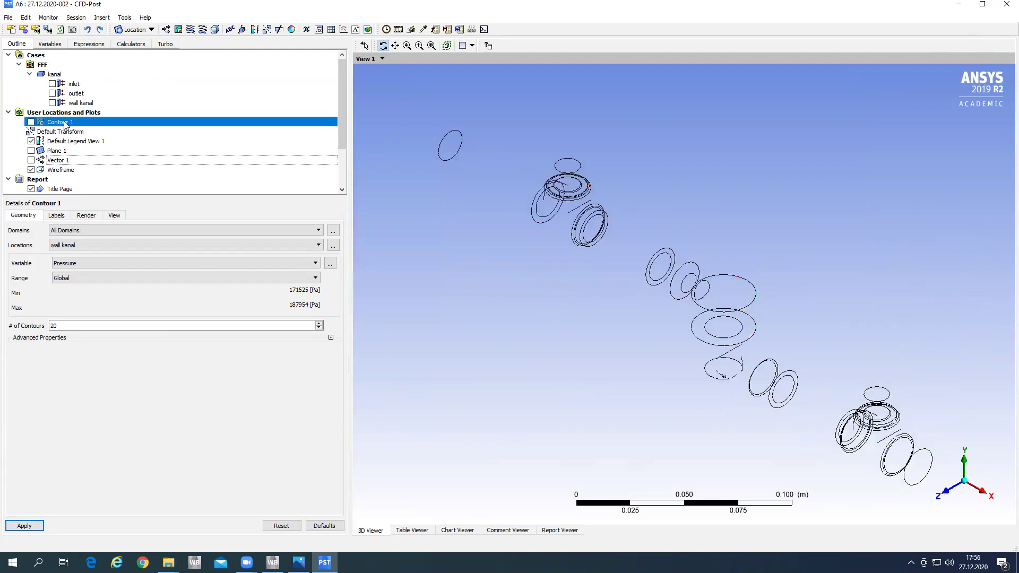
pyautogui.click(190, 30)
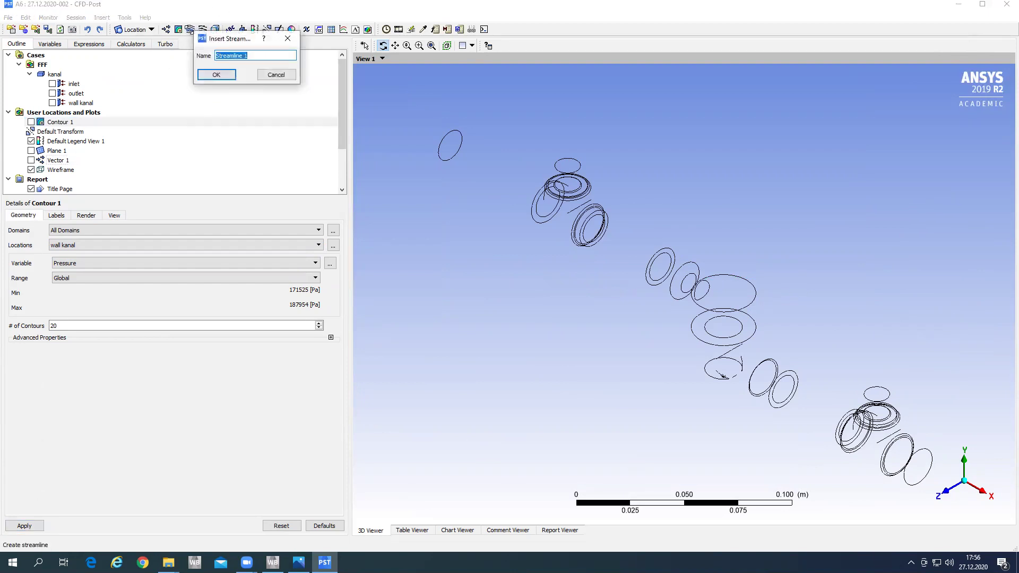
pyautogui.click(216, 73)
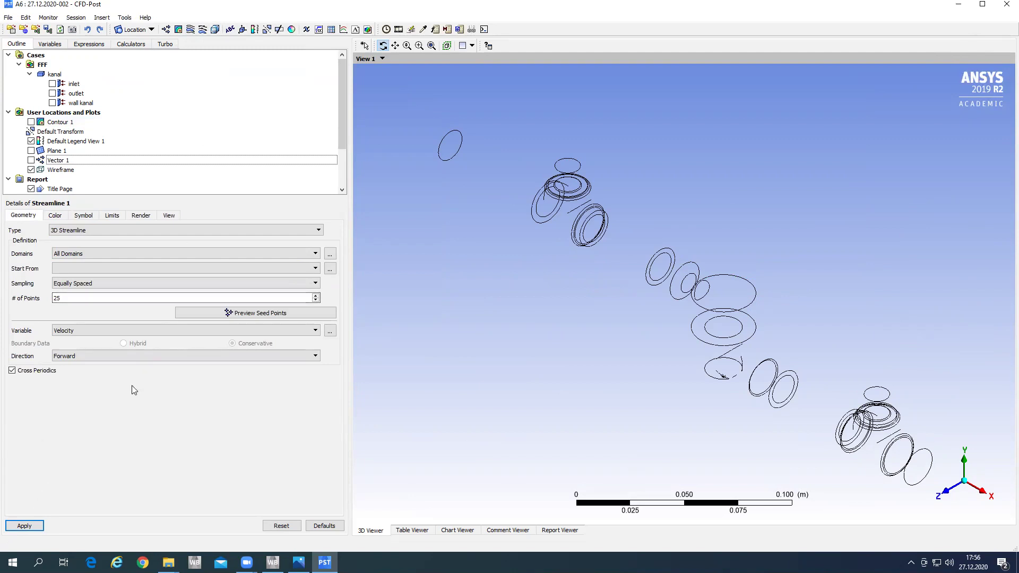
# Start Streamline 1 from the inlet with 100 points, apply it, and inspect the streamlines, finishing in isometric view.
pyautogui.click(74, 267)
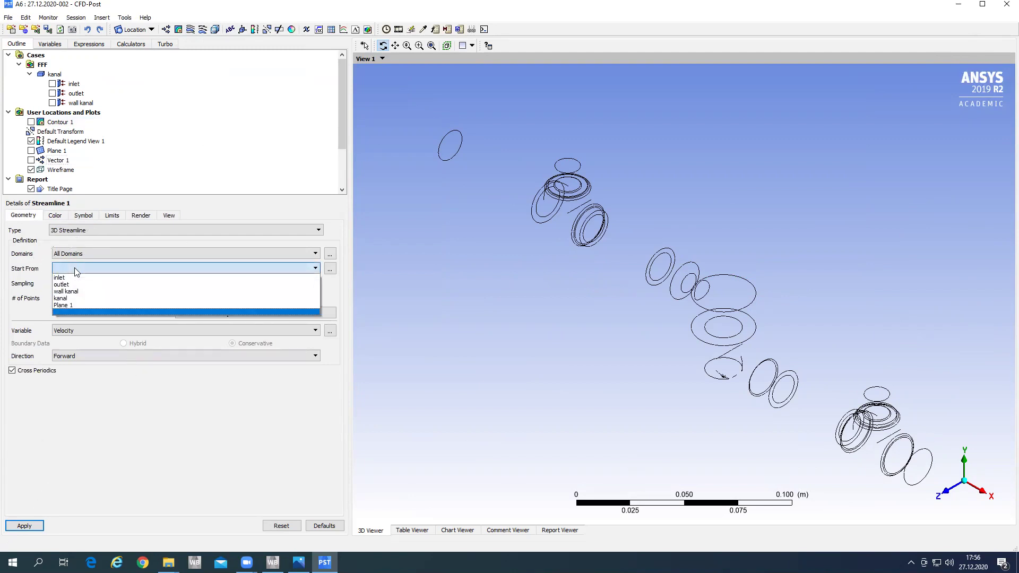
pyautogui.click(72, 279)
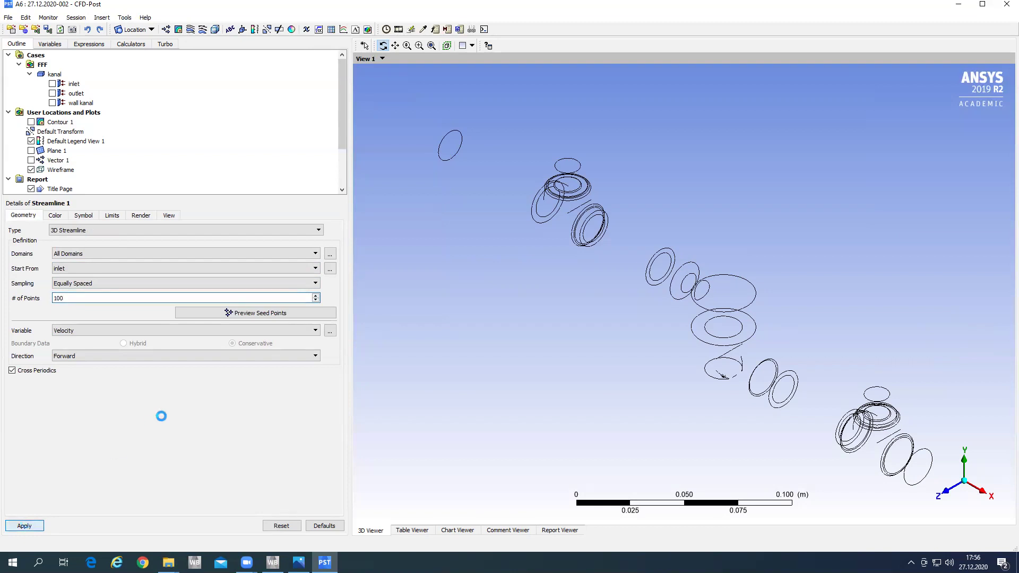
pyautogui.moveTo(562, 305); pyautogui.dragTo(554, 263)
pyautogui.scroll(5, 554, 263)
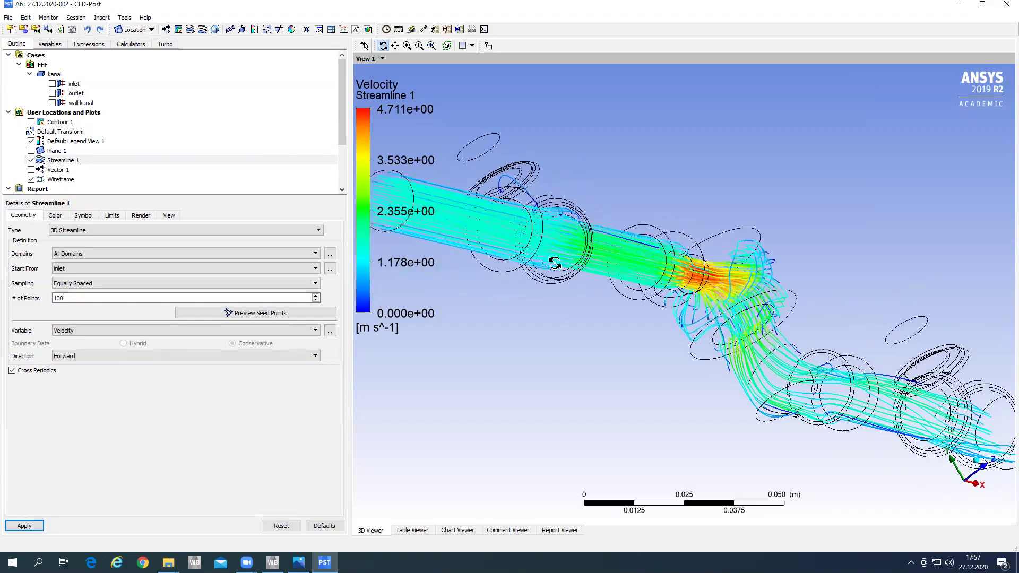
pyautogui.moveTo(657, 246); pyautogui.dragTo(550, 320)
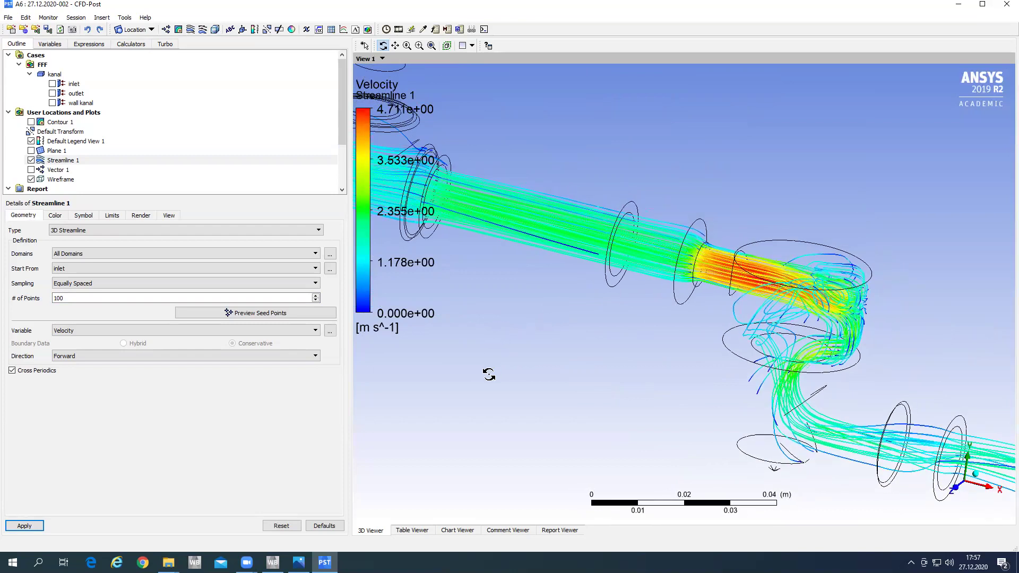
pyautogui.moveTo(459, 381); pyautogui.dragTo(628, 399)
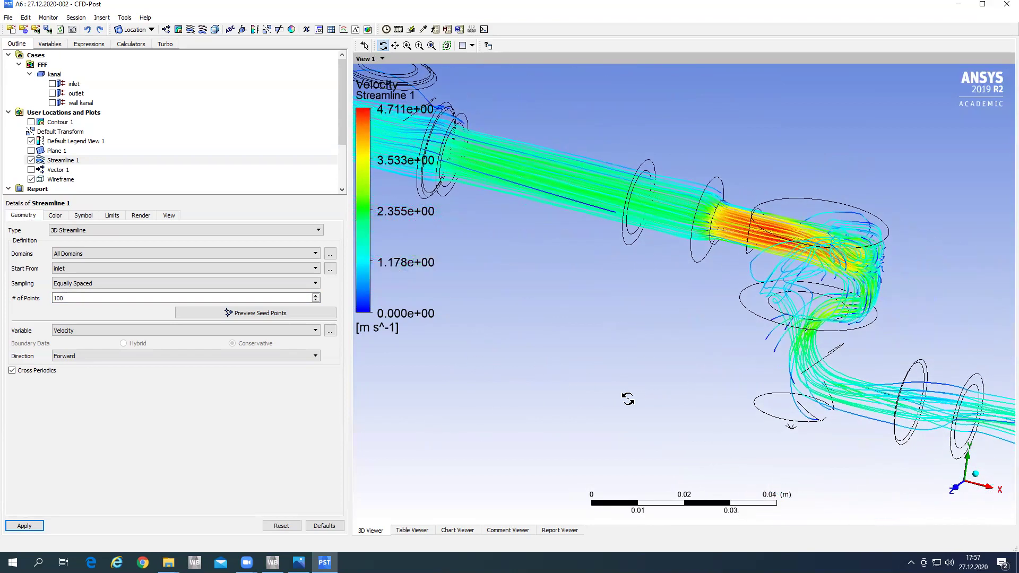
pyautogui.click(976, 475)
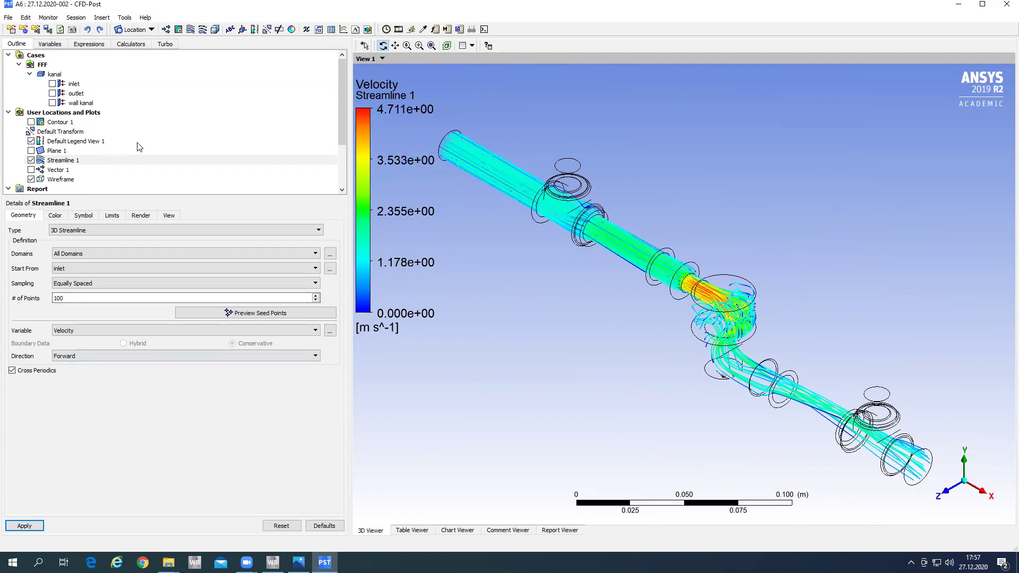
# Play a quick animation of Streamline 1, stop and close it, and face the streamlines along the Z axis.
pyautogui.click(399, 29)
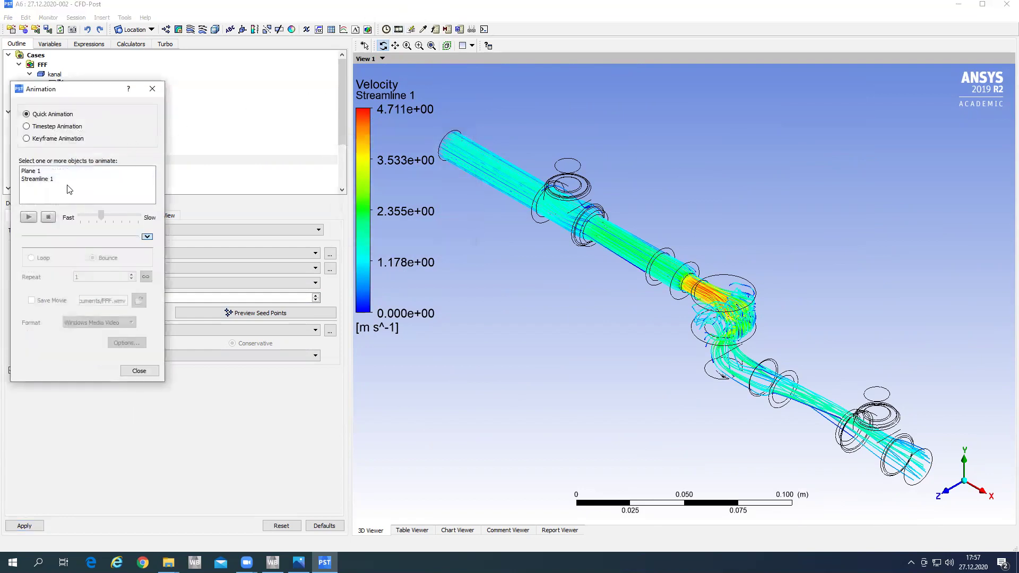
pyautogui.click(45, 181)
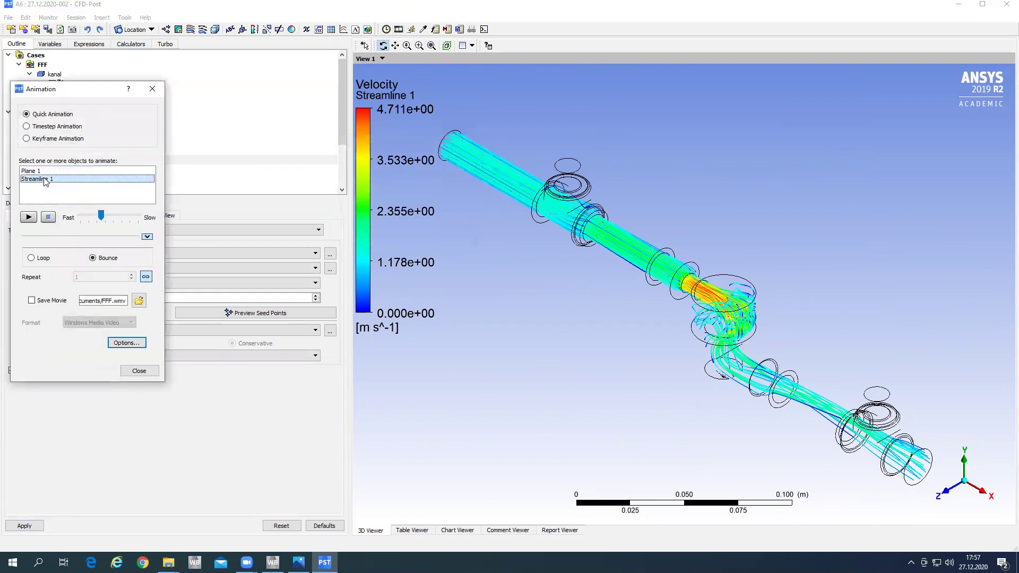
pyautogui.click(29, 217)
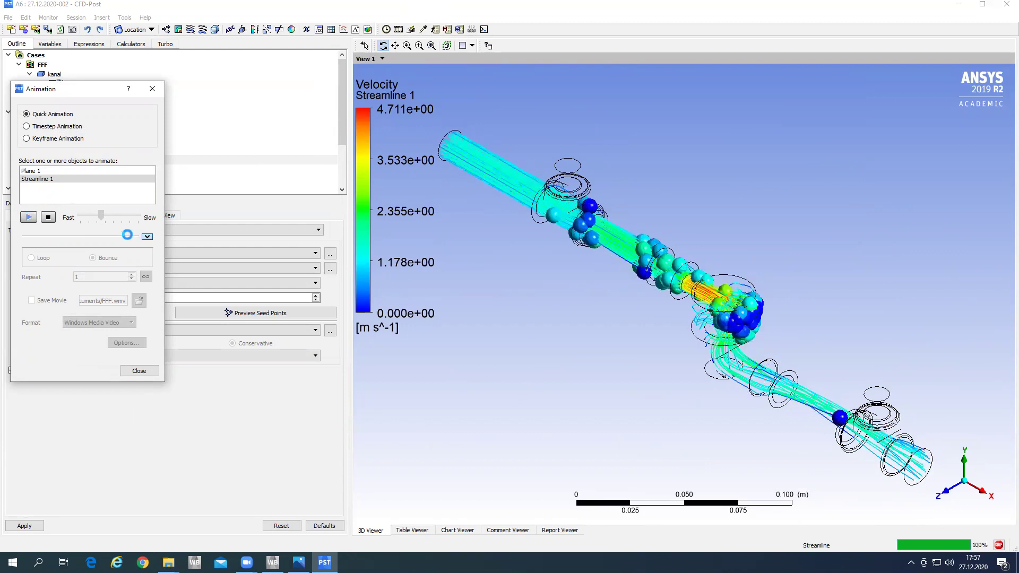
pyautogui.click(49, 217)
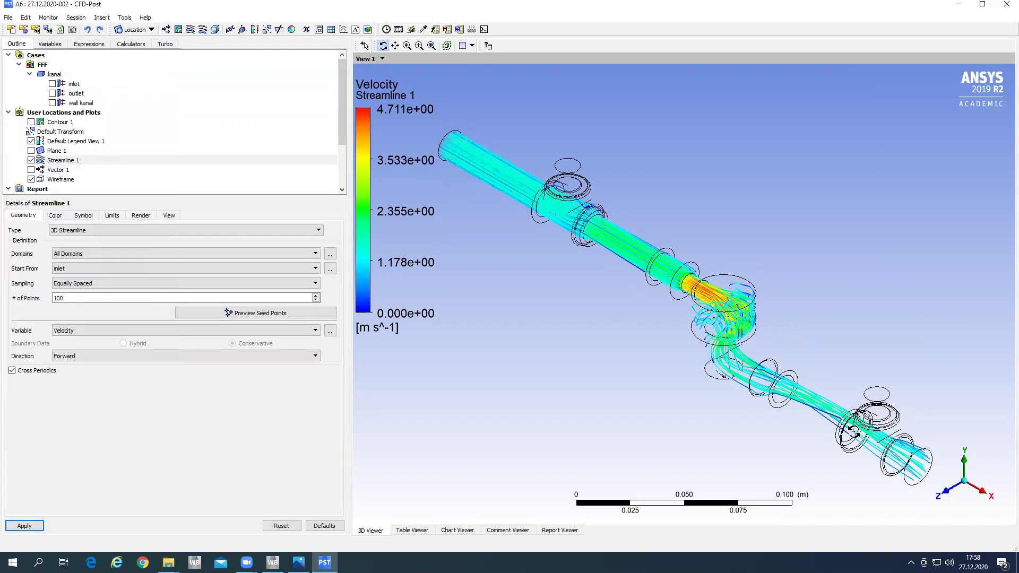
pyautogui.click(941, 484)
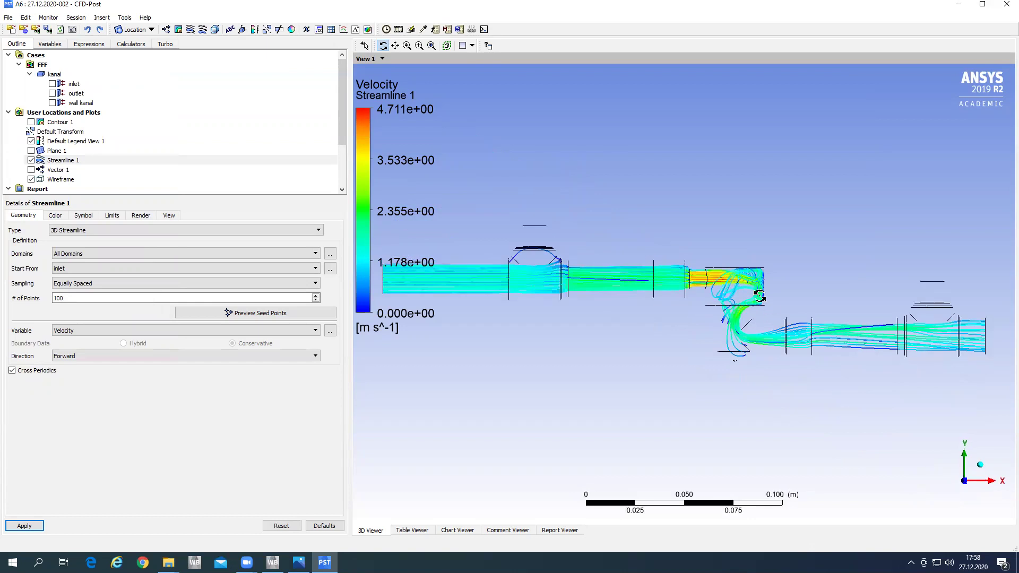
# Inspect Streamline 1 closely around the vertical bend from several angles, finishing in isometric view.
pyautogui.scroll(5, 750, 307)
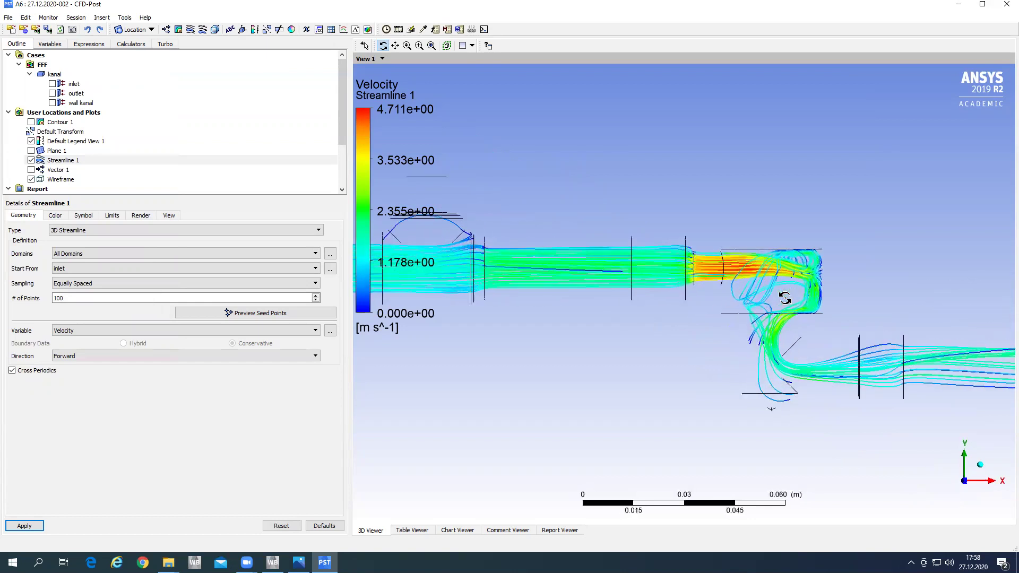
pyautogui.scroll(1, 785, 298)
pyautogui.moveTo(830, 301); pyautogui.dragTo(686, 306, button='middle')
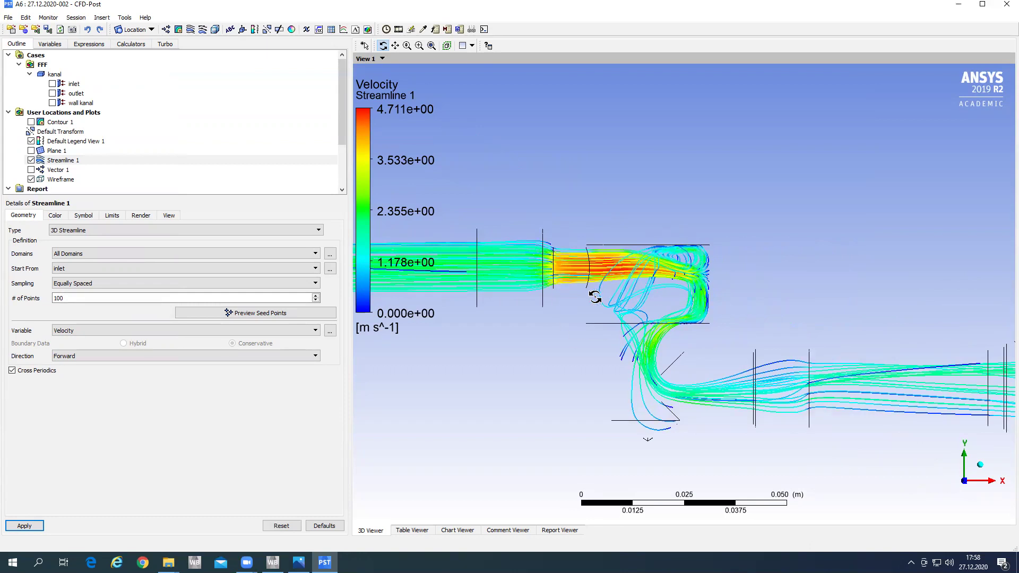
pyautogui.moveTo(663, 317); pyautogui.dragTo(641, 337)
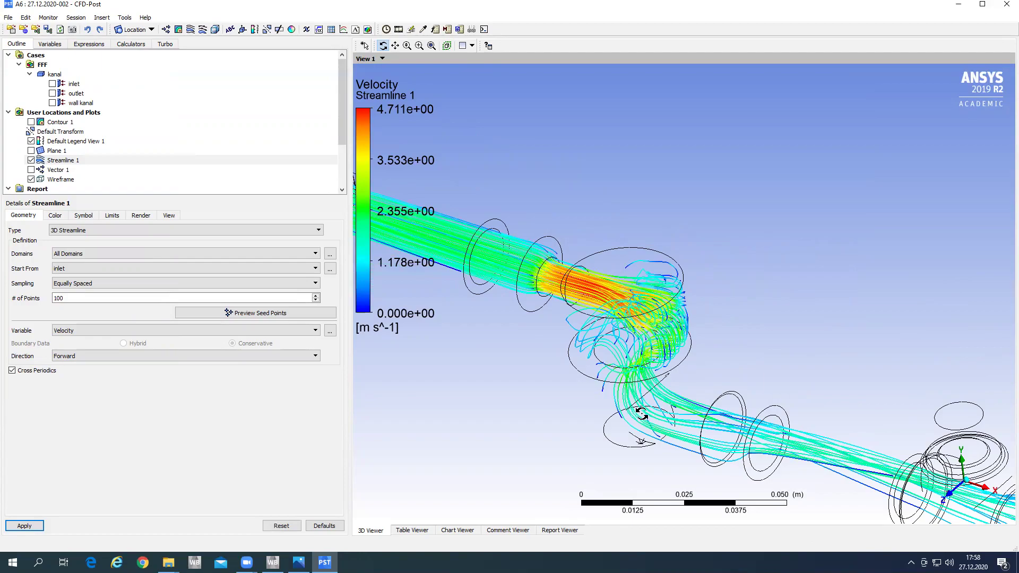
pyautogui.moveTo(643, 394)
pyautogui.mouseDown()
pyautogui.moveTo(652, 338)
pyautogui.moveTo(659, 391)
pyautogui.moveTo(712, 423)
pyautogui.moveTo(631, 342)
pyautogui.moveTo(723, 352)
pyautogui.moveTo(639, 358)
pyautogui.moveTo(673, 335)
pyautogui.moveTo(732, 351)
pyautogui.moveTo(610, 390)
pyautogui.moveTo(645, 365)
pyautogui.moveTo(642, 376)
pyautogui.mouseUp()
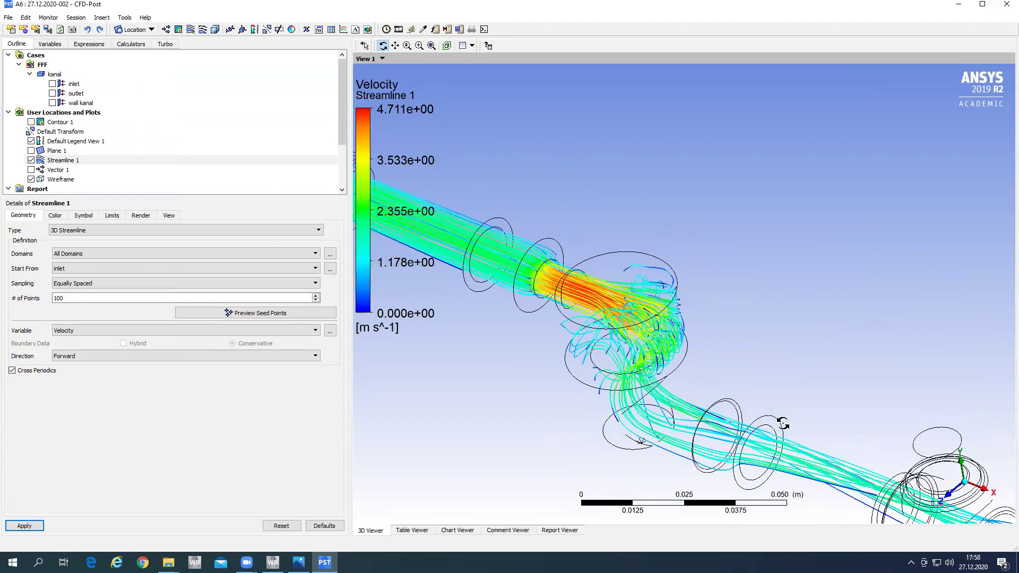
pyautogui.click(967, 490)
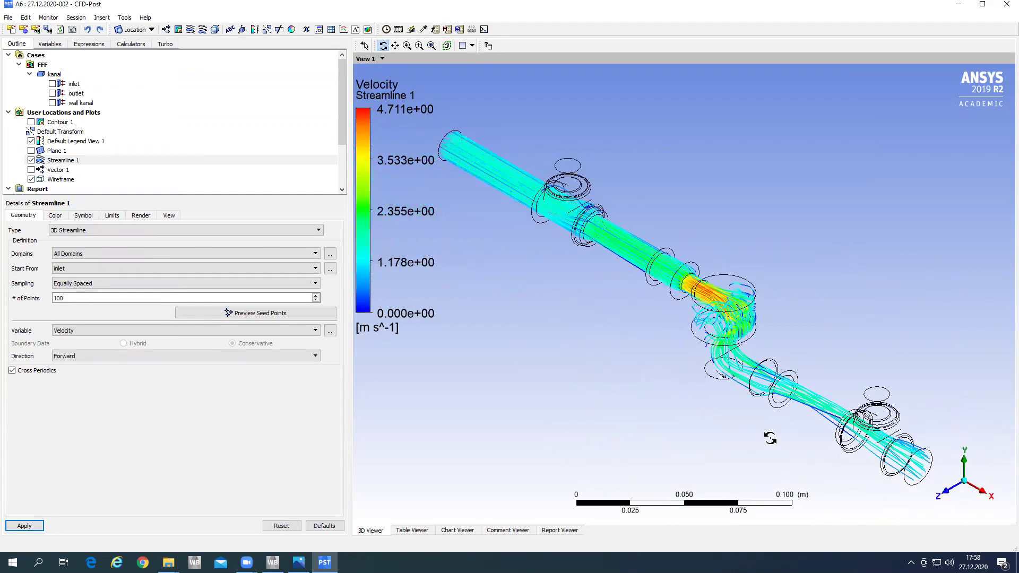
# Save the isometric streamline view as the JPEG picture akis-cizgi in the project folder and close the Animation dialog.
pyautogui.rightClick(503, 346)
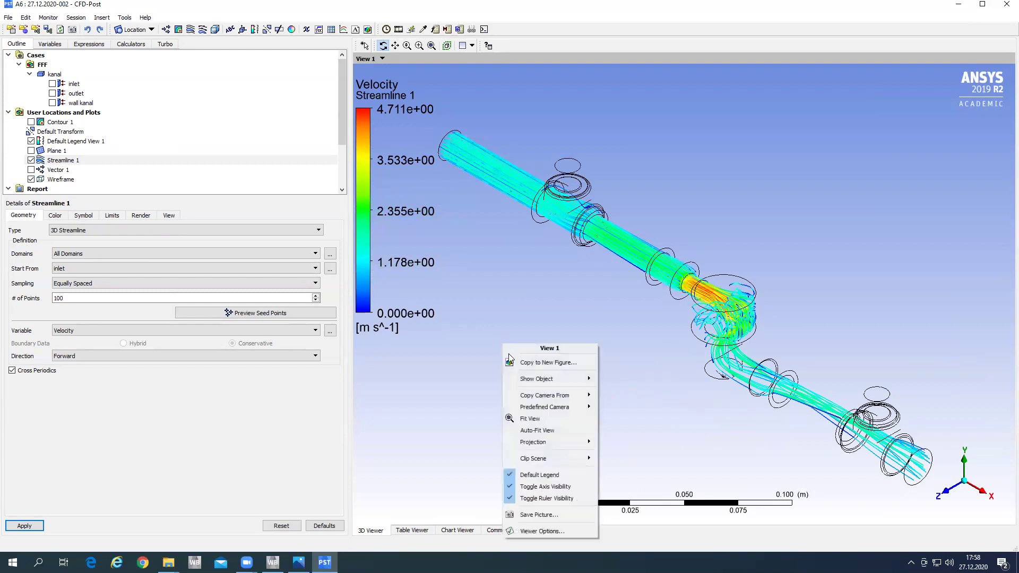
pyautogui.click(545, 515)
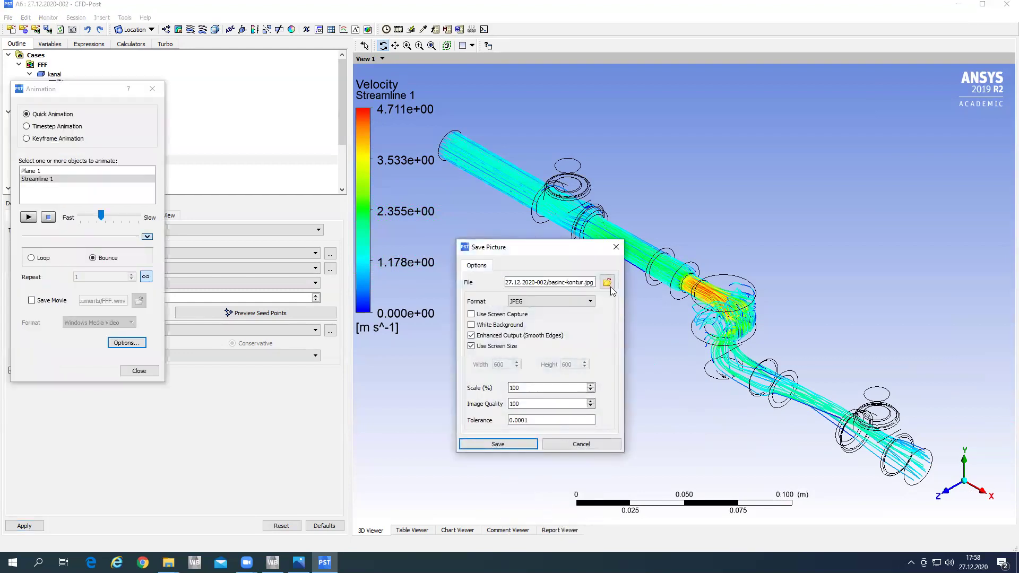
pyautogui.click(610, 287)
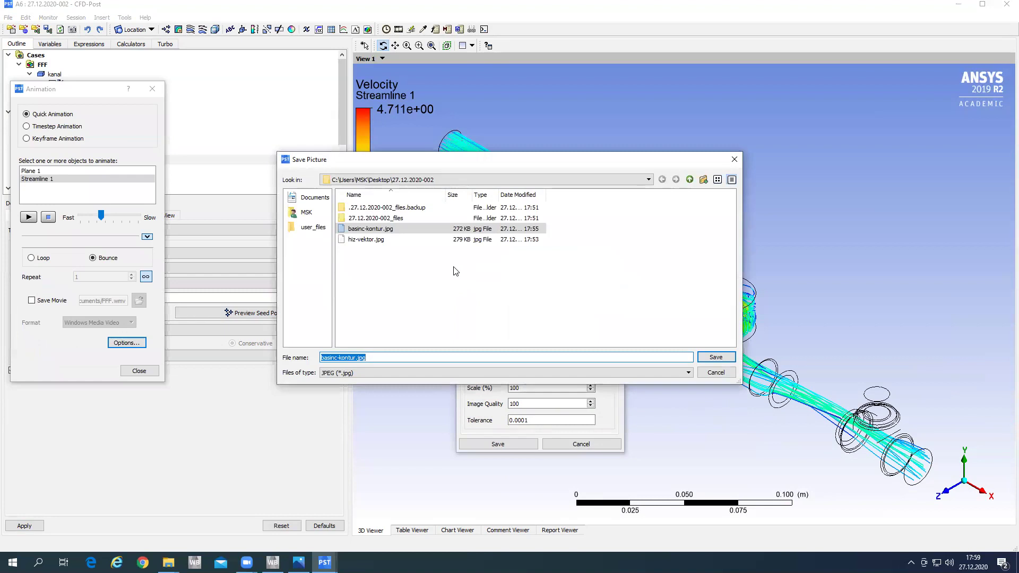
pyautogui.write('akis-ciz')
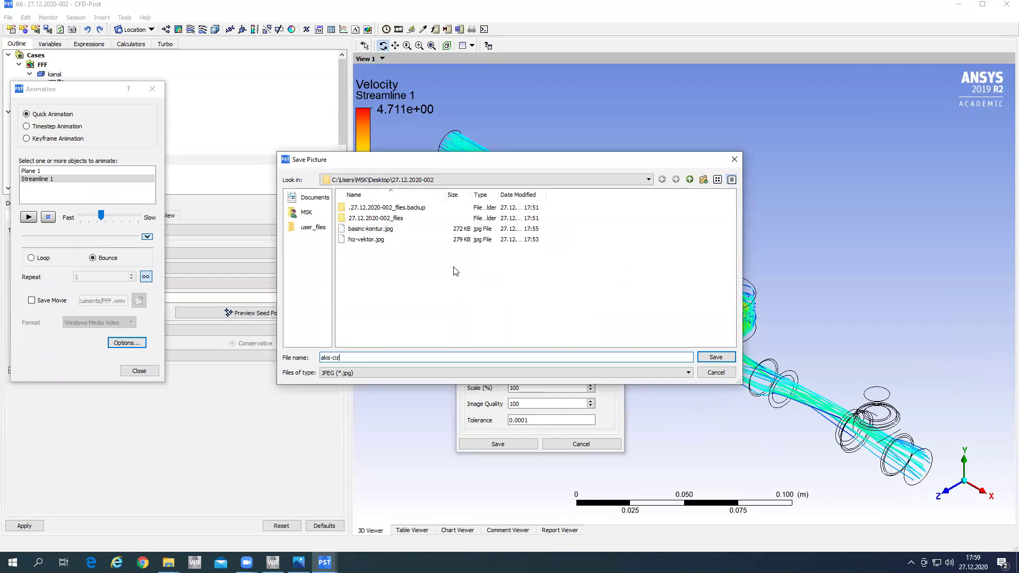
pyautogui.write('gi')
pyautogui.press('Return')
pyautogui.press('Return')
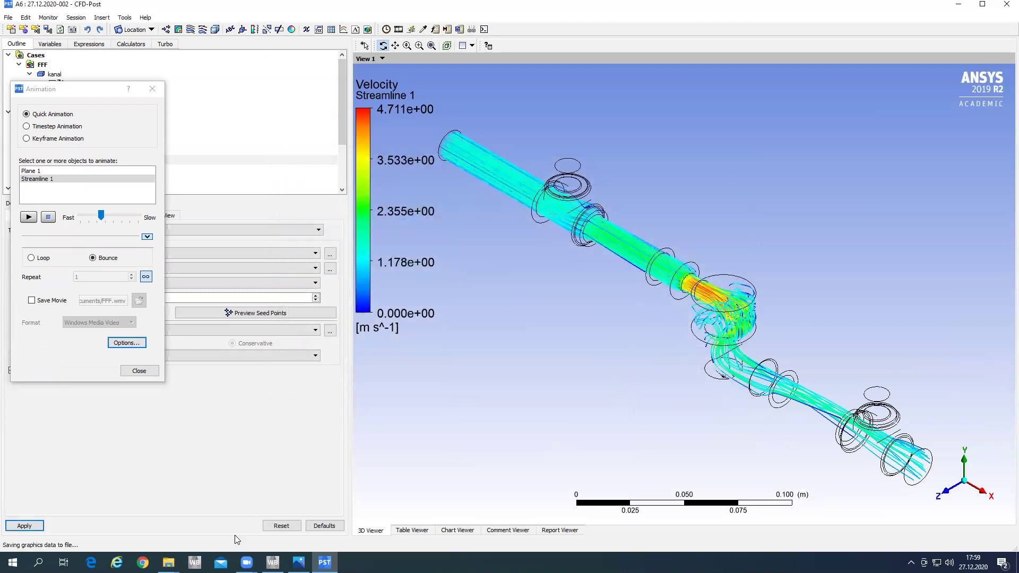
pyautogui.click(152, 89)
# View the exported akis-cizgi picture from the project folder, close it, and return to CFD-Post.
pyautogui.moveTo(168, 562)
pyautogui.click(242, 530)
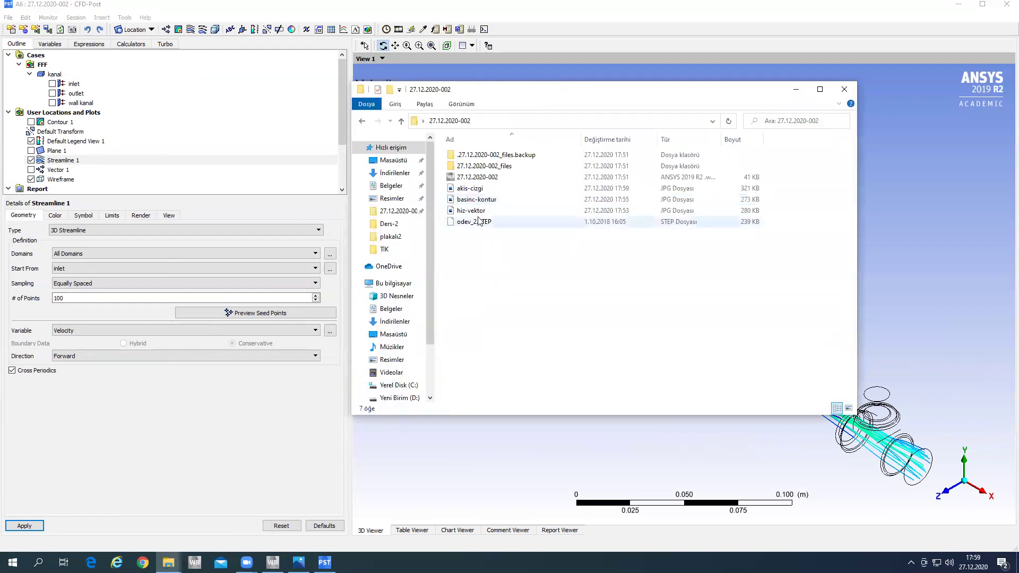
pyautogui.click(470, 189)
pyautogui.doubleClick(469, 189)
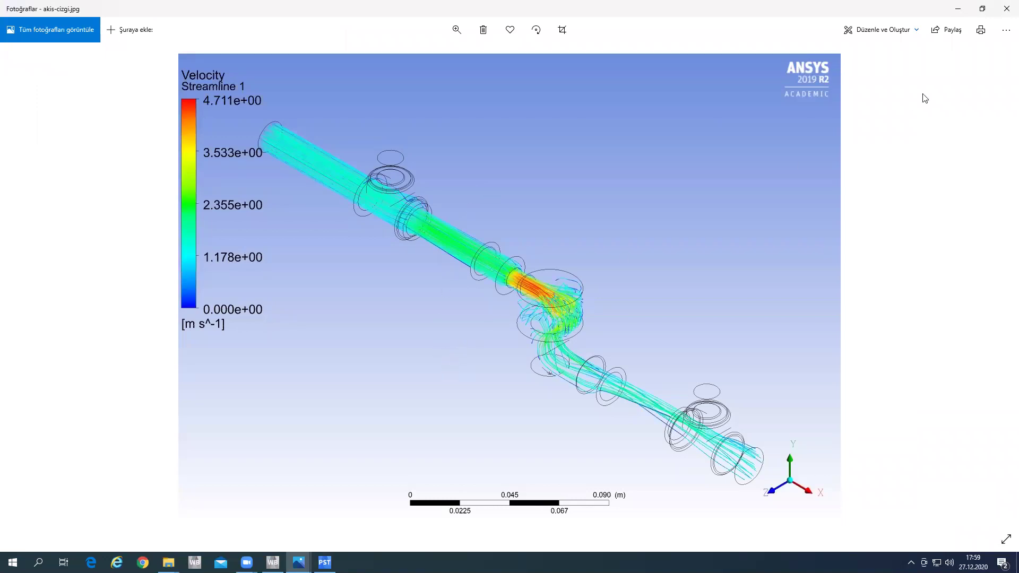
pyautogui.click(1006, 9)
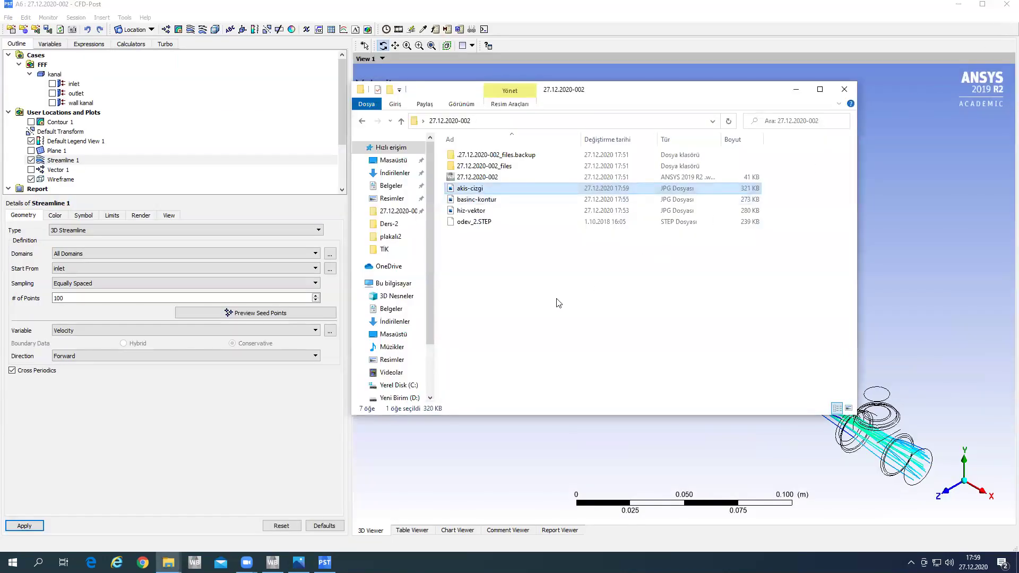
pyautogui.click(315, 401)
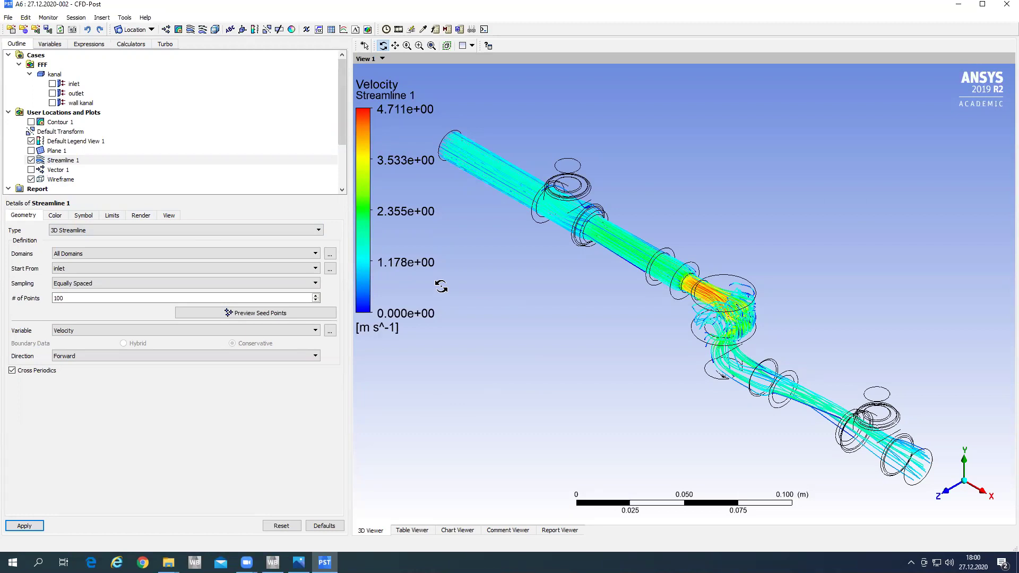
# Set up Streamline 1's quick animation to loop with 2 repeats and save a movie in MPEG4 format.
pyautogui.click(399, 30)
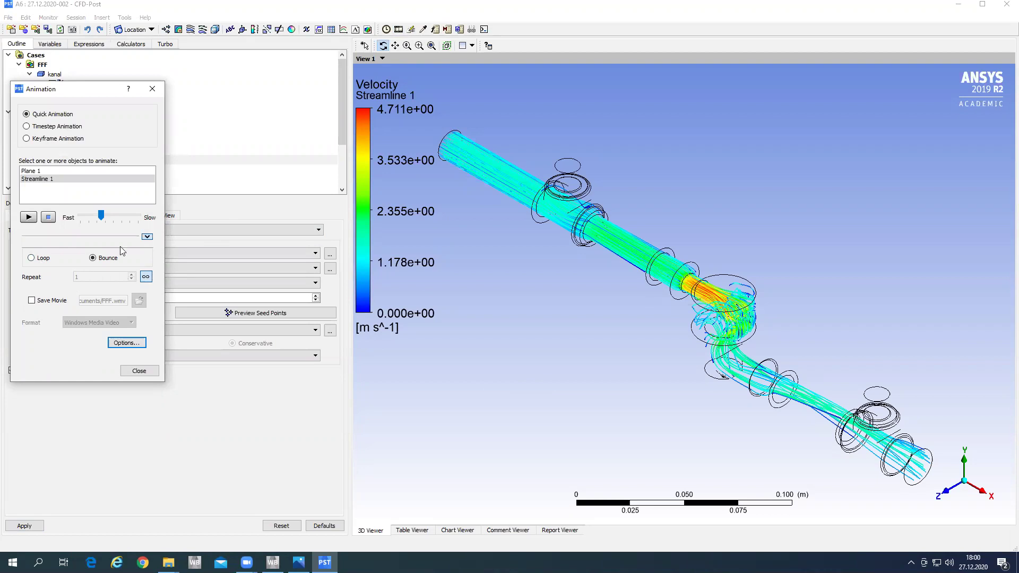
pyautogui.click(147, 238)
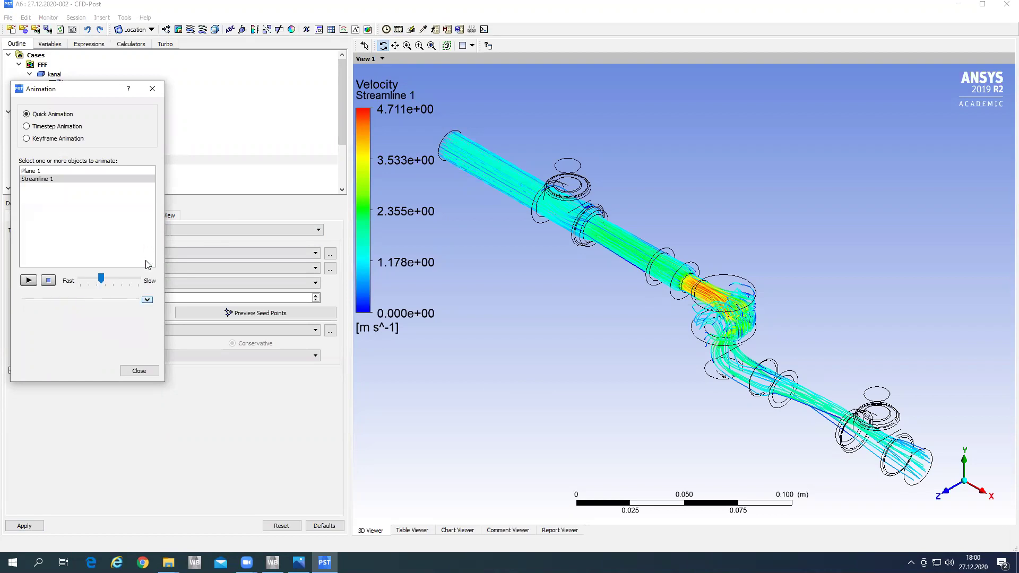
pyautogui.click(147, 301)
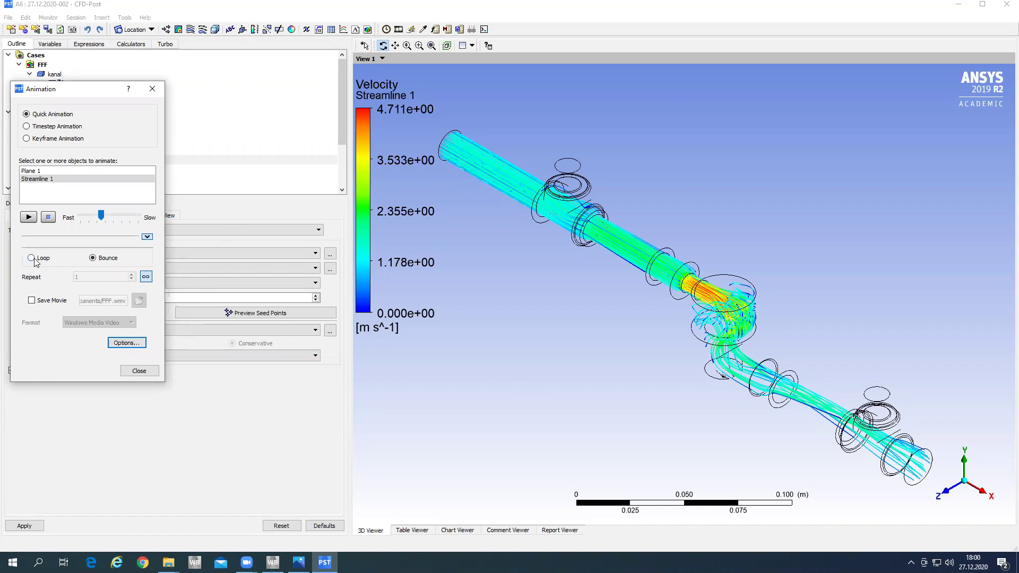
pyautogui.click(147, 277)
pyautogui.click(109, 276)
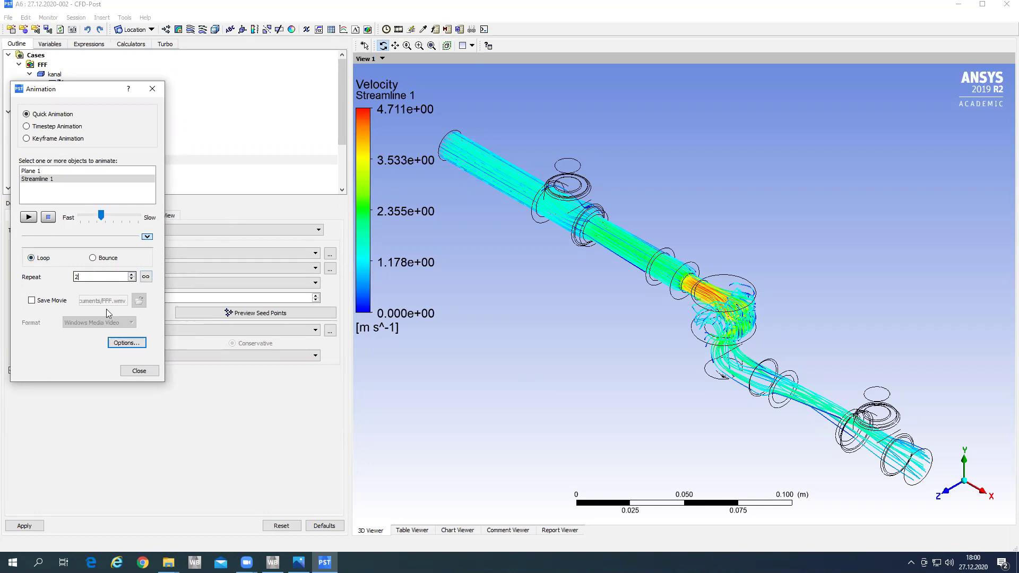
pyautogui.click(32, 301)
pyautogui.click(42, 179)
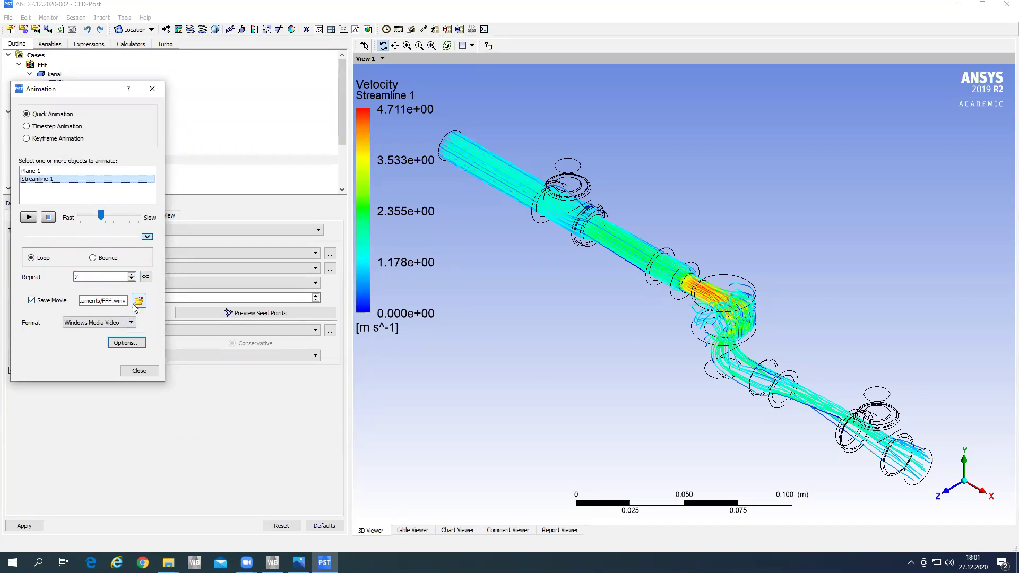
pyautogui.click(123, 322)
pyautogui.click(83, 340)
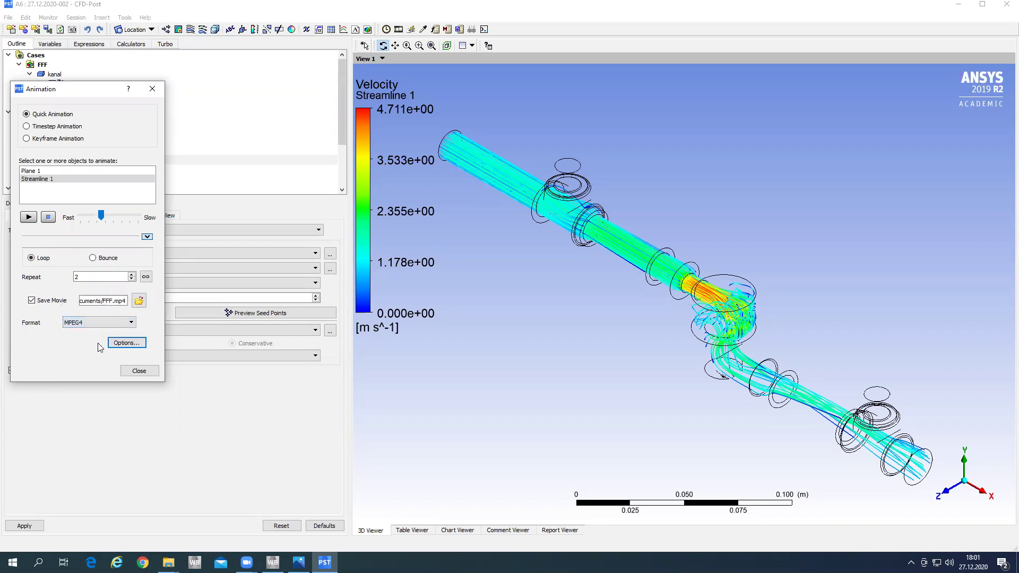
# Configure the animation options with the Ball symbol and an image size of HD Video 1080p.
pyautogui.click(125, 343)
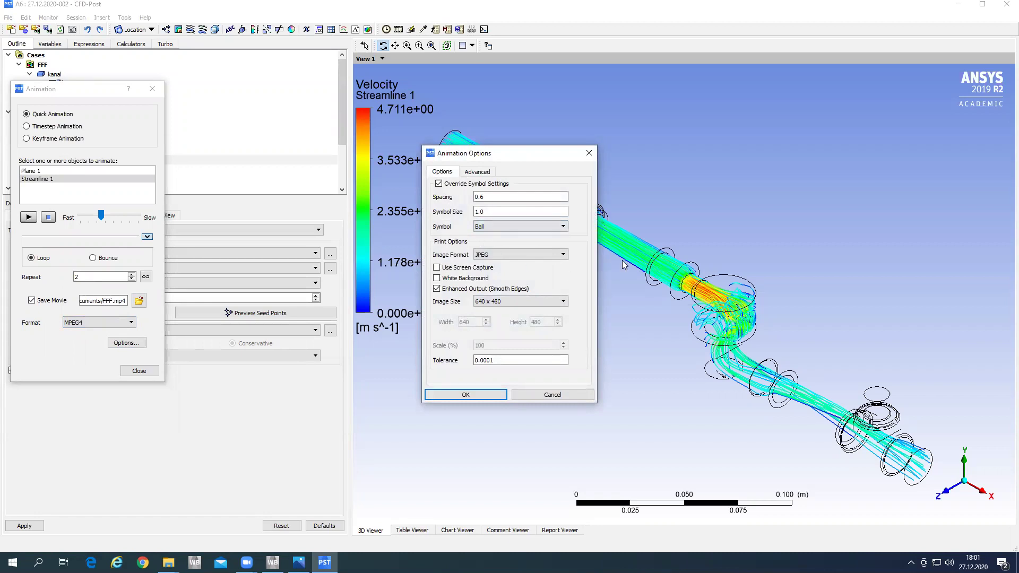
pyautogui.click(513, 226)
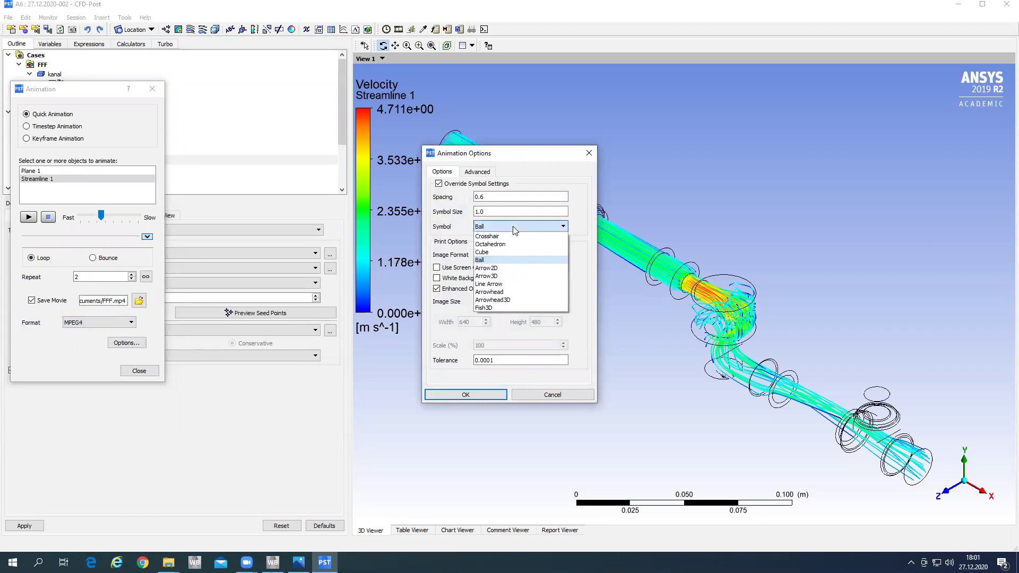
pyautogui.click(485, 260)
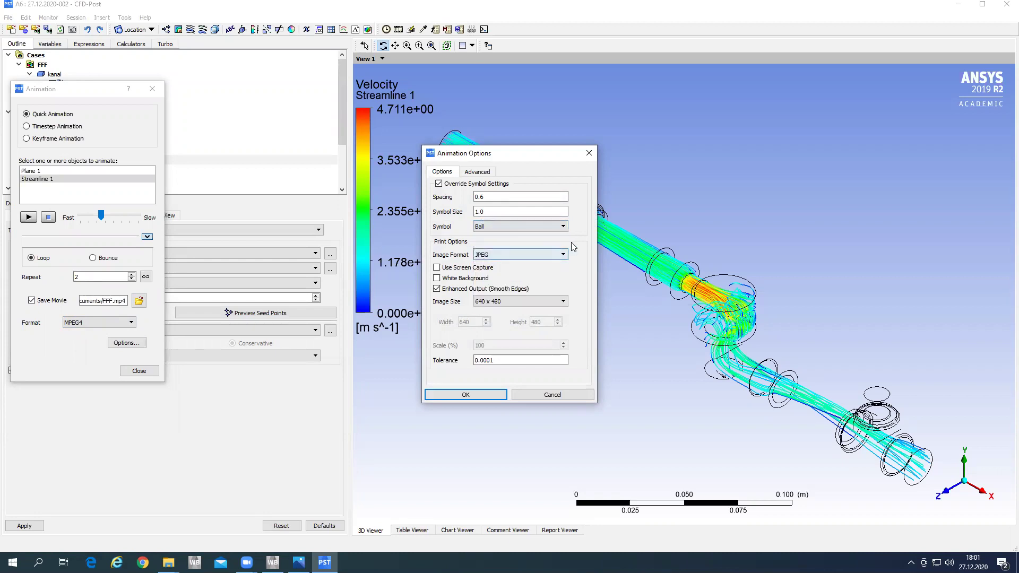
pyautogui.click(529, 305)
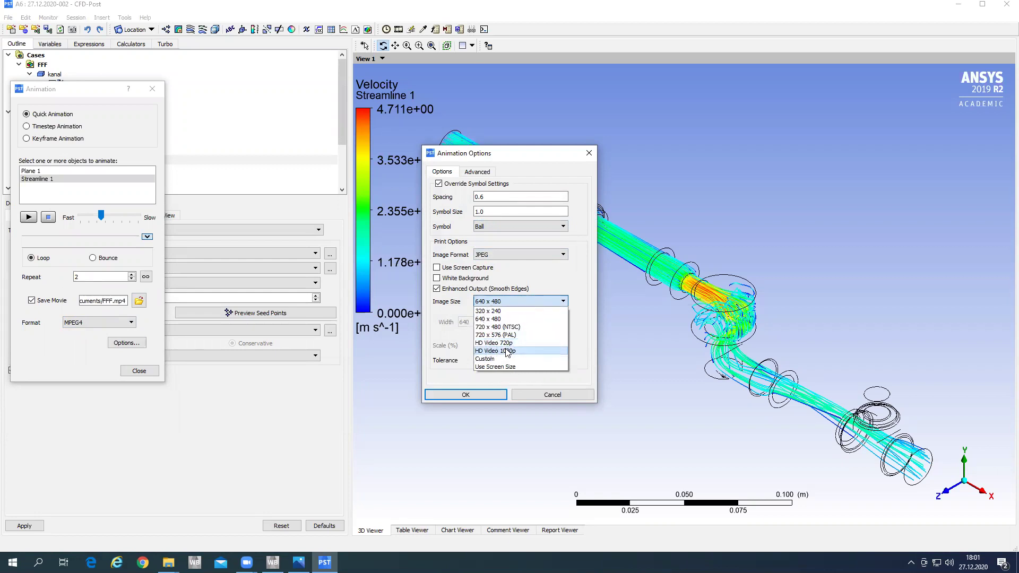
pyautogui.click(507, 351)
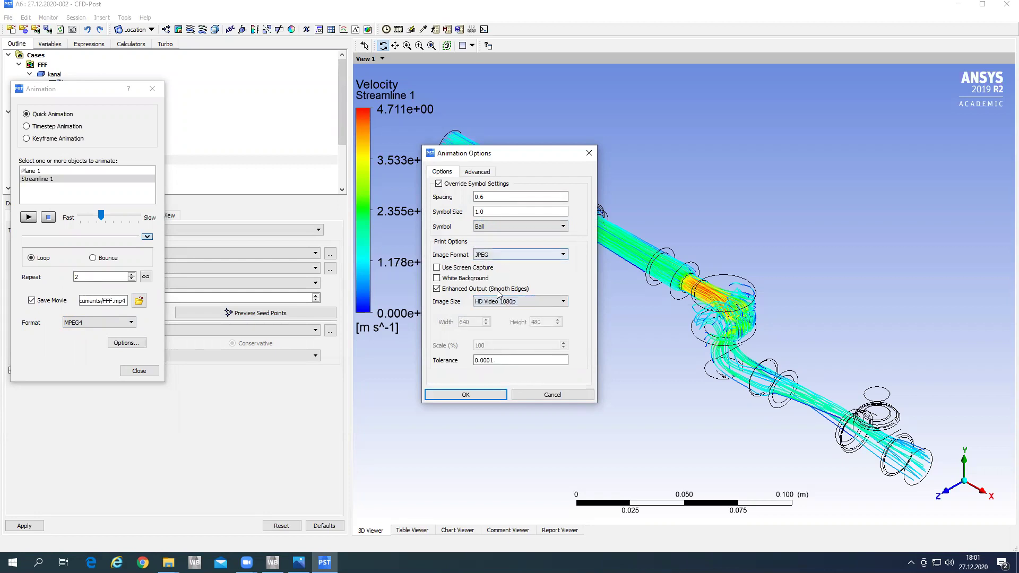
pyautogui.click(476, 396)
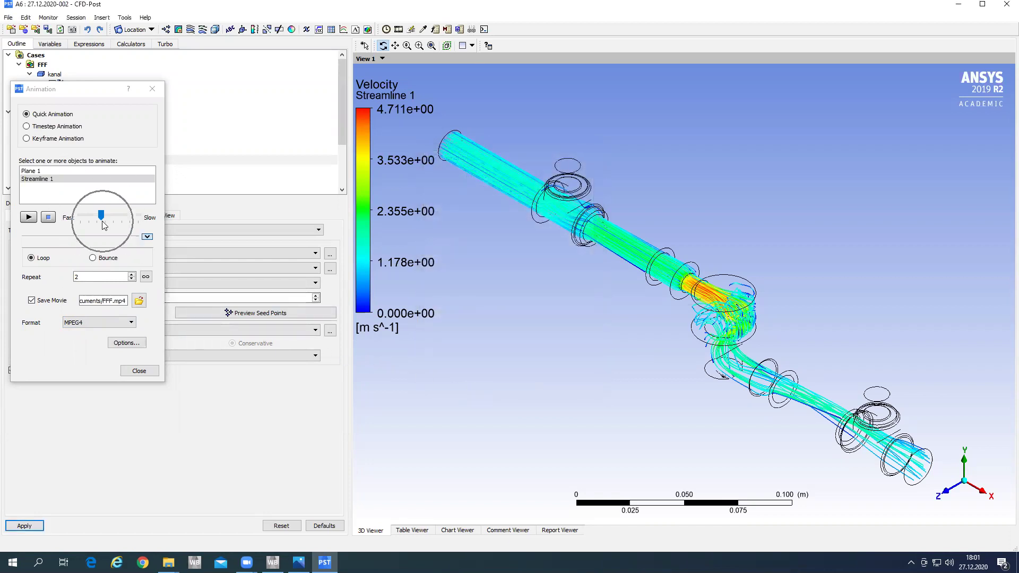
# Set the movie's output file to akis-video in the 27.12.2020-002 project folder.
pyautogui.click(139, 300)
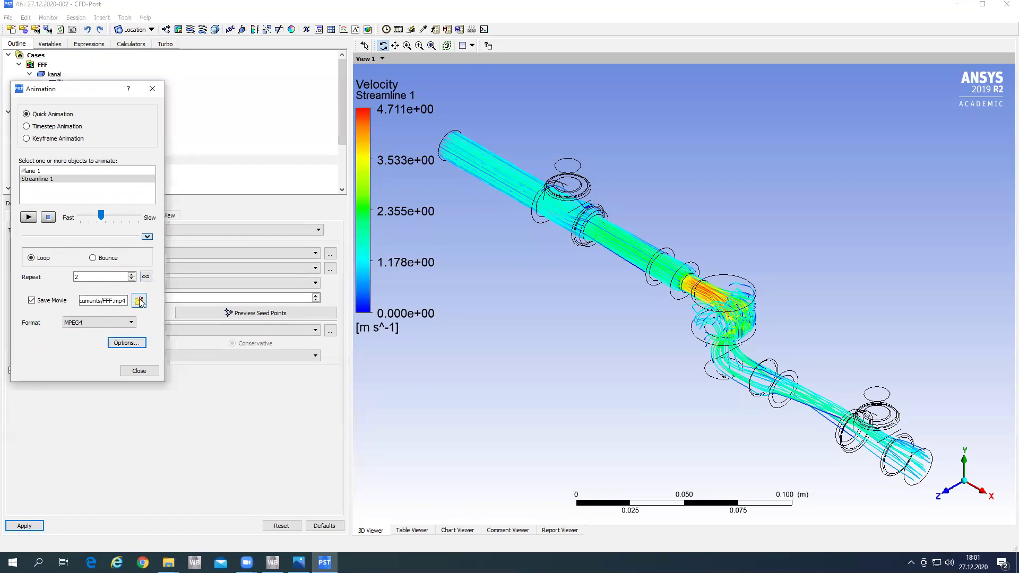
pyautogui.click(554, 182)
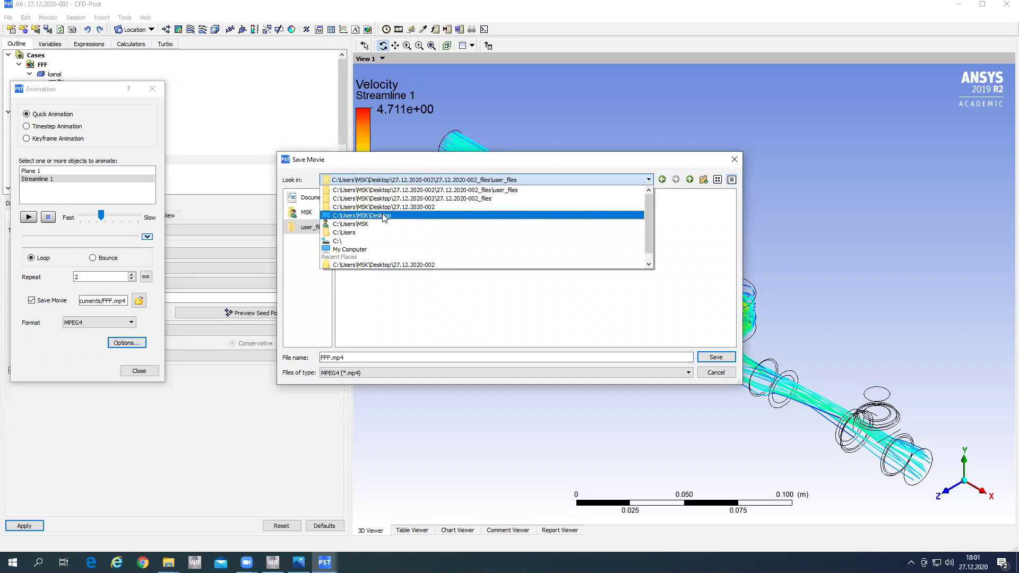
pyautogui.click(415, 213)
pyautogui.tripleClick(355, 357)
pyautogui.write('akis-video')
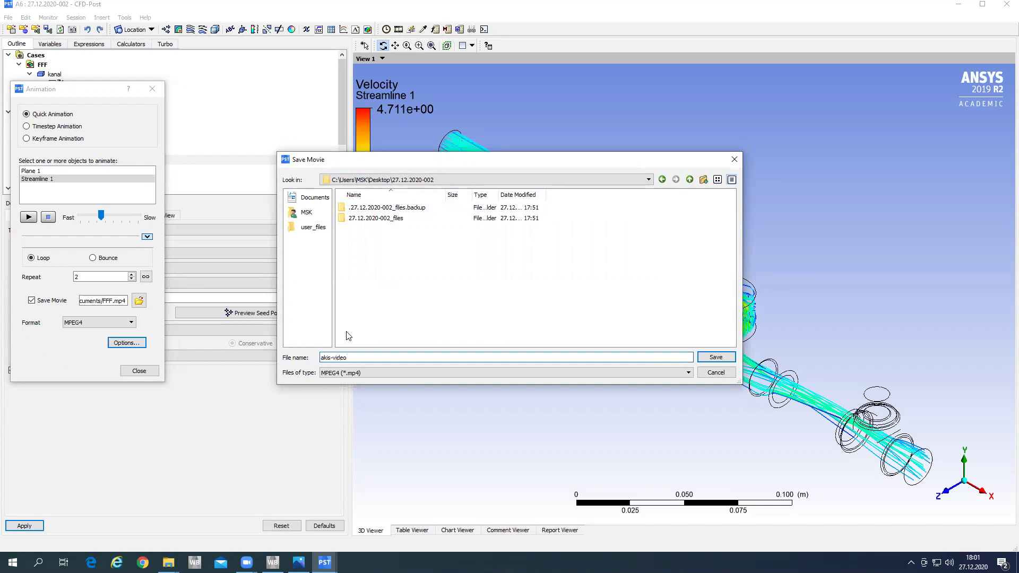
pyautogui.click(716, 357)
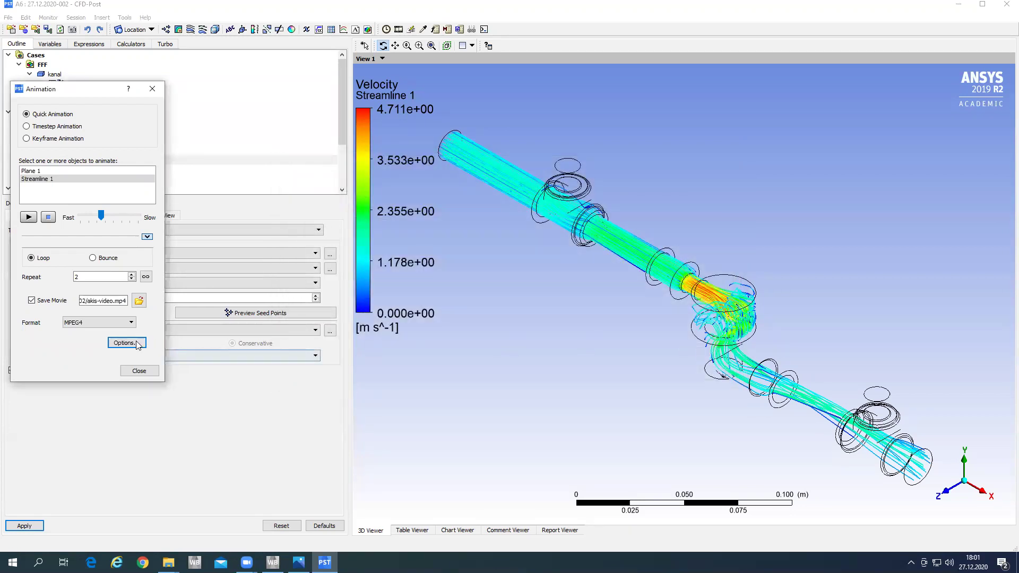
# Play the Streamline 1 animation to record the movie, stop it, and close the Animation dialog.
pyautogui.click(29, 217)
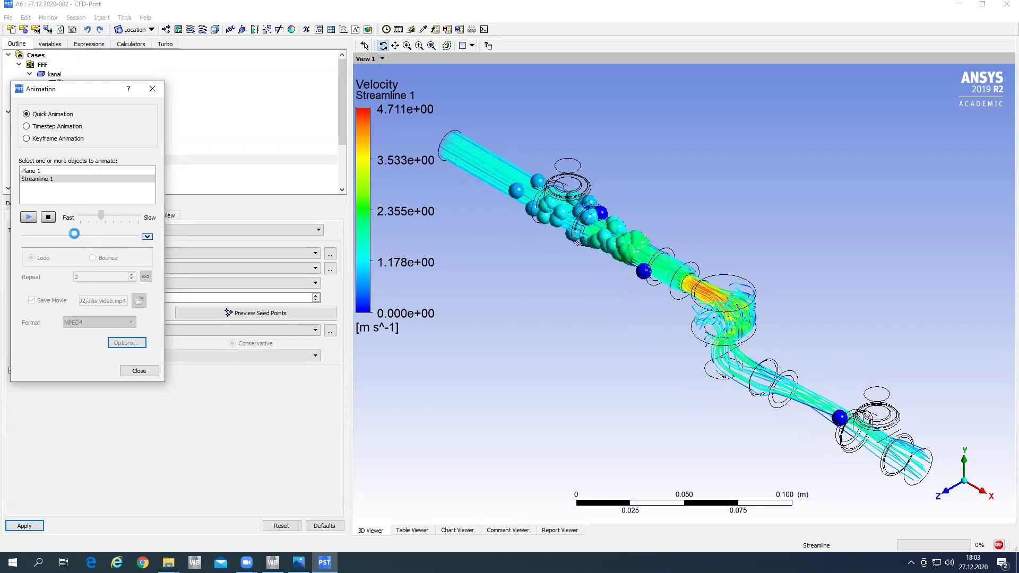
pyautogui.click(48, 216)
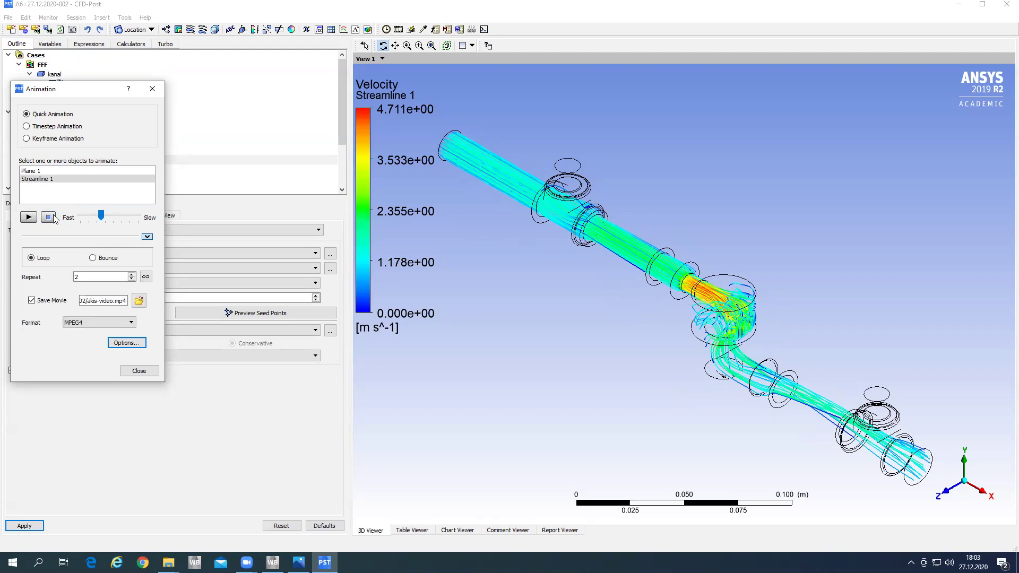
pyautogui.click(152, 89)
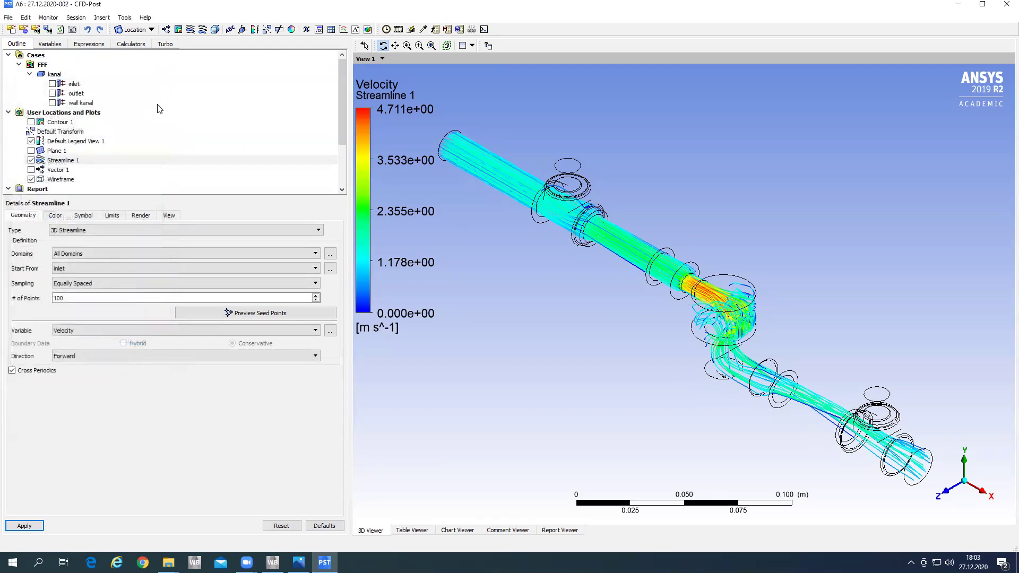
# Minimise CFD-Post and play the exported akis-video file from the project folder.
pyautogui.click(959, 4)
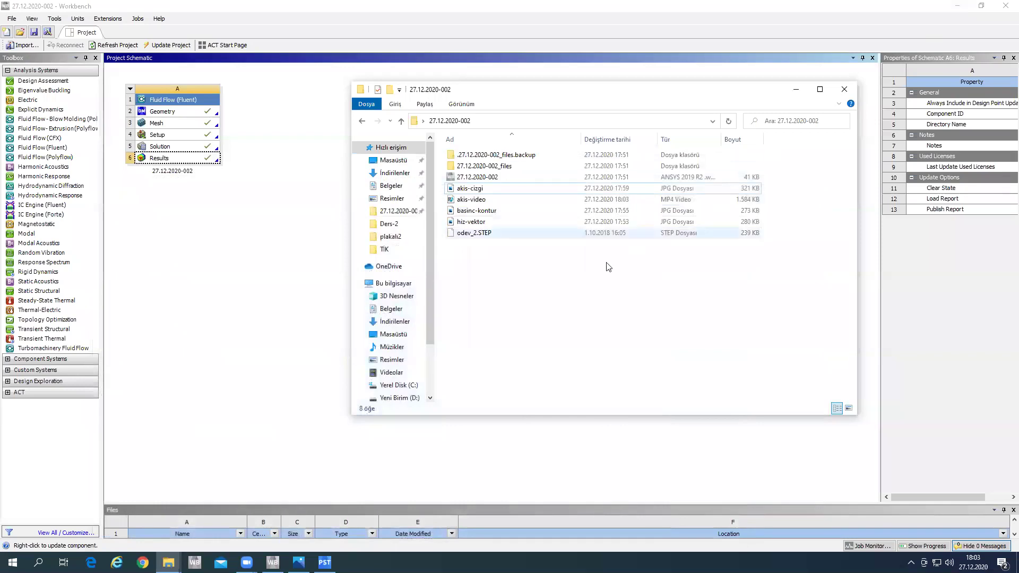
pyautogui.click(465, 204)
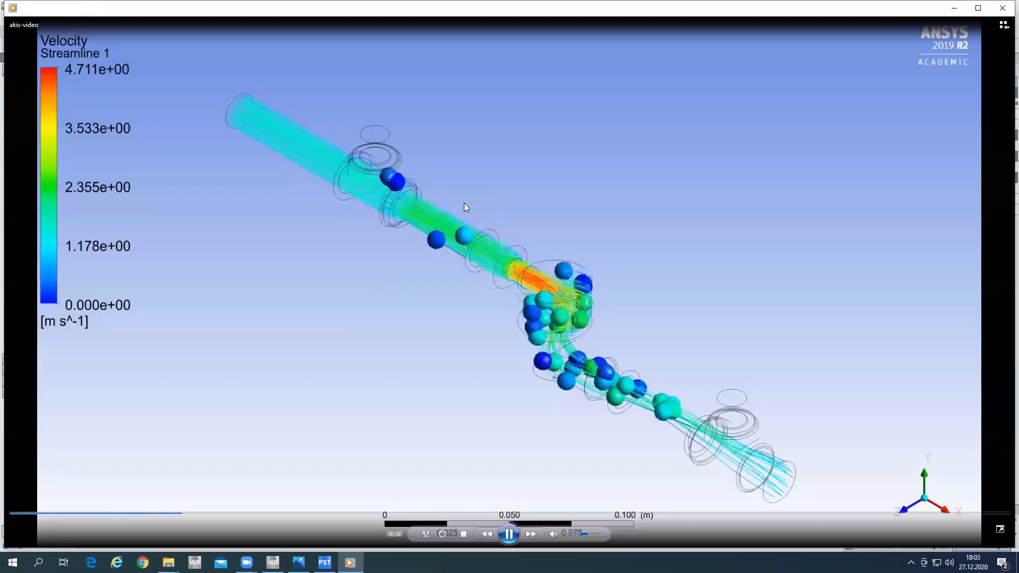
# Watch the akis-video movie full screen, close the player, and return to CFD-Post.
pyautogui.doubleClick(706, 241)
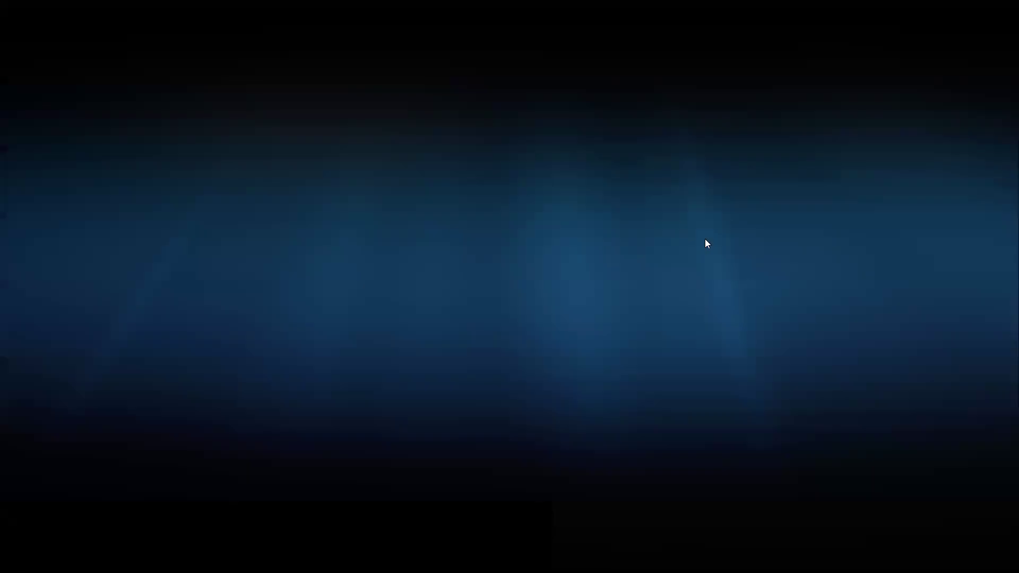
pyautogui.click(509, 555)
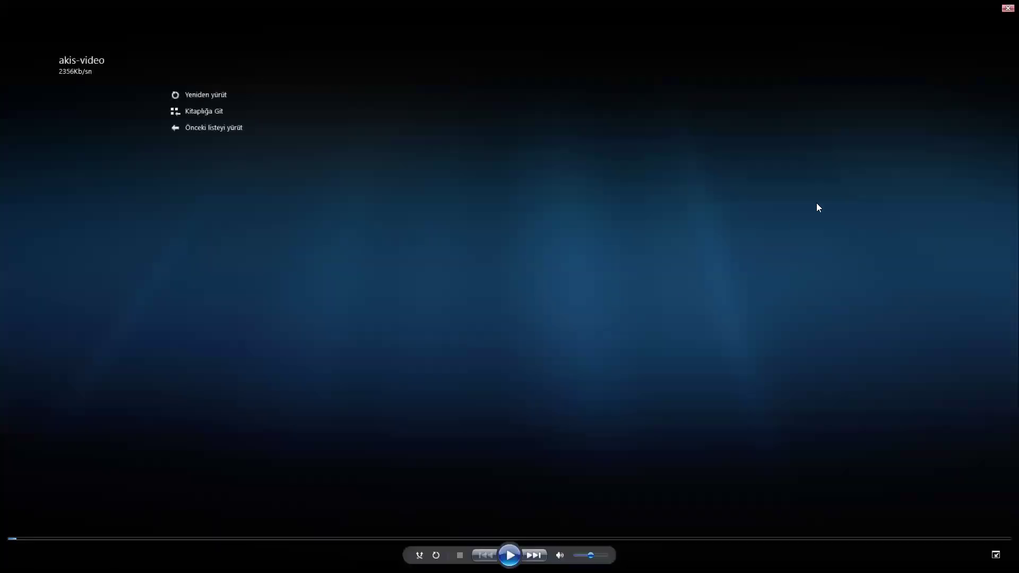
pyautogui.doubleClick(865, 114)
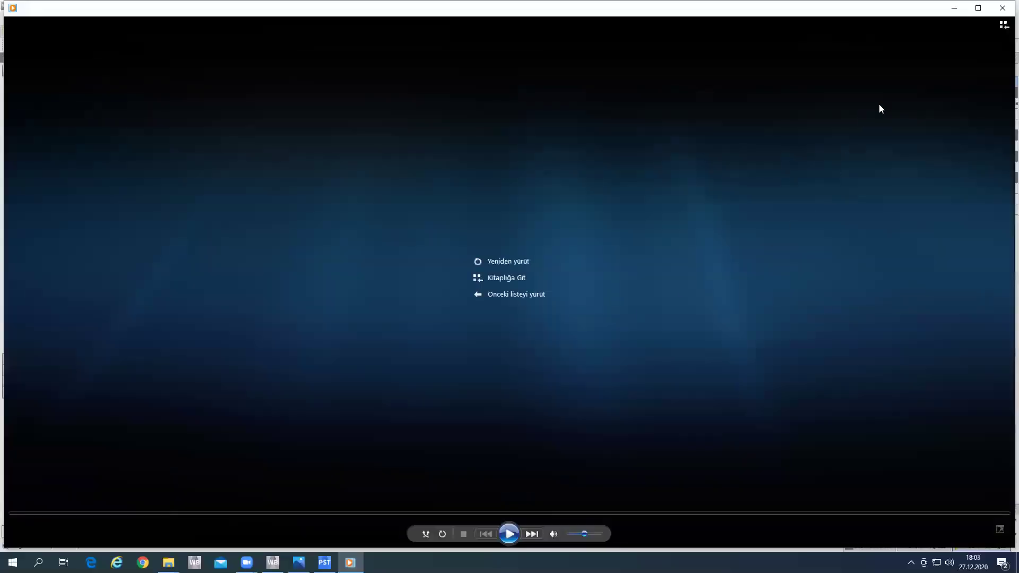
pyautogui.click(1006, 6)
pyautogui.click(292, 382)
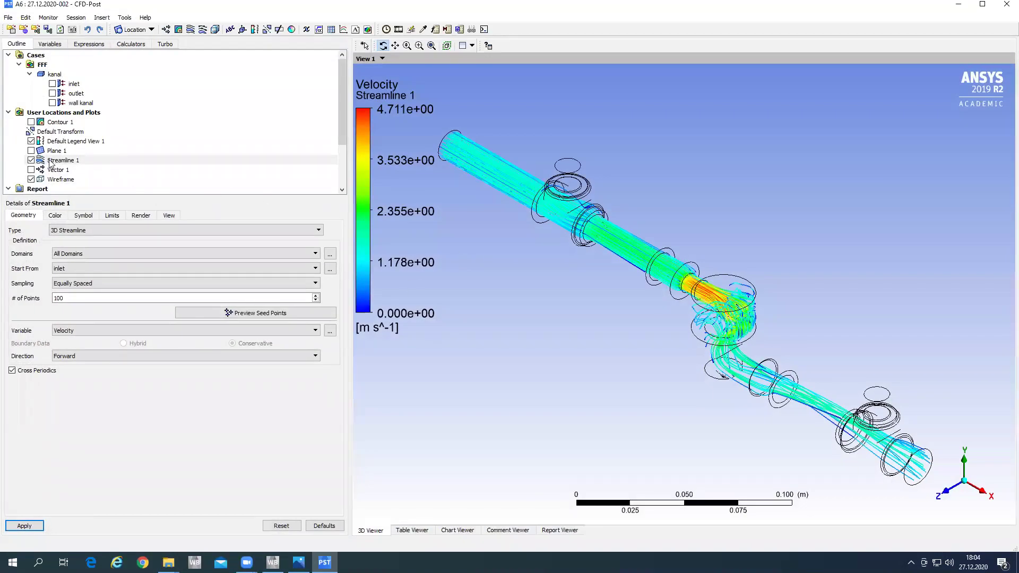
# Hide Streamline 1 and probe the pressure at the origin and at the point X 0.028, Y 0, Z 0.
pyautogui.click(51, 162)
pyautogui.click(30, 159)
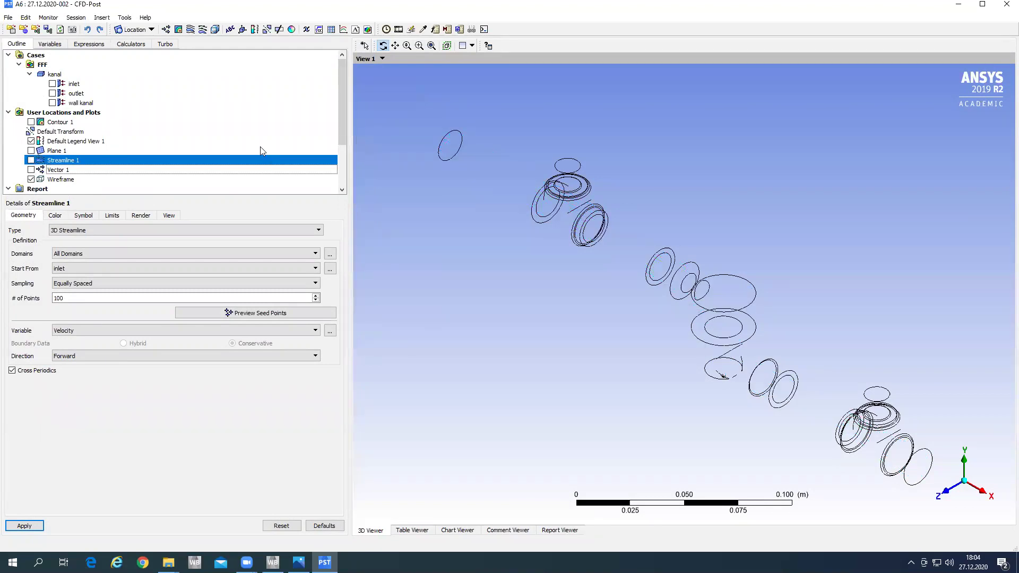
pyautogui.click(424, 30)
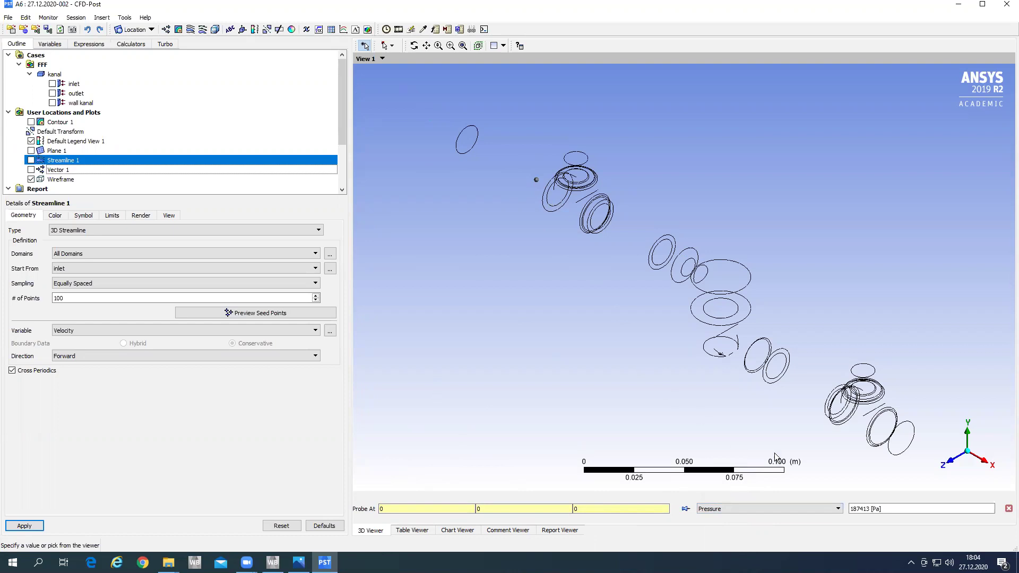
pyautogui.click(862, 511)
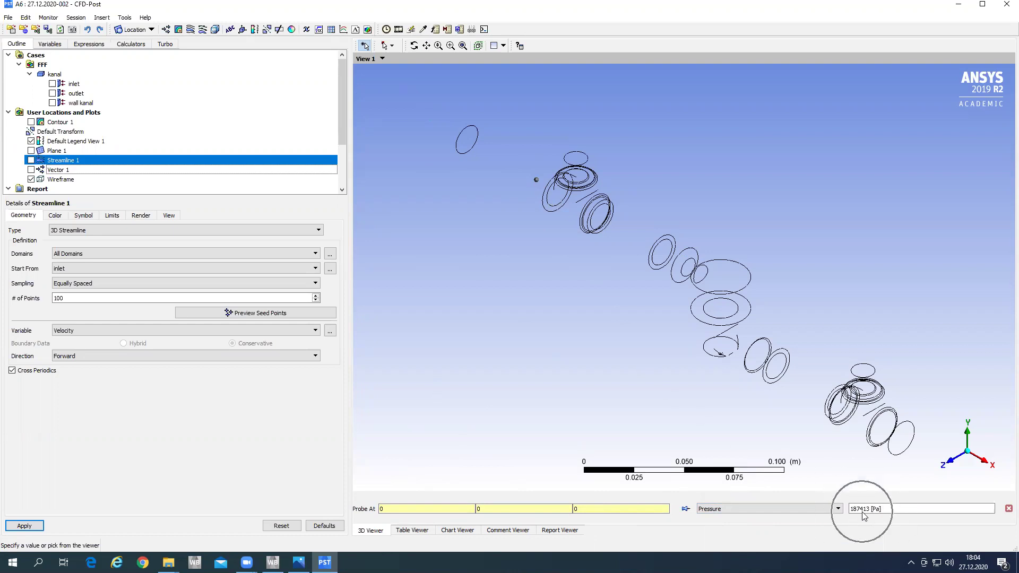
pyautogui.click(407, 509)
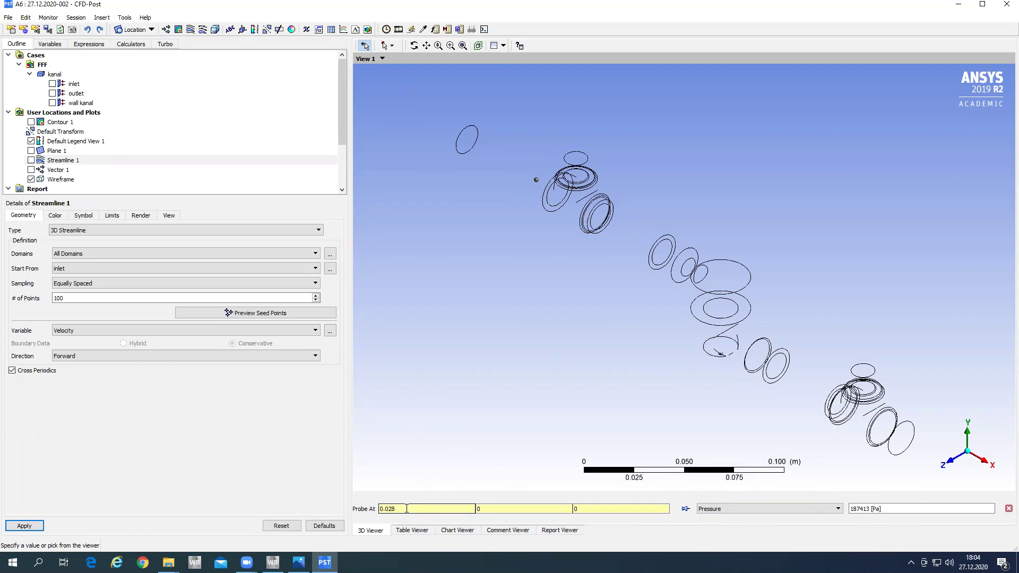
pyautogui.press('Return')
# Probe the velocity along the X axis at X 0.028, 0 and -0.03, and close the probe.
pyautogui.click(832, 511)
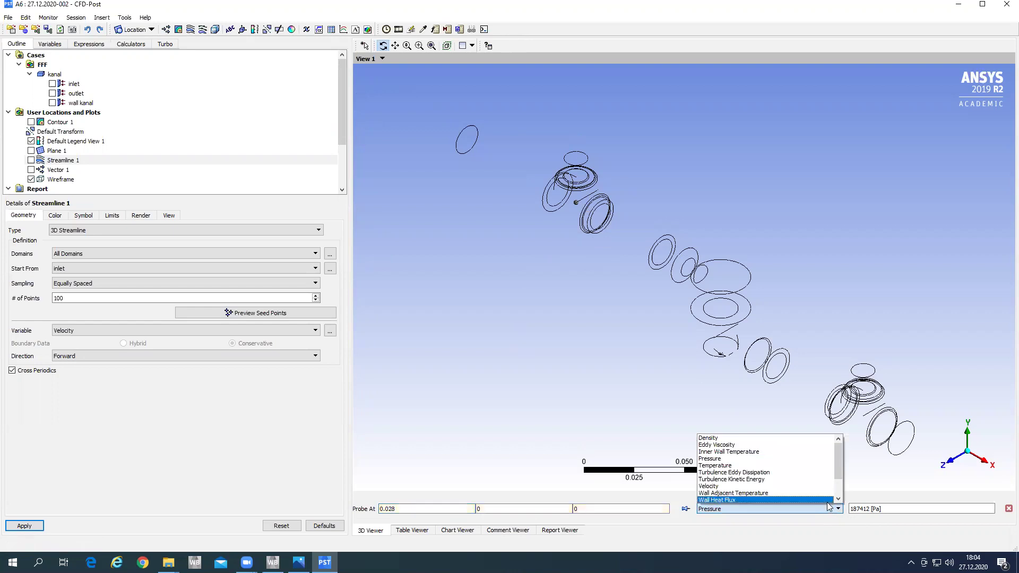
pyautogui.click(721, 486)
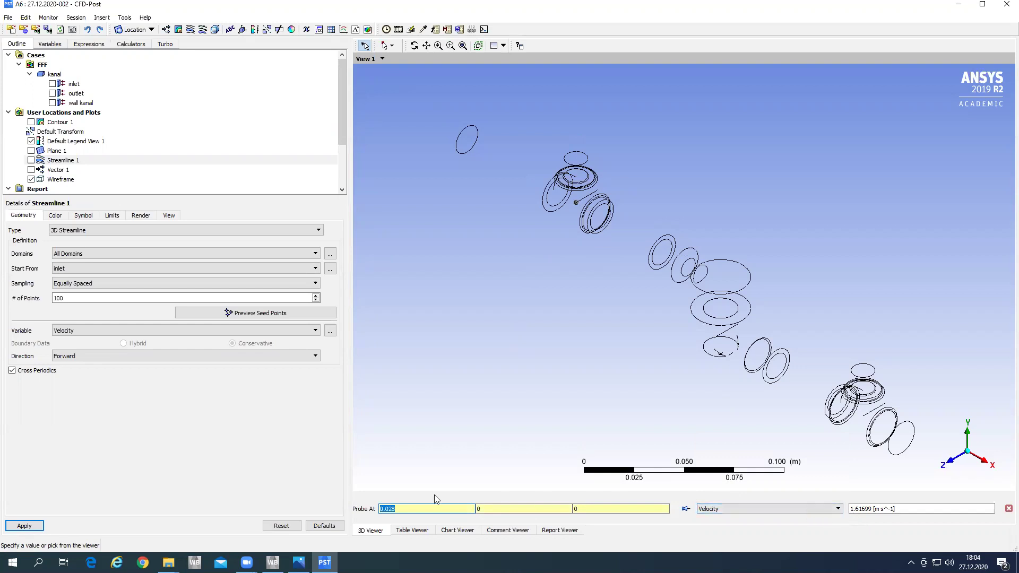
pyautogui.write('0')
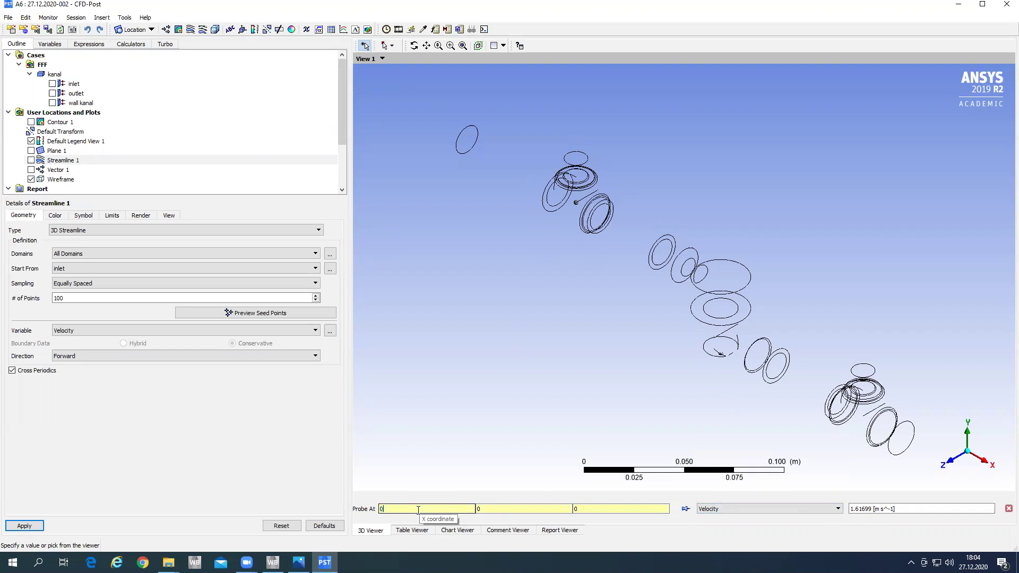
pyautogui.press('Return')
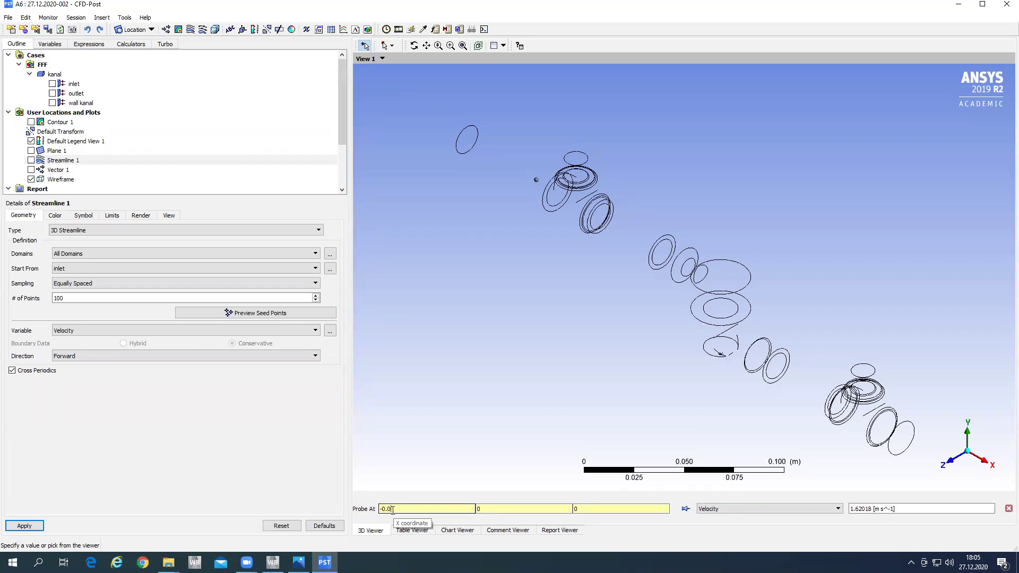
pyautogui.write('2')
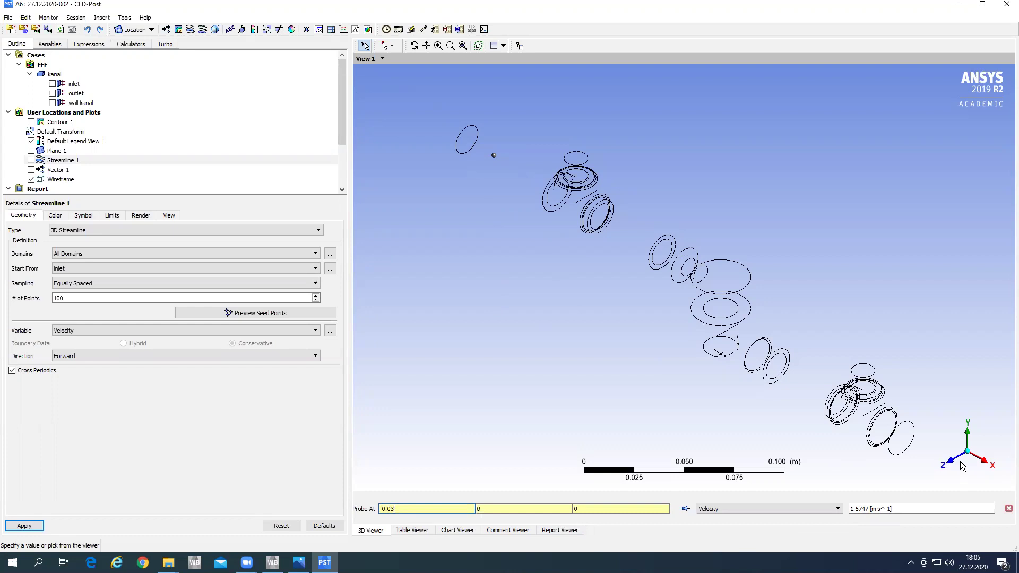
pyautogui.click(1007, 509)
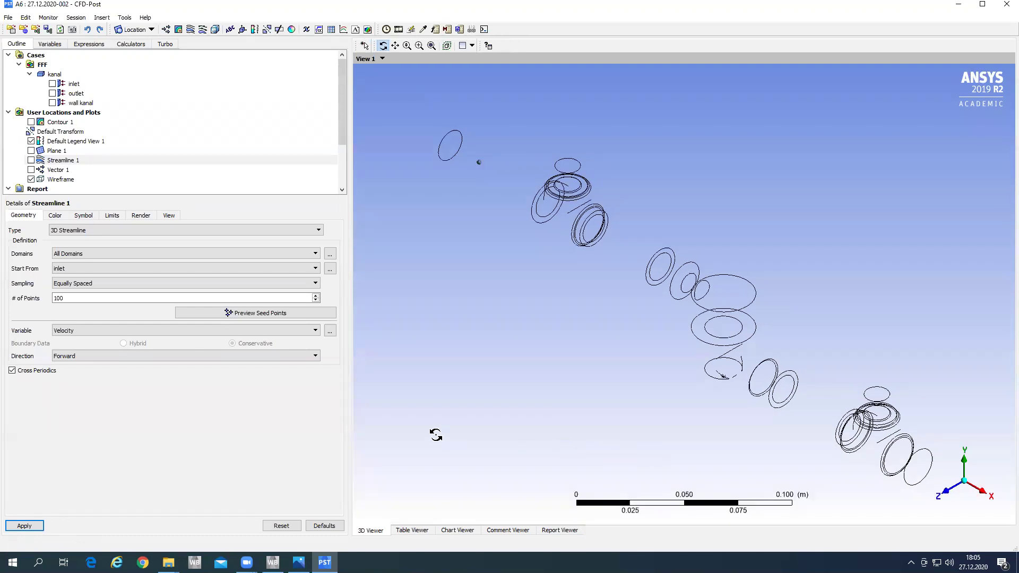
# Insert a two-point line from (-0.03, 0, 0) to (0.028, 0, 0) and check its visibility in the 3D view.
pyautogui.click(141, 30)
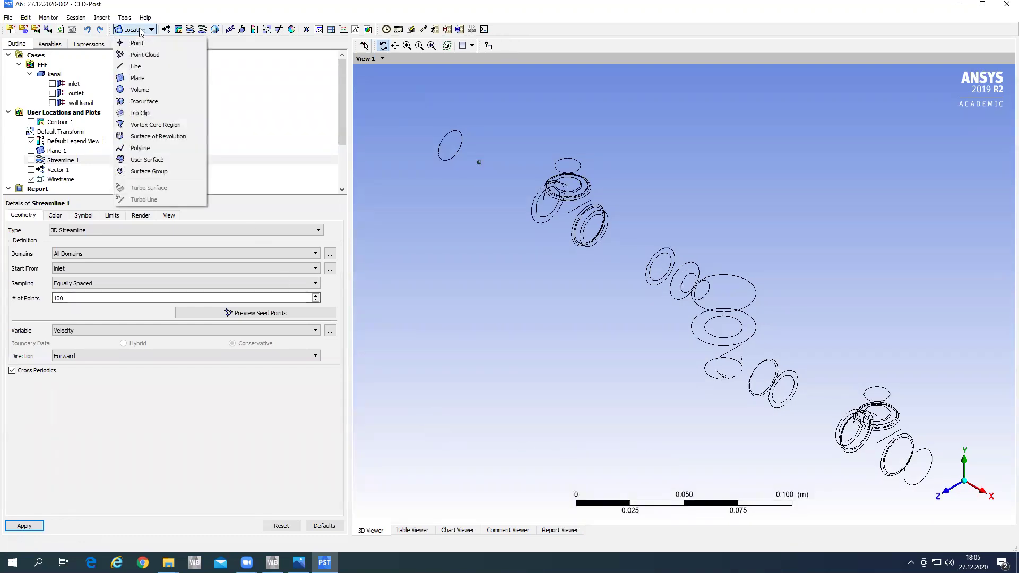
pyautogui.click(139, 66)
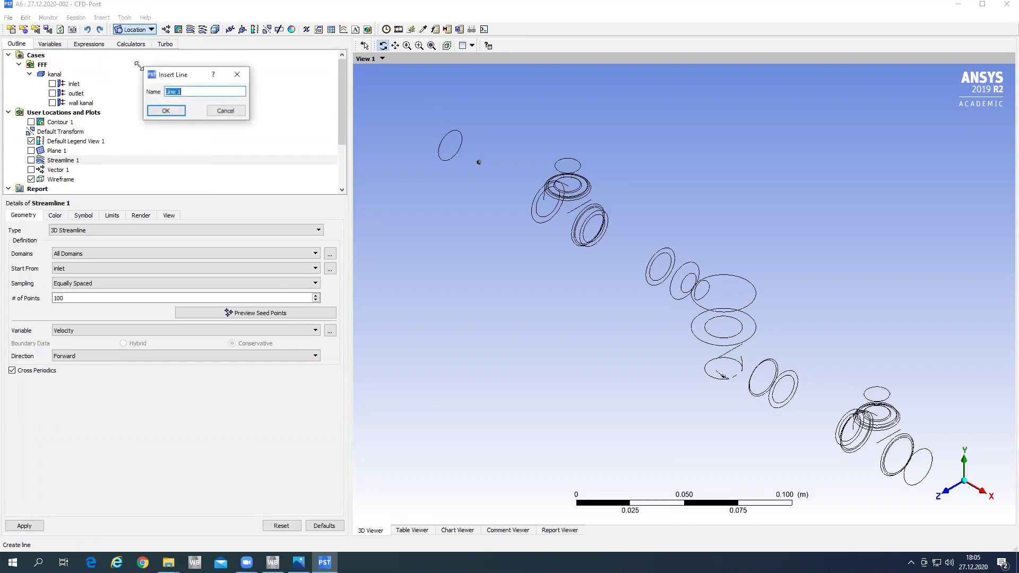
pyautogui.click(165, 112)
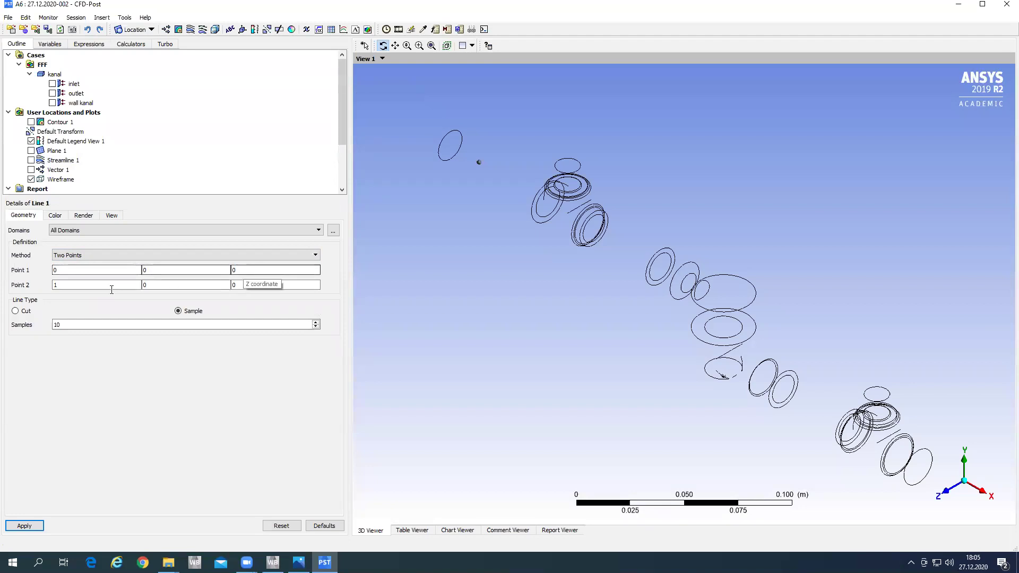
pyautogui.click(68, 268)
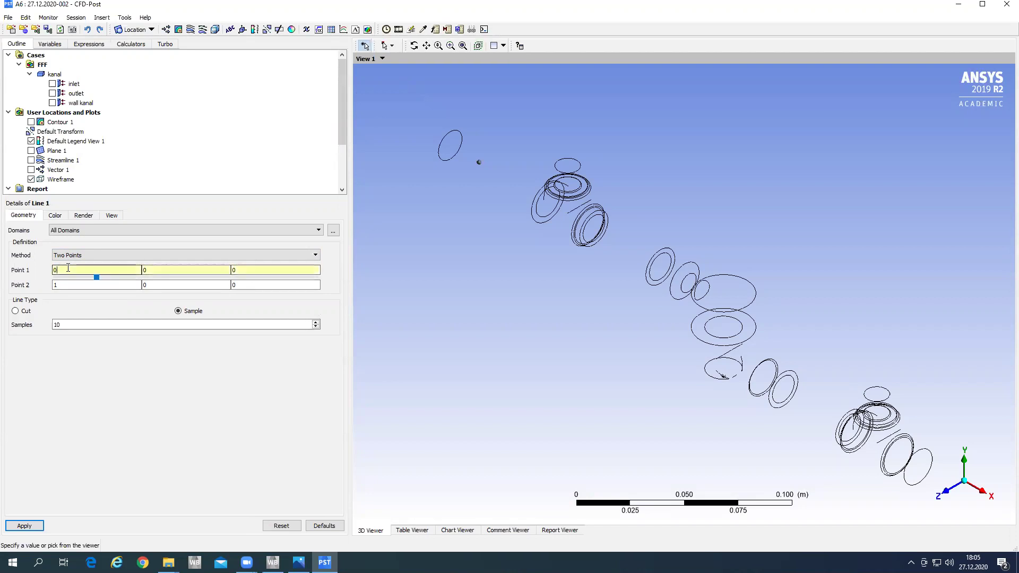
pyautogui.write('-0.03')
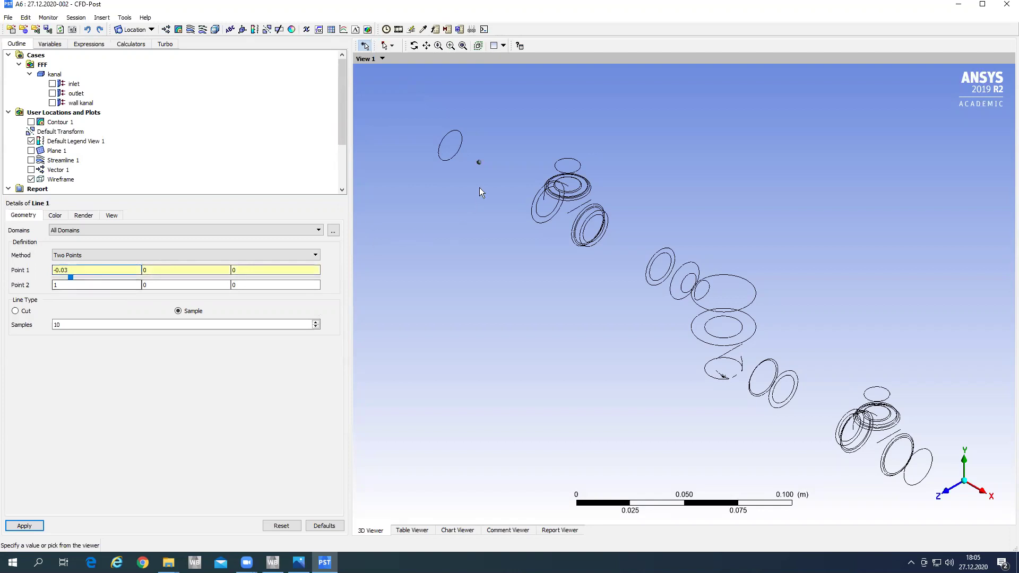
pyautogui.click(76, 284)
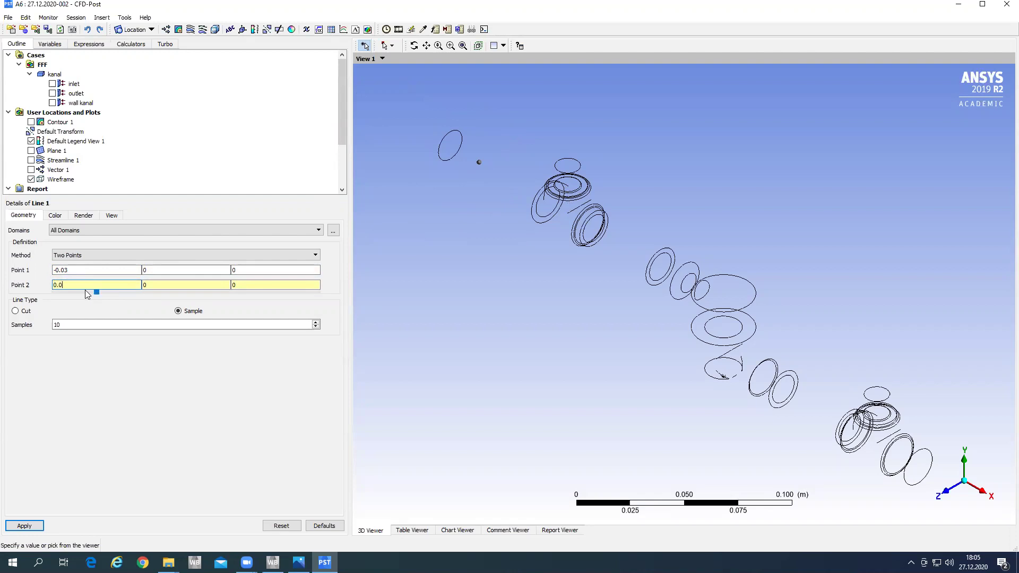
pyautogui.write('28')
pyautogui.click(30, 522)
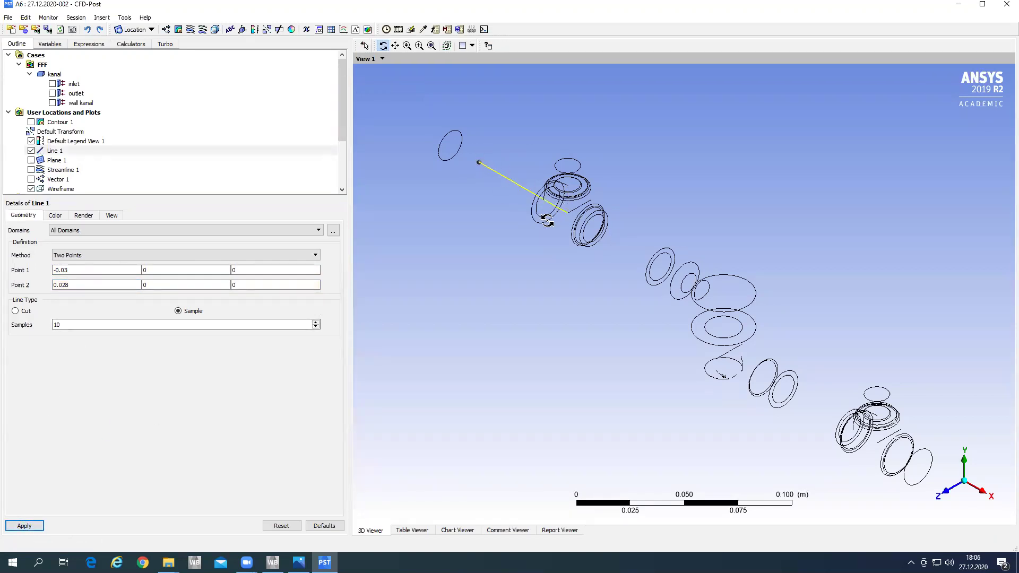
pyautogui.click(32, 151)
pyautogui.click(31, 151)
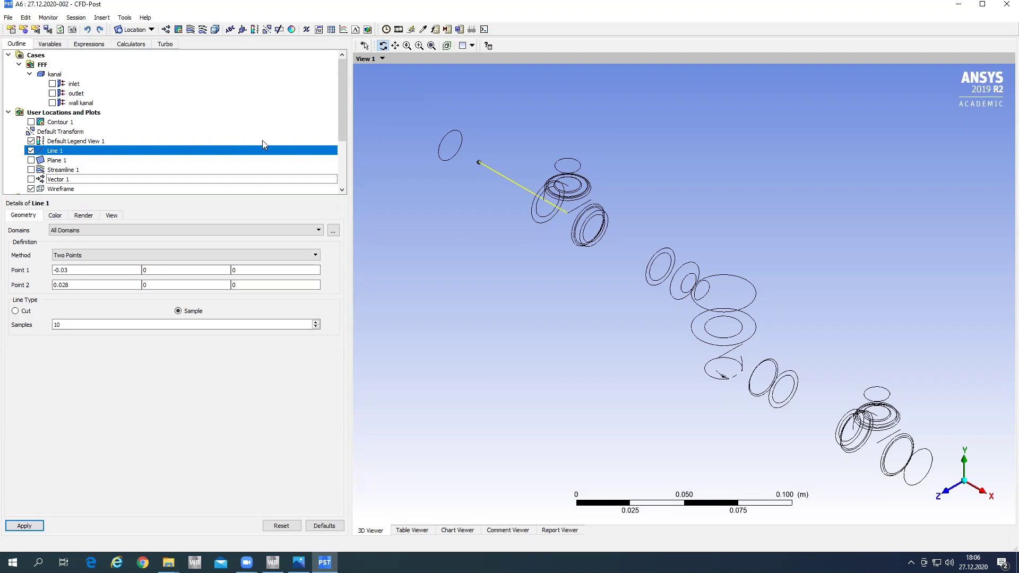
# Insert an XY line chart and set the location of its Series 1 data to Line 1.
pyautogui.click(344, 31)
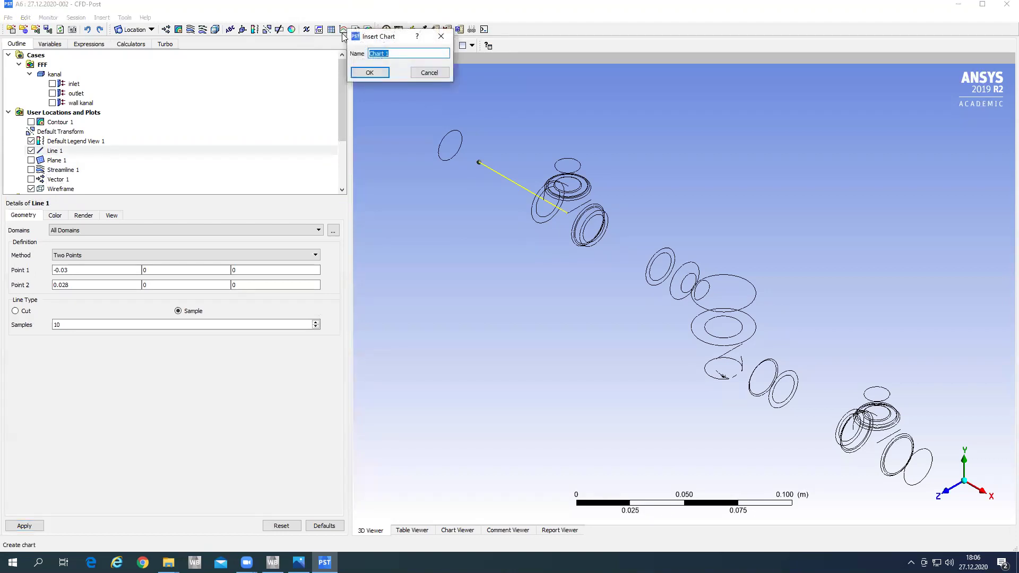
pyautogui.click(370, 73)
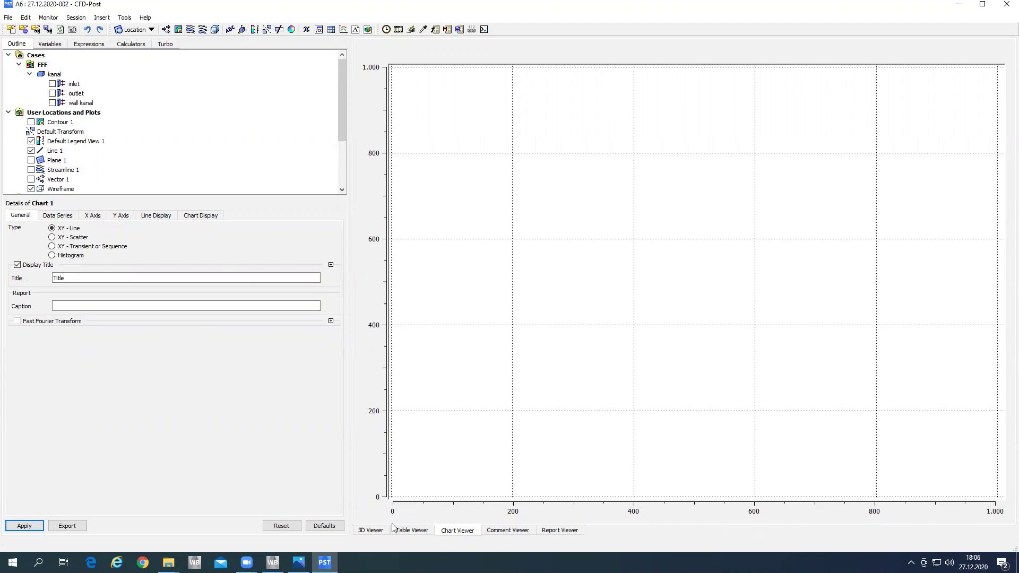
pyautogui.click(364, 530)
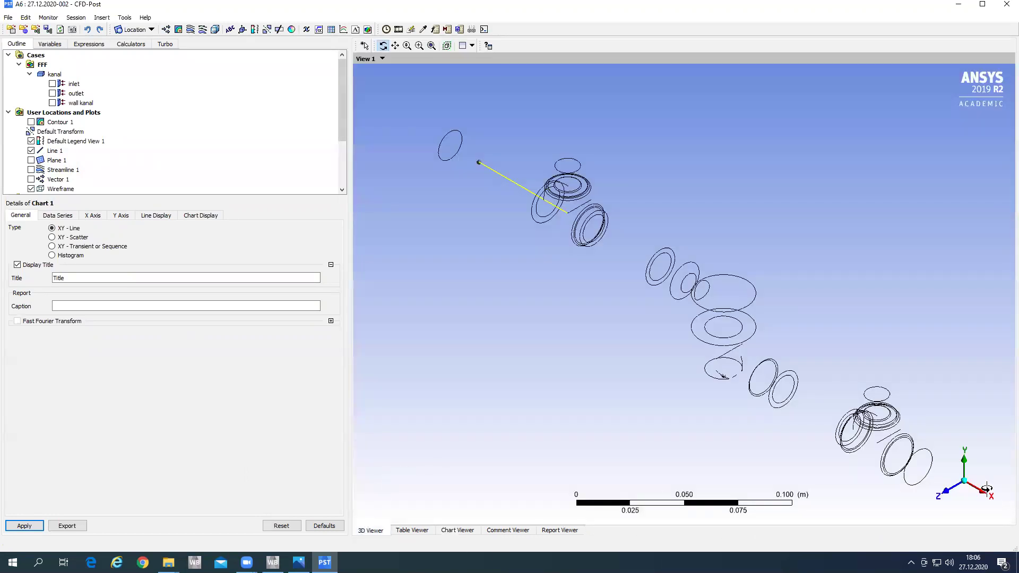
pyautogui.click(458, 530)
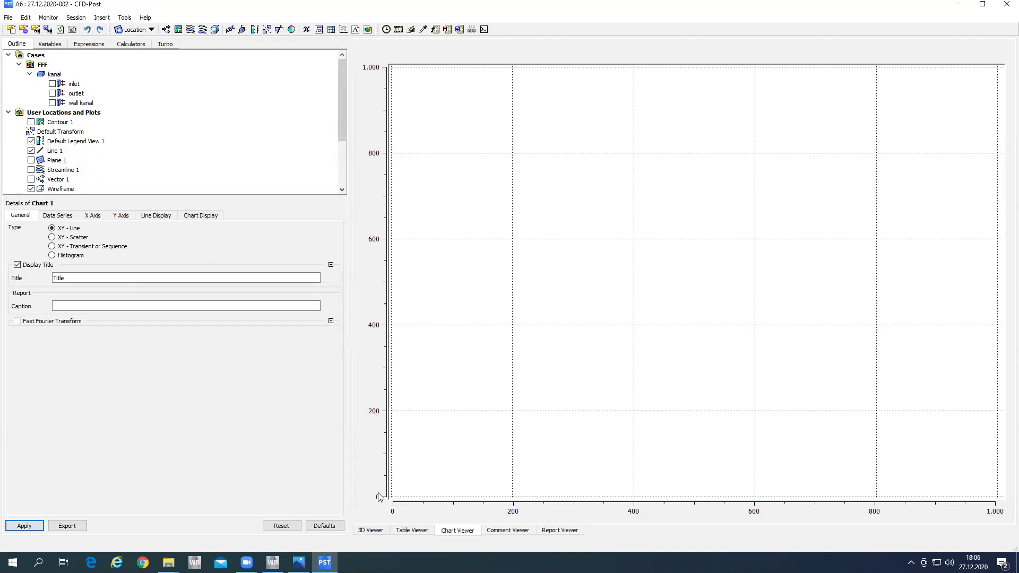
pyautogui.click(58, 215)
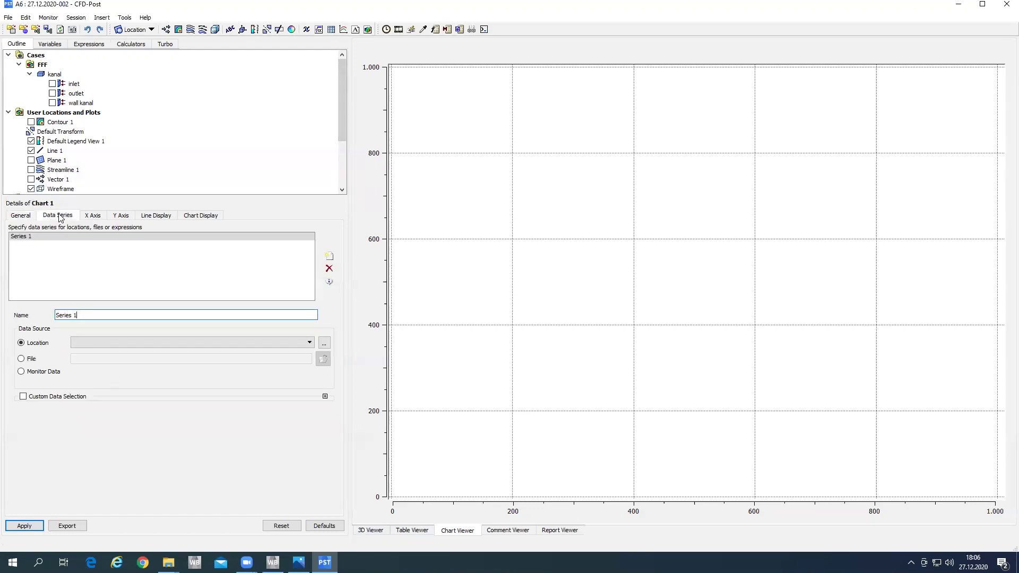
pyautogui.click(77, 343)
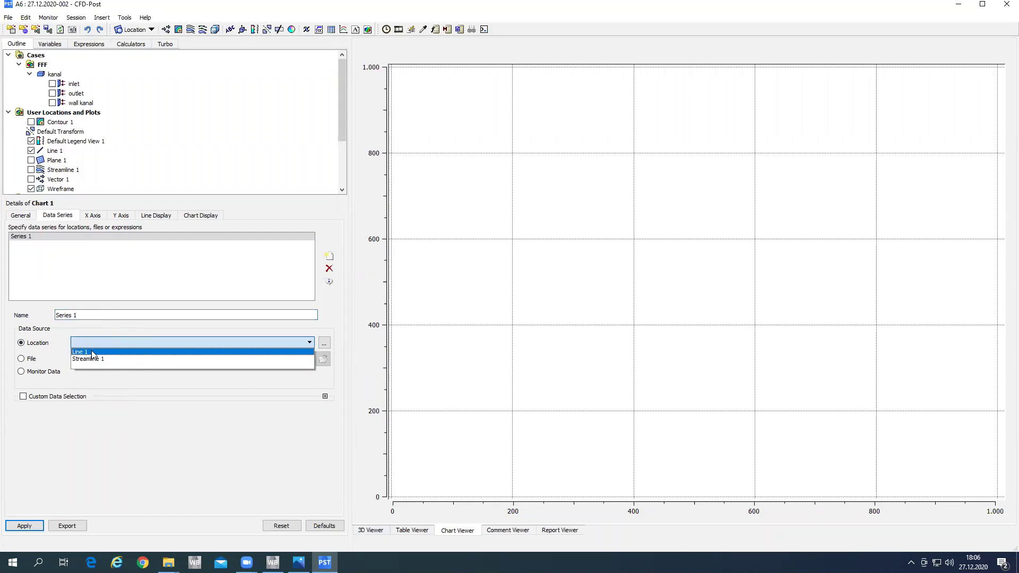
pyautogui.click(92, 352)
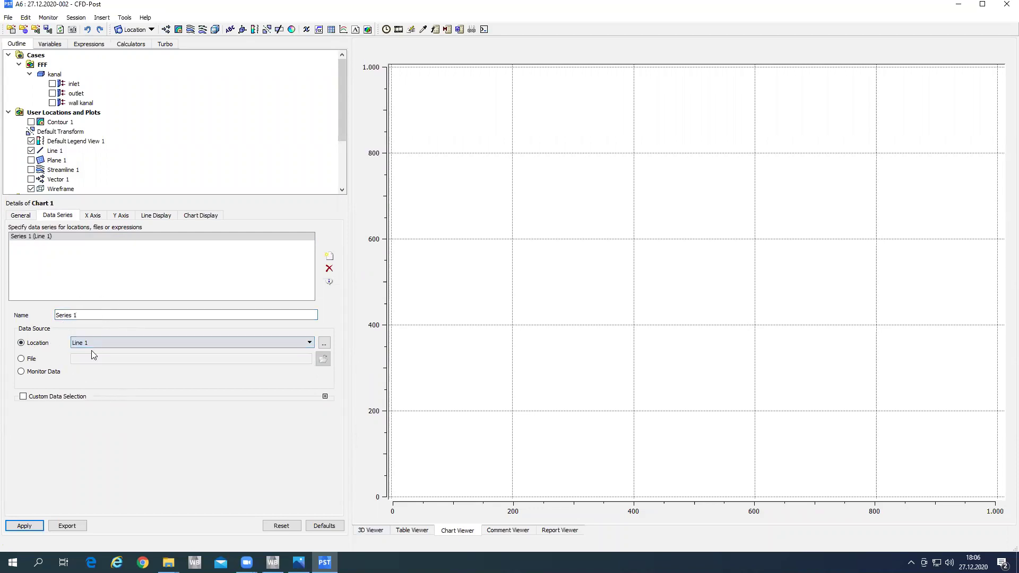
# Set the chart's X-axis variable to X and open the Y-axis settings.
pyautogui.click(95, 217)
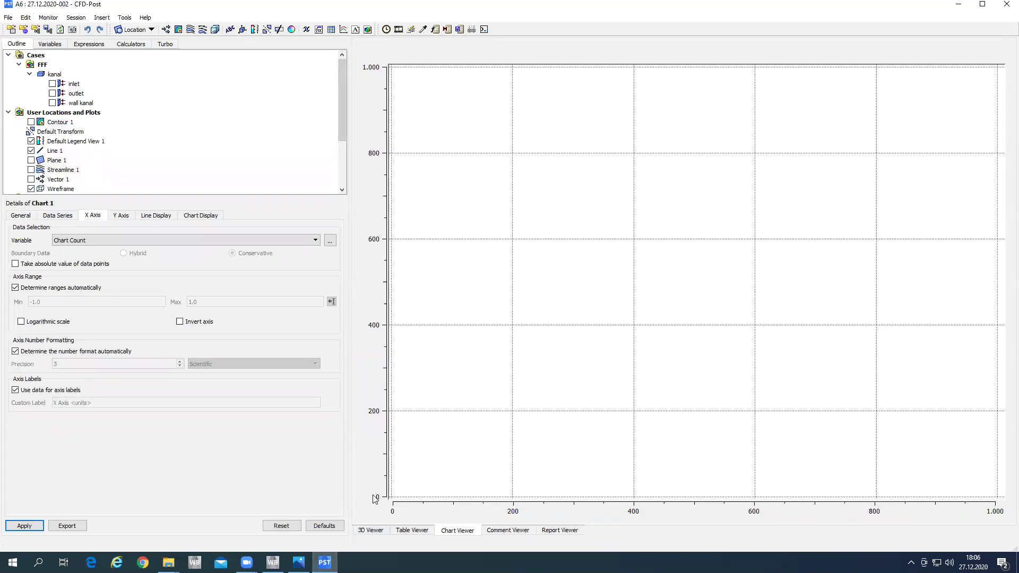
pyautogui.click(372, 531)
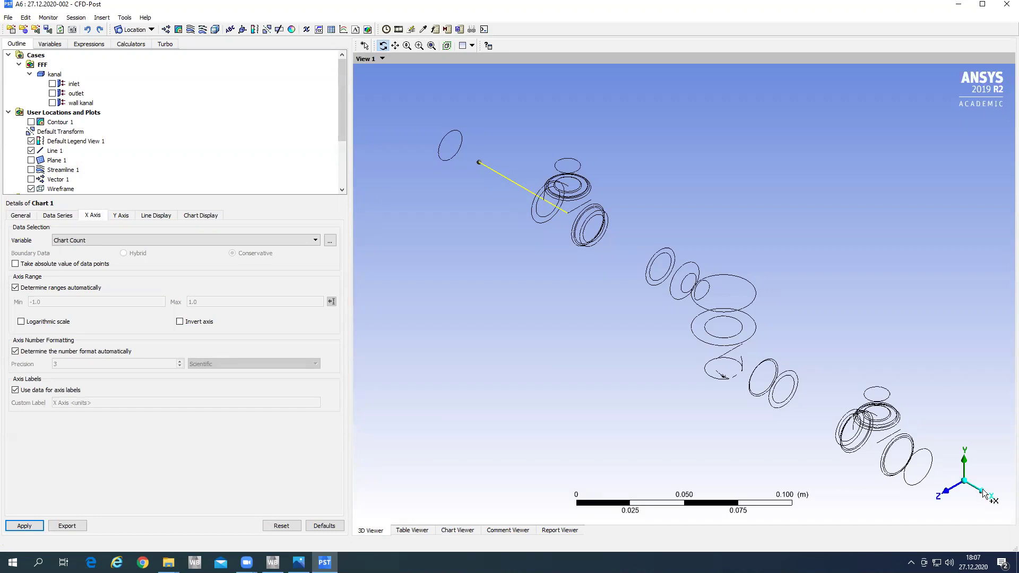
pyautogui.click(471, 531)
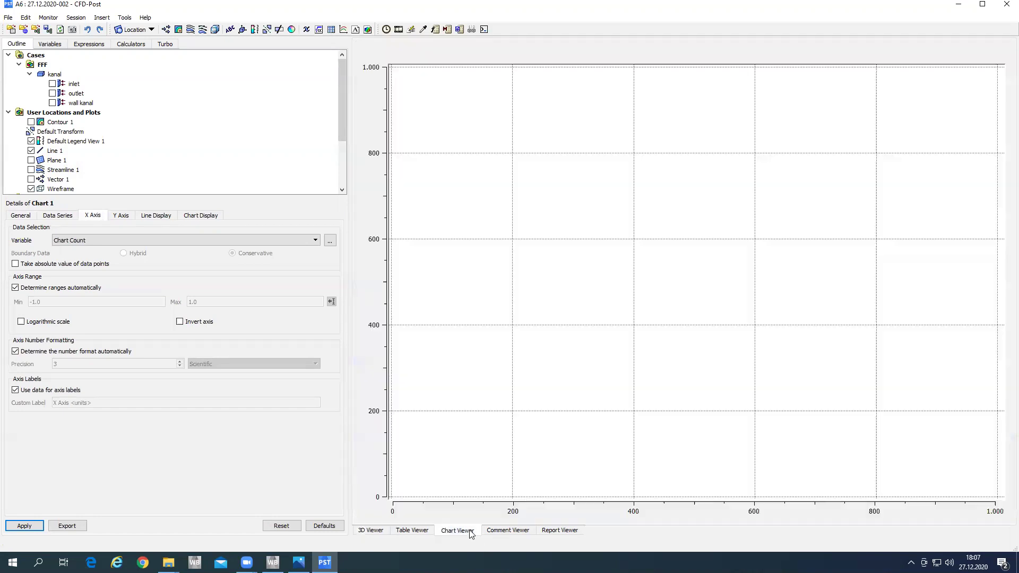
pyautogui.click(99, 242)
pyautogui.scroll(-5, 98, 287)
pyautogui.scroll(-3, 98, 296)
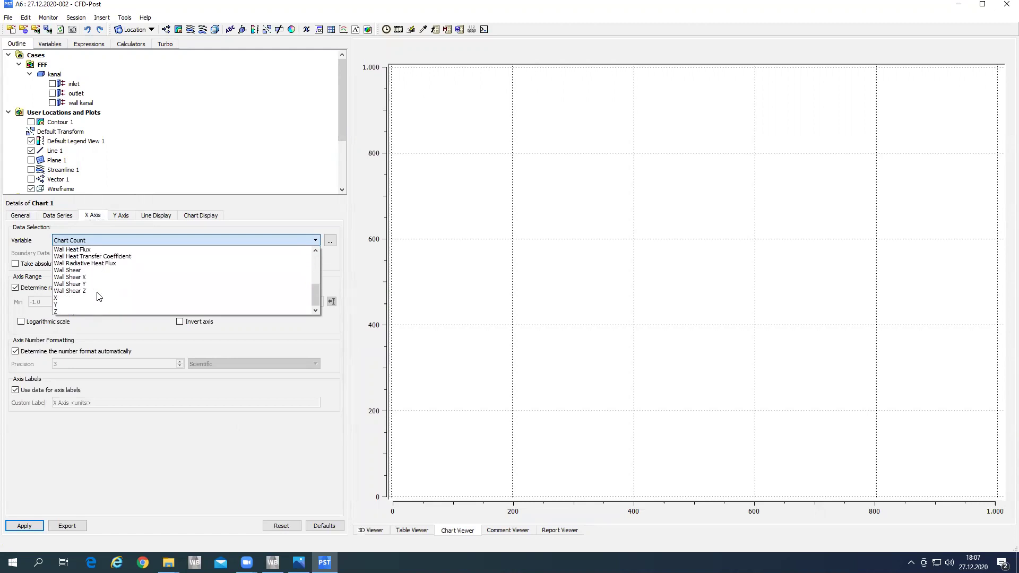
pyautogui.click(65, 298)
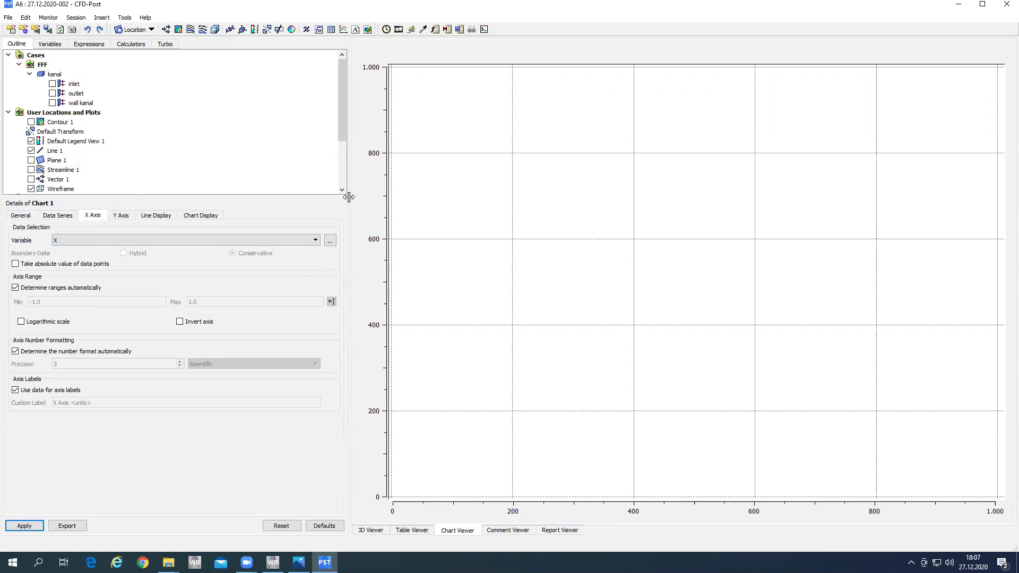
pyautogui.click(123, 217)
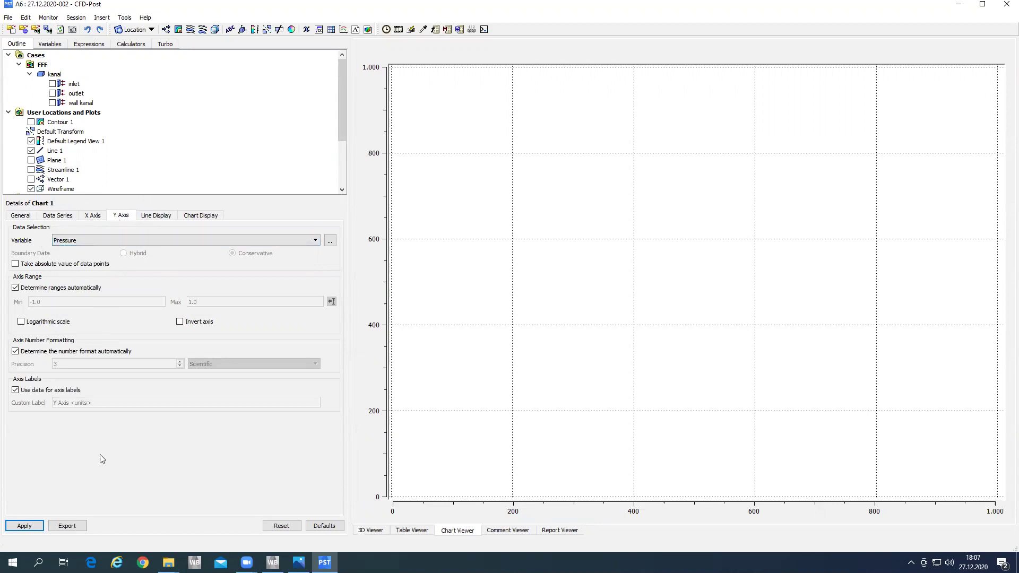
# Plot the chart with Pressure as the Y-axis variable.
pyautogui.click(21, 525)
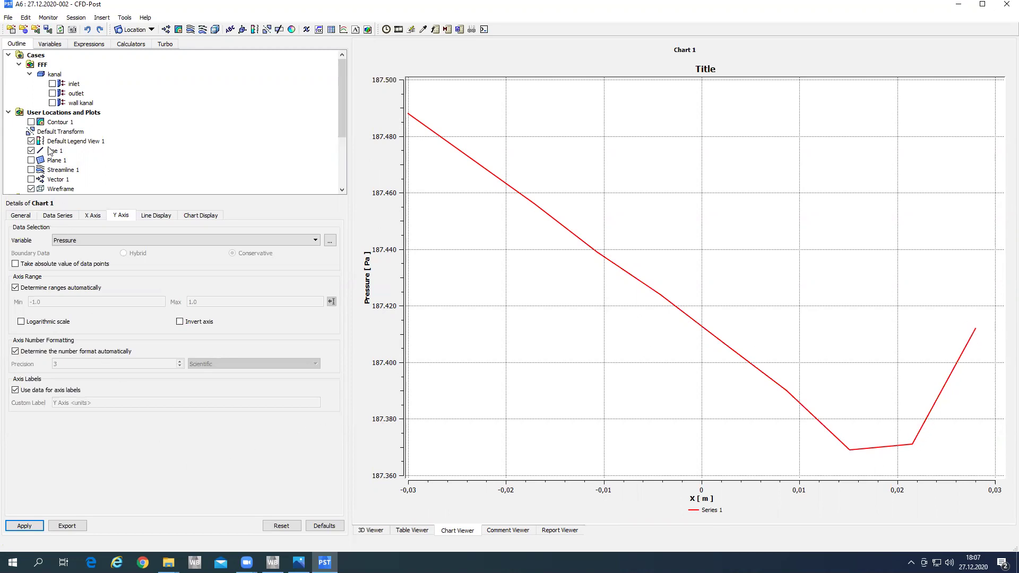
# Open Line 1 in the 3D view and extend it by setting the X coordinate of Point 2 to 0.06.
pyautogui.click(380, 531)
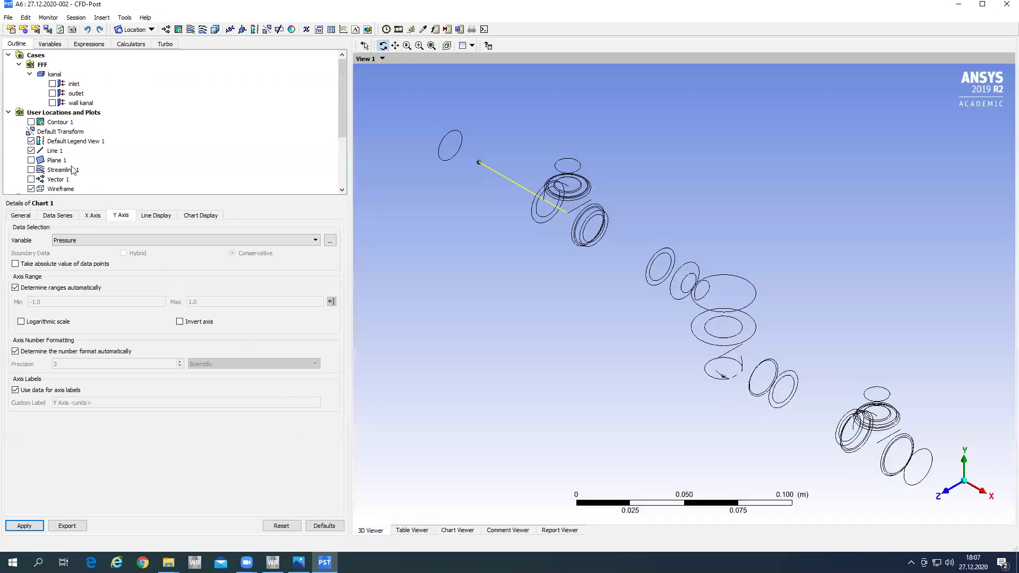
pyautogui.click(54, 152)
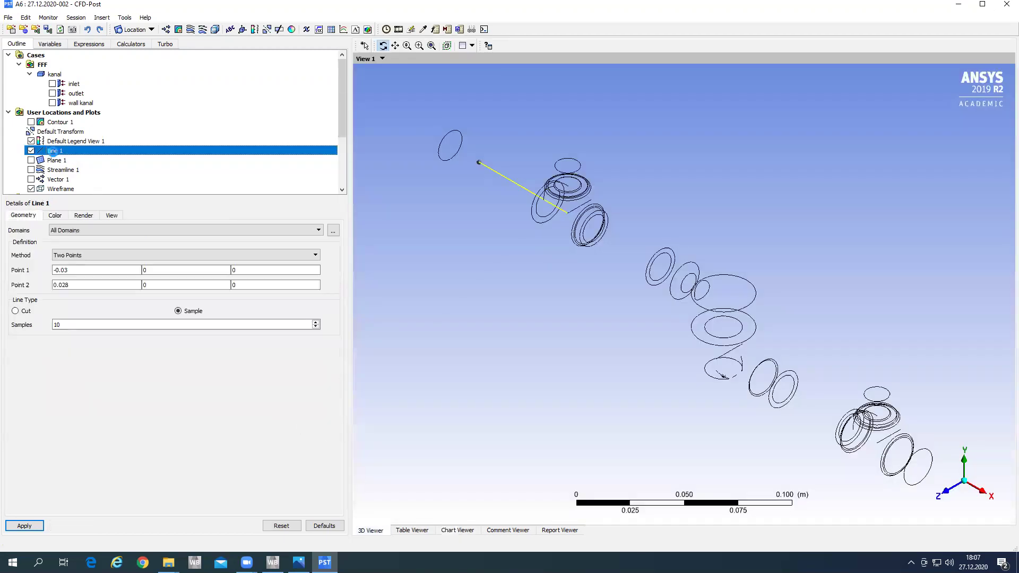
pyautogui.click(78, 285)
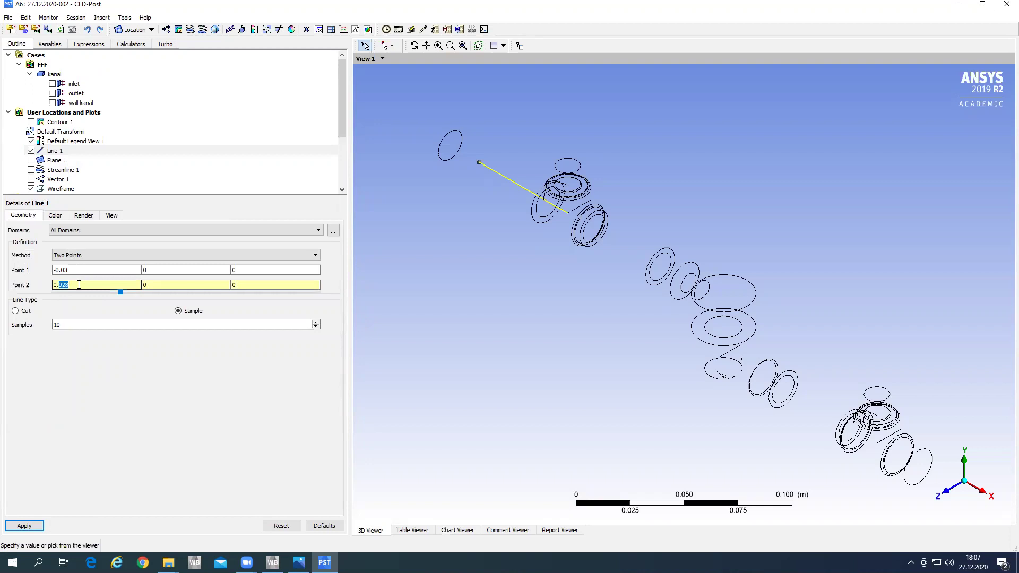
pyautogui.write('06')
pyautogui.click(32, 527)
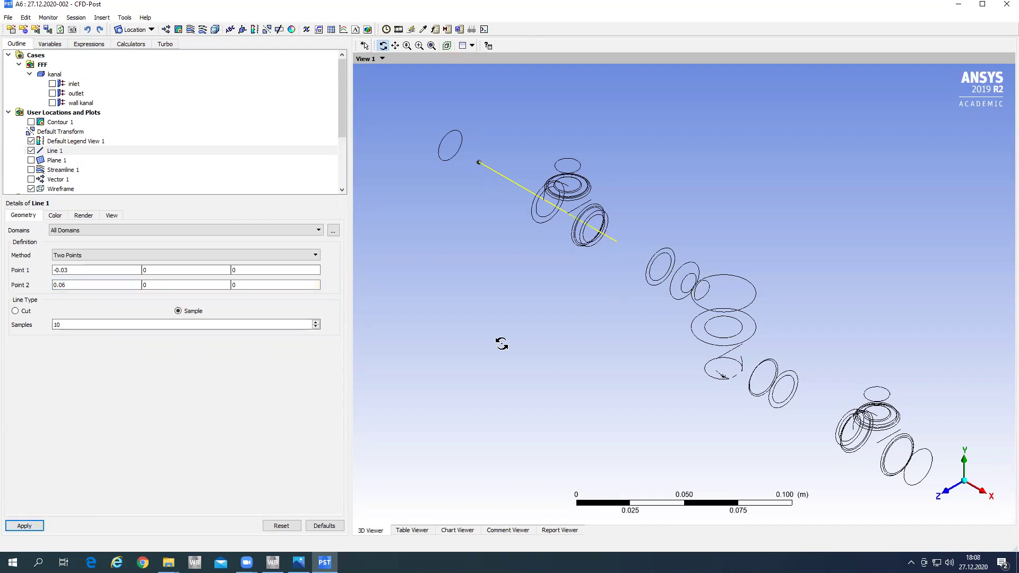
# Try longer versions of Line 1 with Point 2's X coordinate at 0.1 and 0.15, checking the end position in the channel.
pyautogui.click(79, 286)
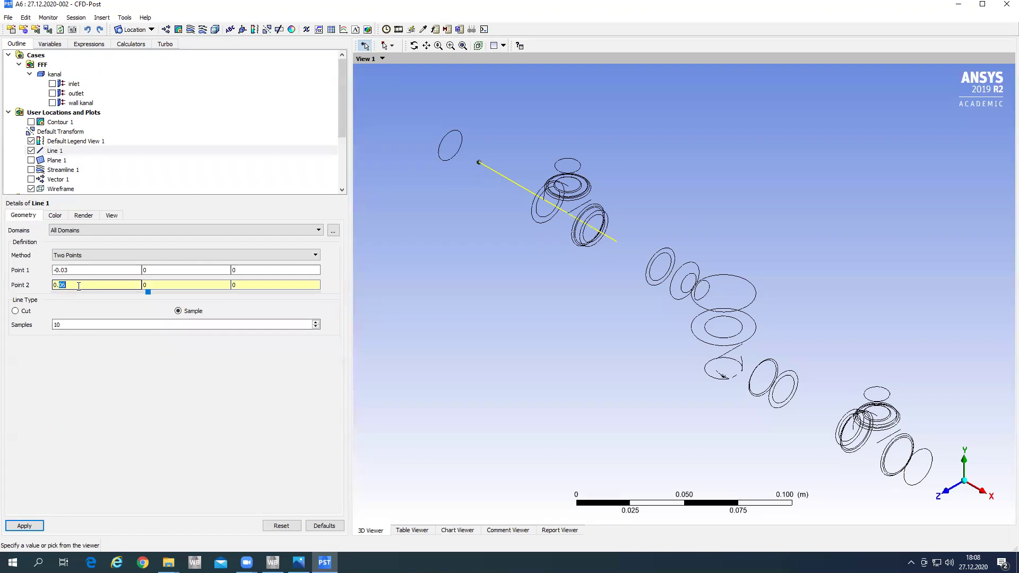
pyautogui.write('1')
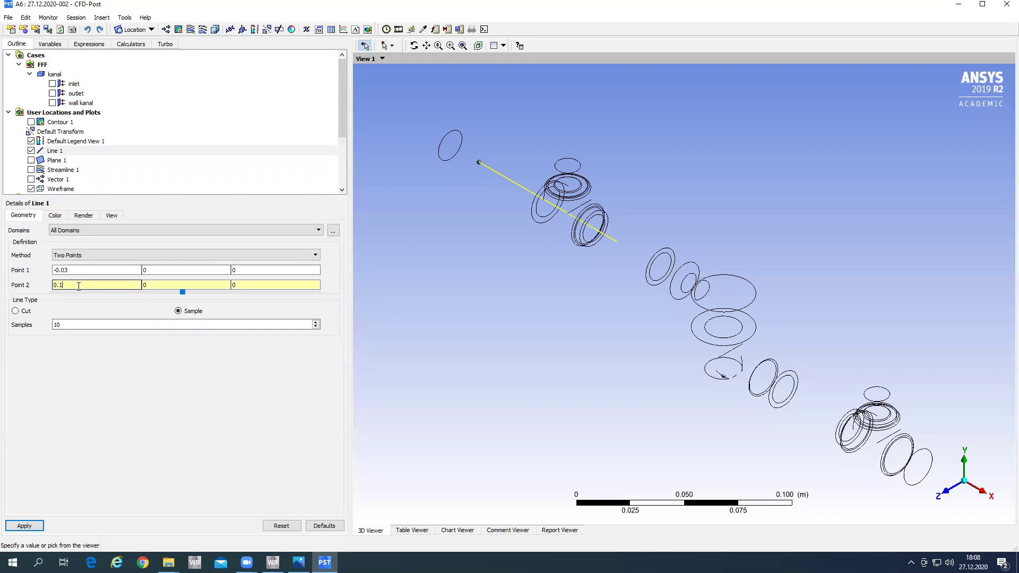
pyautogui.click(25, 524)
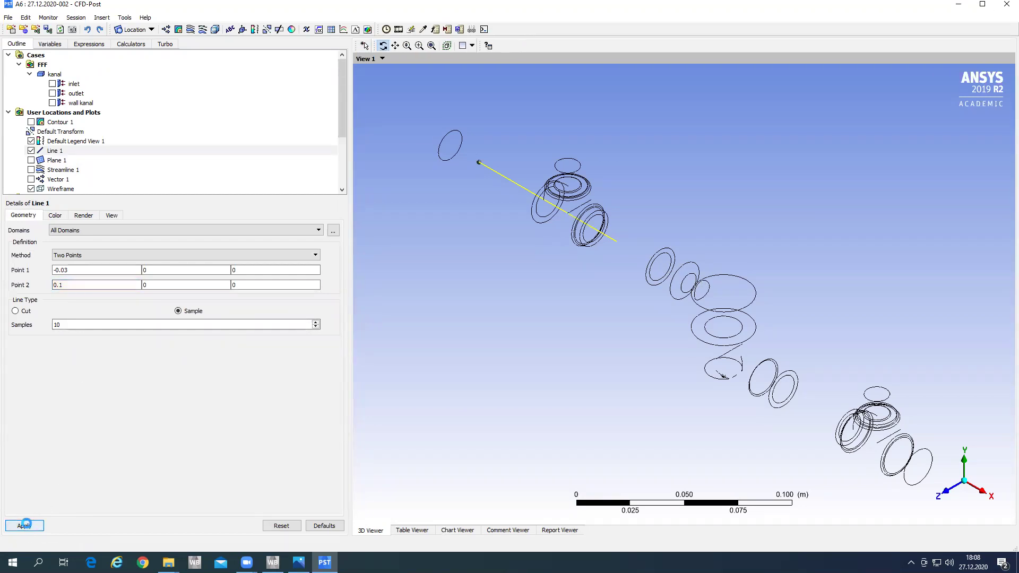
pyautogui.click(74, 285)
pyautogui.write('5')
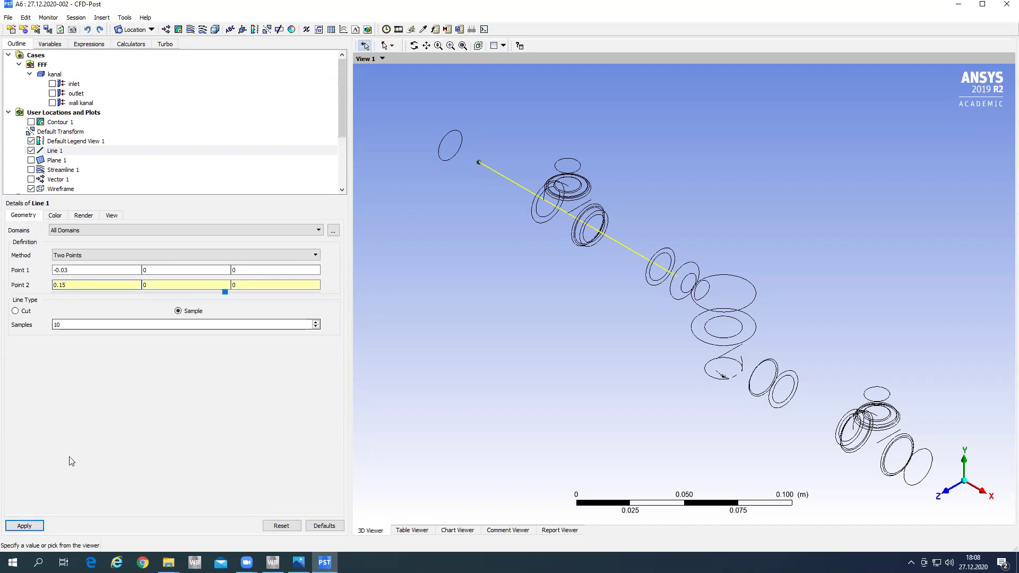
pyautogui.click(27, 526)
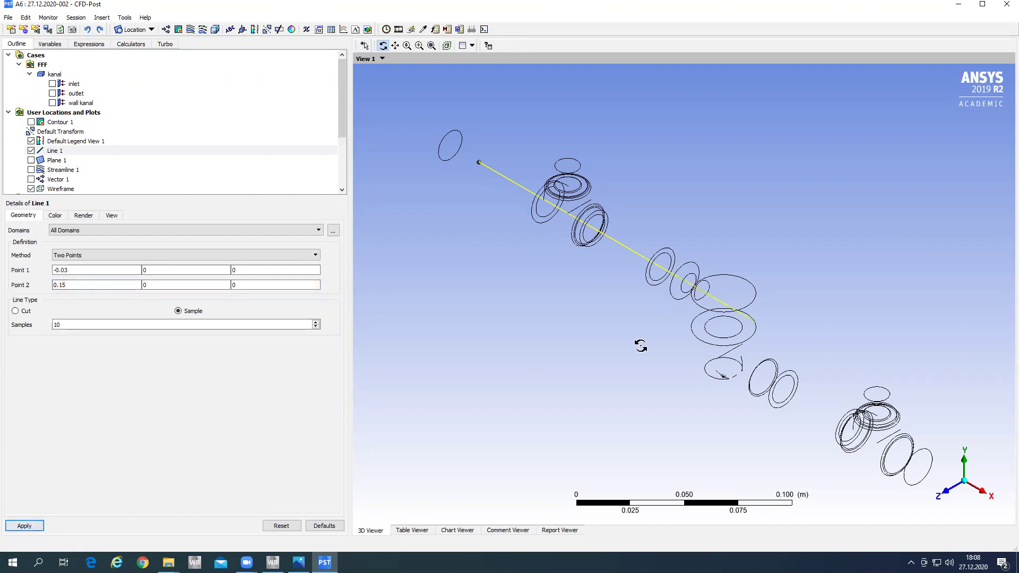
pyautogui.moveTo(743, 346); pyautogui.dragTo(475, 354)
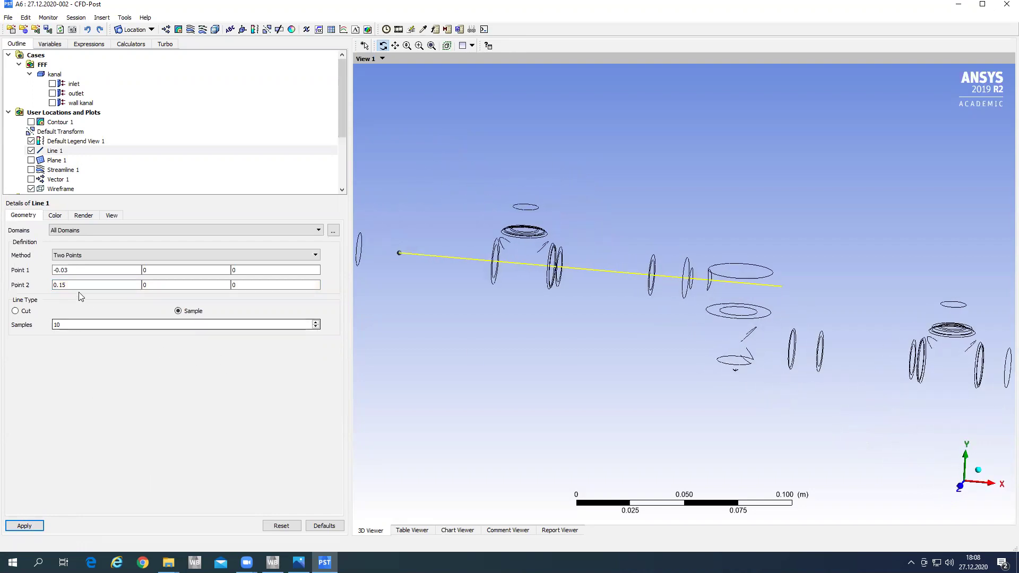
# Adjust the end of Line 1 by trying 0.12 and settling on 0.13 for Point 2's X coordinate.
pyautogui.click(79, 285)
pyautogui.press('BackSpace')
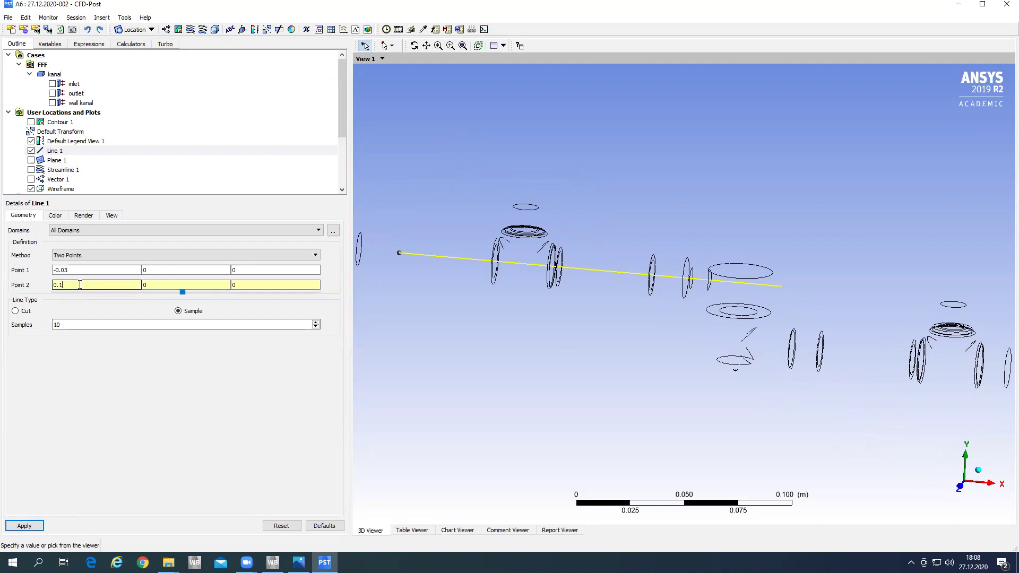
pyautogui.write('2')
pyautogui.click(24, 526)
pyautogui.moveTo(727, 326); pyautogui.dragTo(570, 337)
pyautogui.click(73, 287)
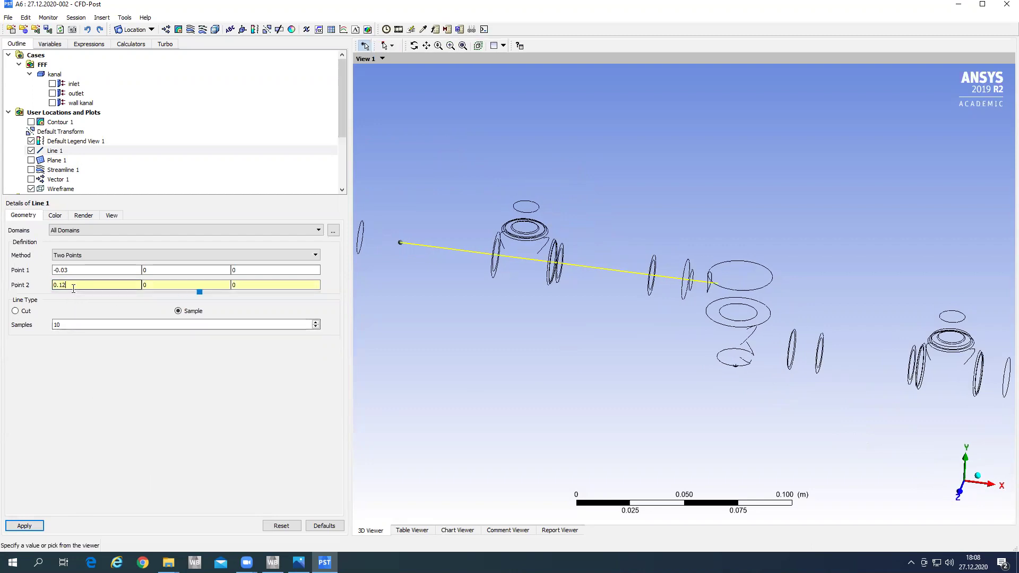
pyautogui.click(24, 525)
pyautogui.moveTo(707, 320); pyautogui.dragTo(701, 288)
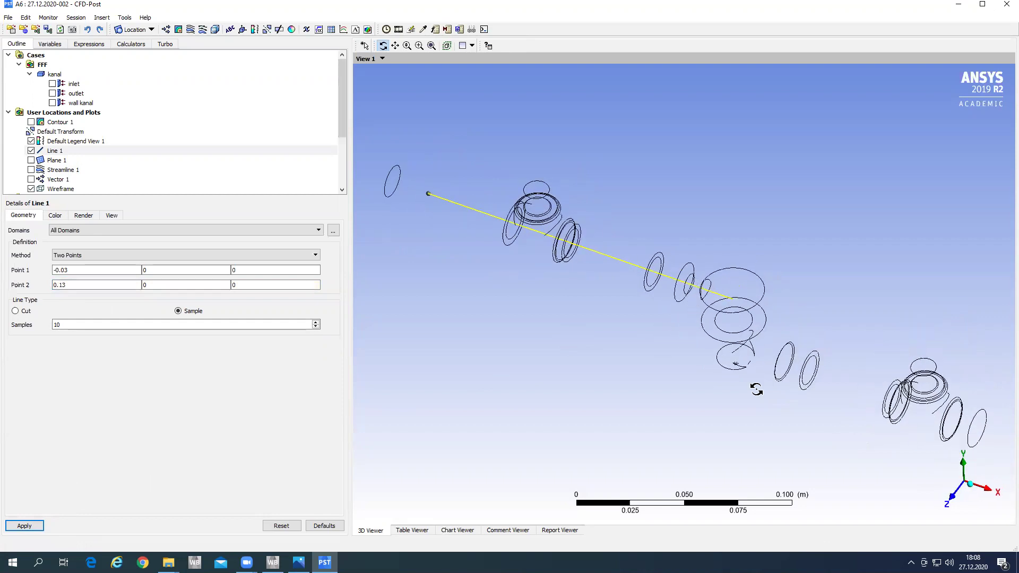
pyautogui.click(969, 489)
# Refresh the chart for the extended line and change Chart 1's Y-axis variable to Velocity.
pyautogui.click(462, 531)
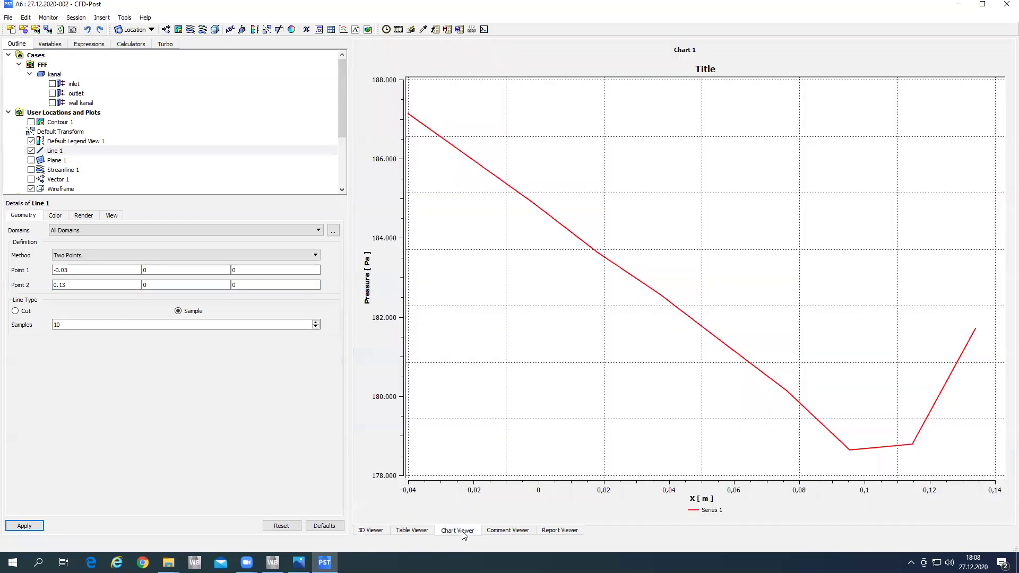
pyautogui.click(30, 526)
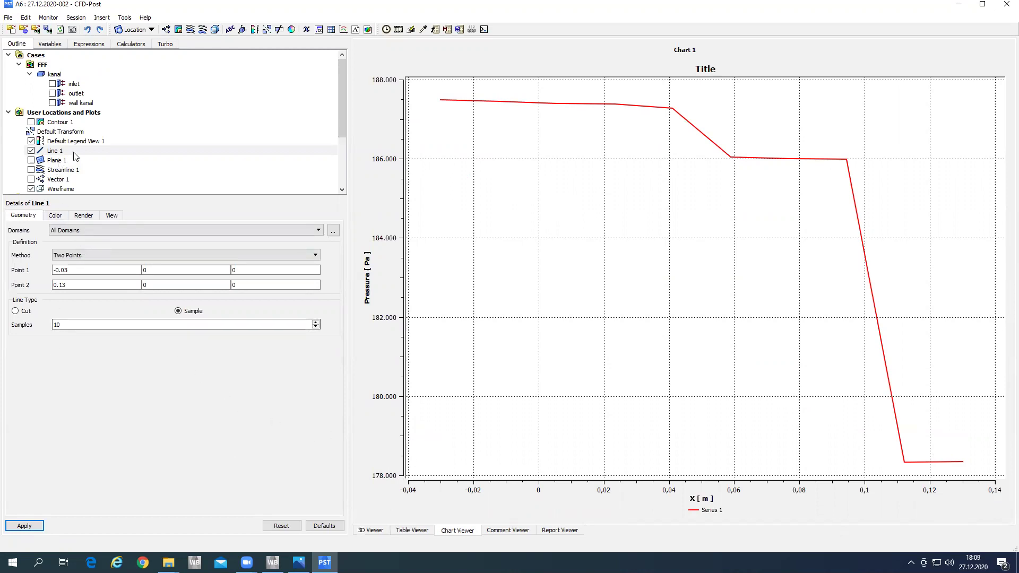
pyautogui.scroll(-3, 73, 159)
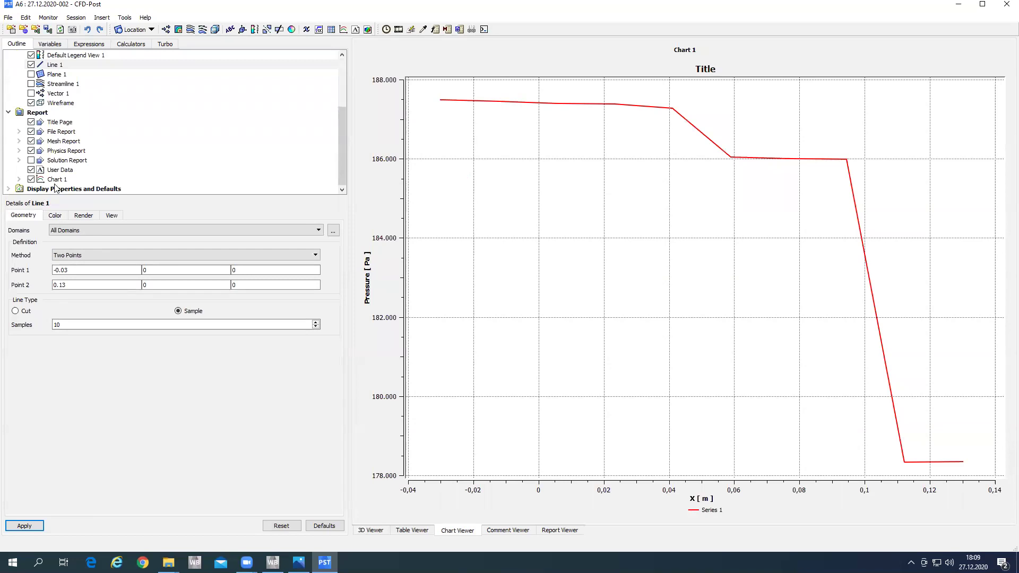
pyautogui.click(55, 181)
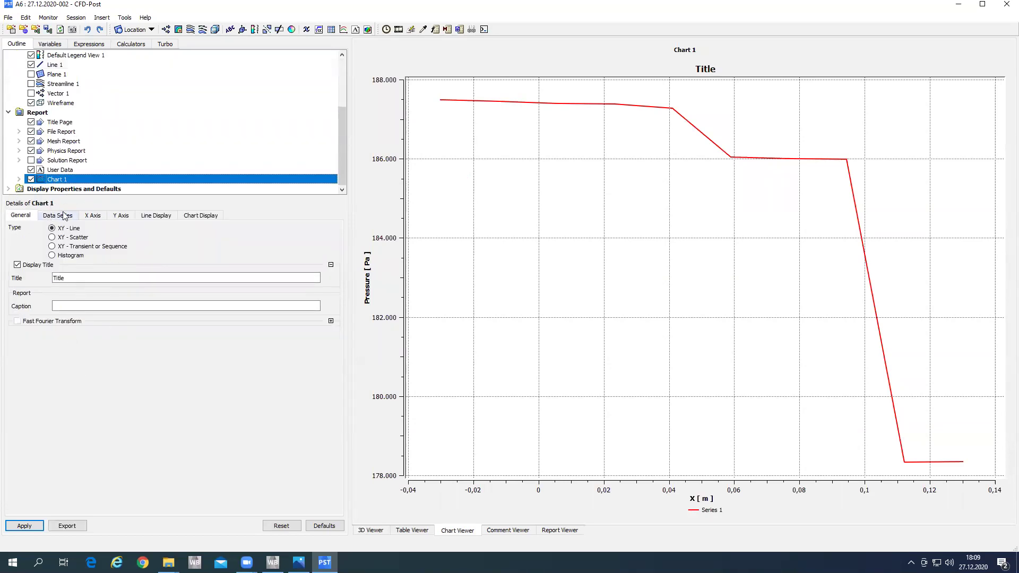
pyautogui.click(119, 216)
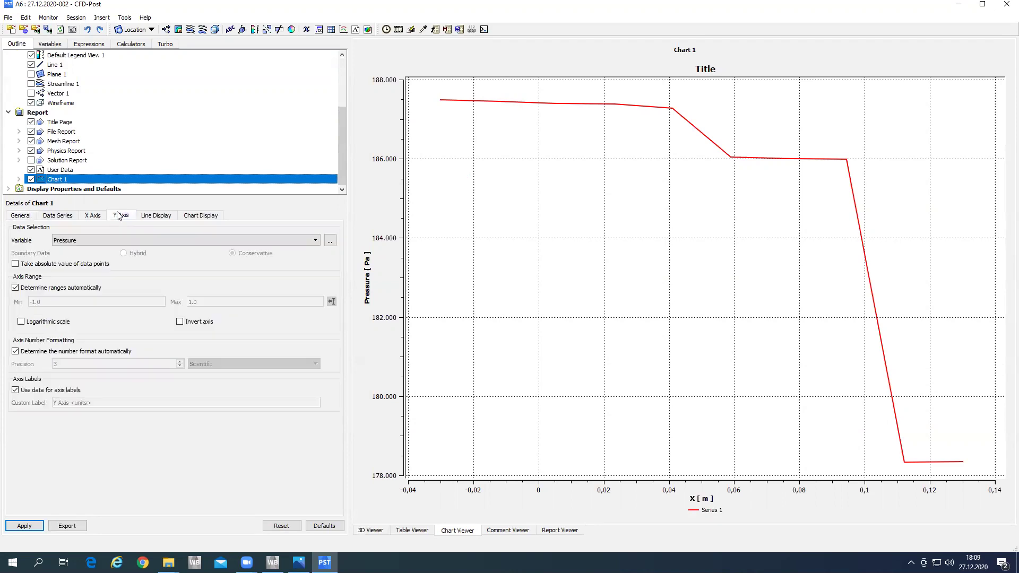
pyautogui.click(101, 242)
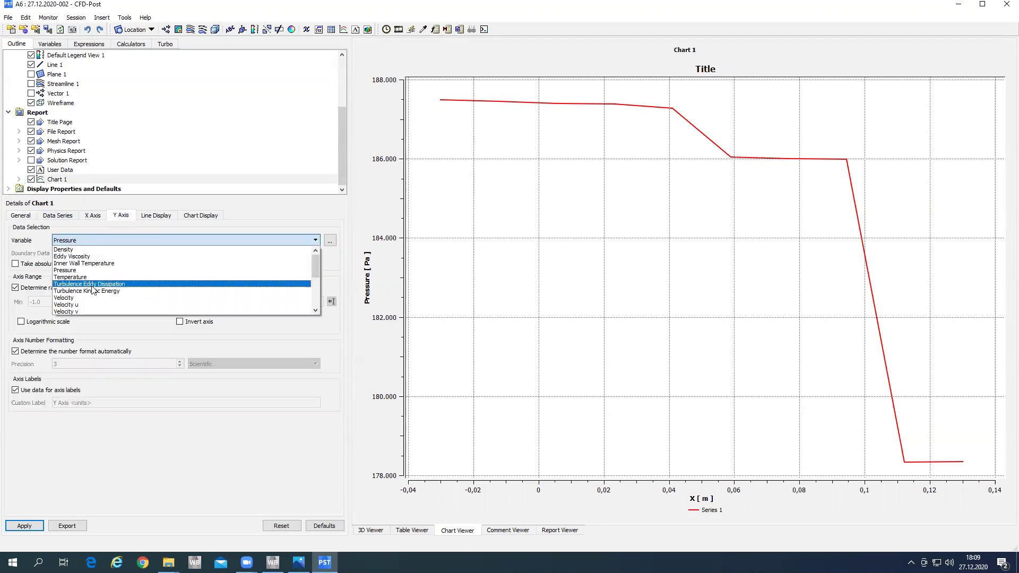
pyautogui.click(88, 299)
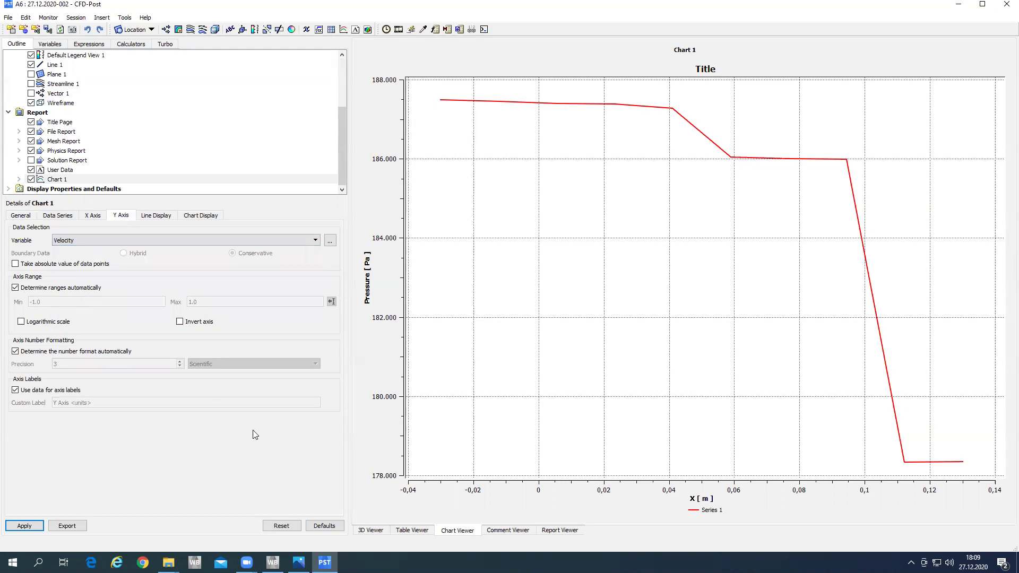
pyautogui.click(31, 528)
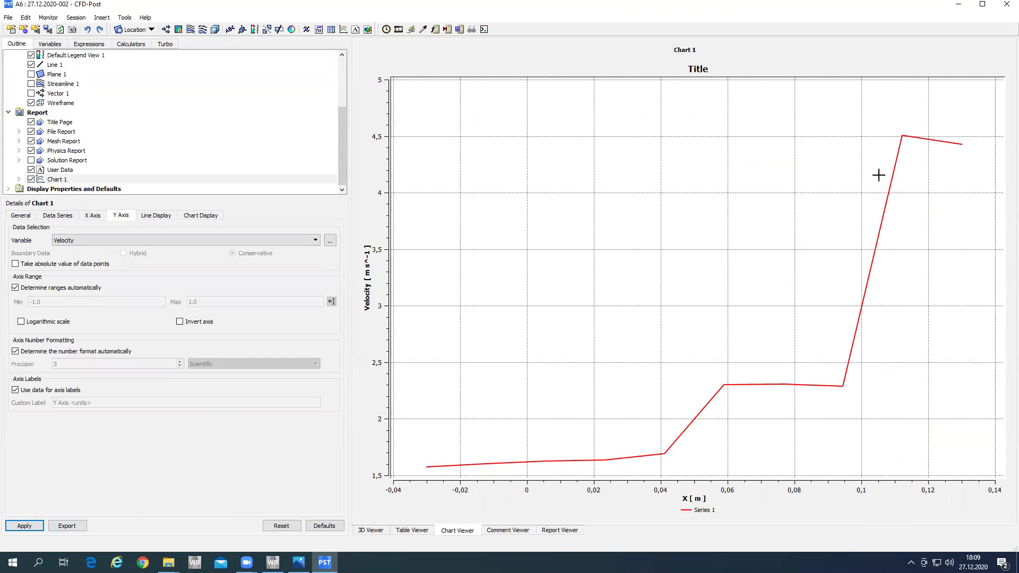
# Compare the position of Line 1 in the 3D channel geometry with the velocity curve in the chart.
pyautogui.press('ctrl')
pyautogui.click(370, 530)
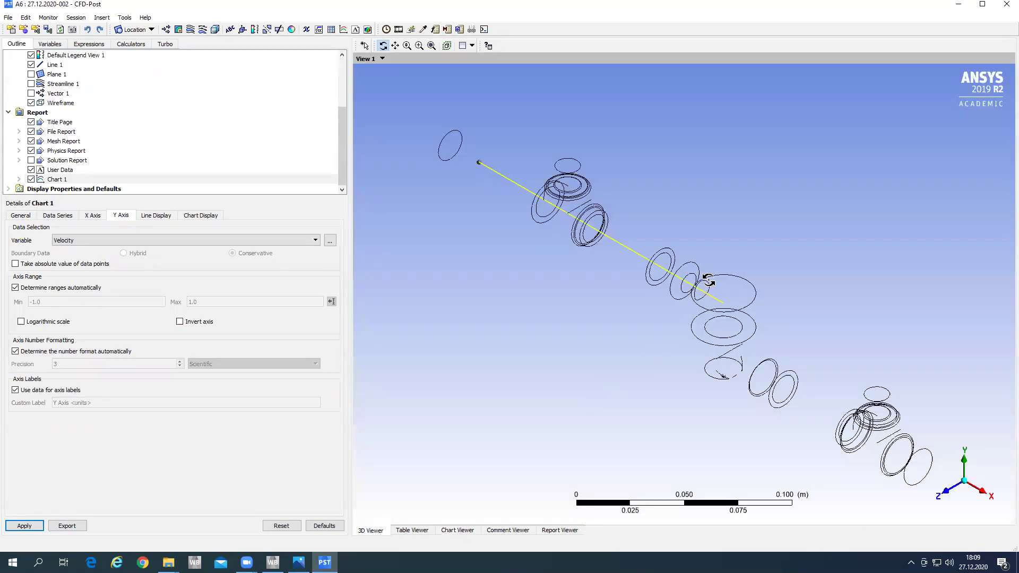
pyautogui.moveTo(668, 336); pyautogui.dragTo(709, 287)
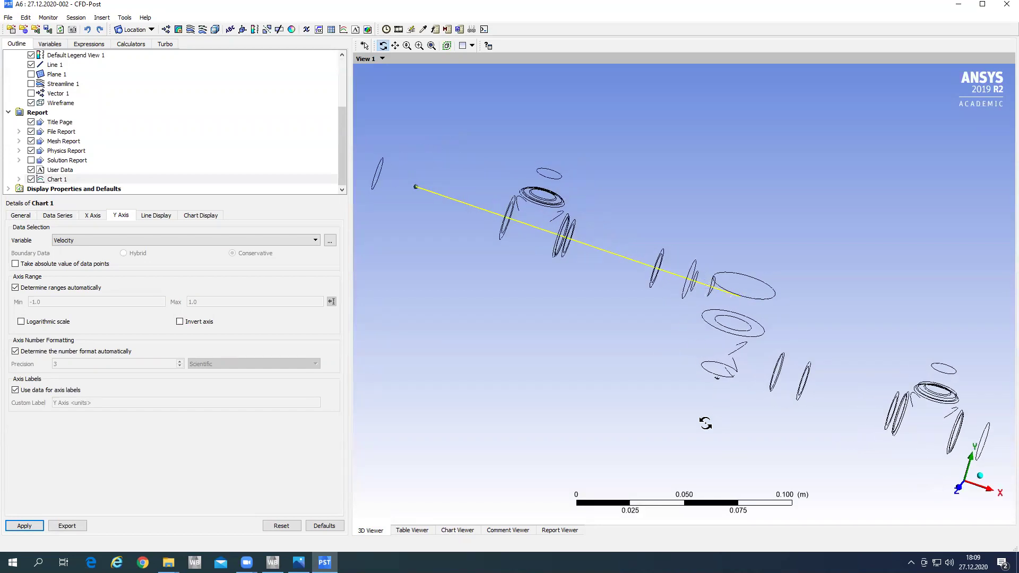
pyautogui.click(980, 476)
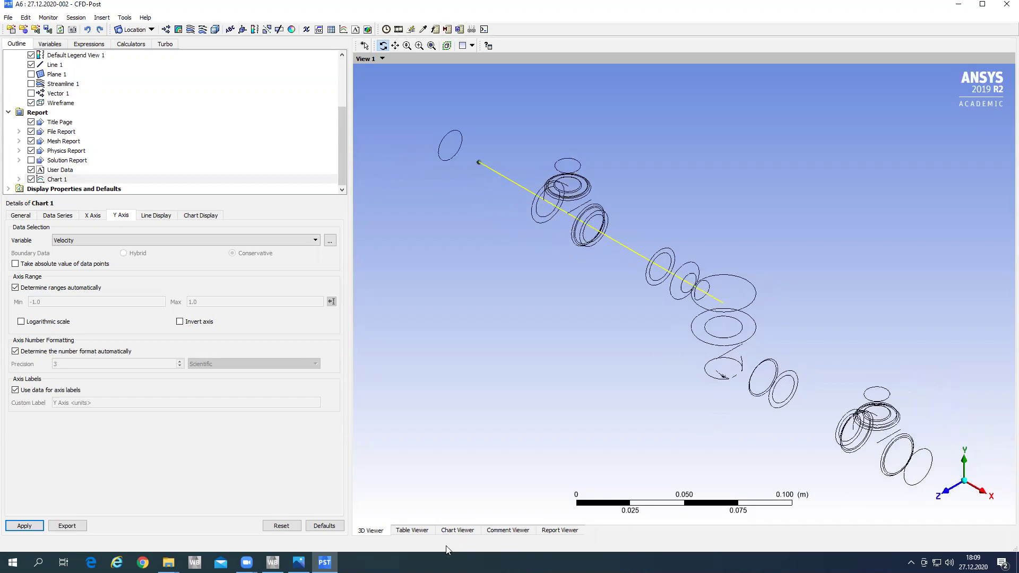
pyautogui.click(457, 531)
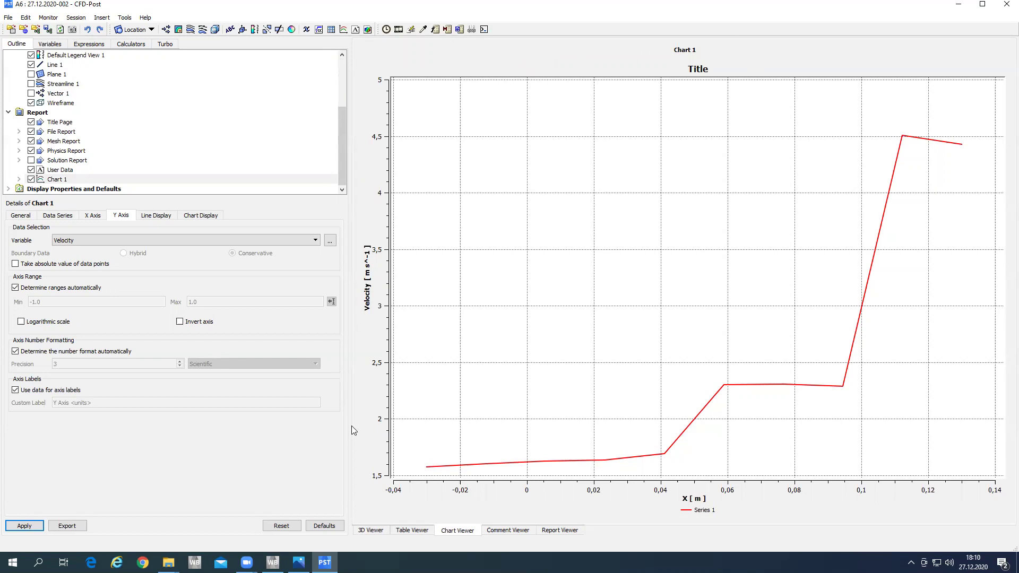
# Export the velocity chart as a CSV file named hiz-line1 into the 27.12.2020-002 folder.
pyautogui.click(67, 527)
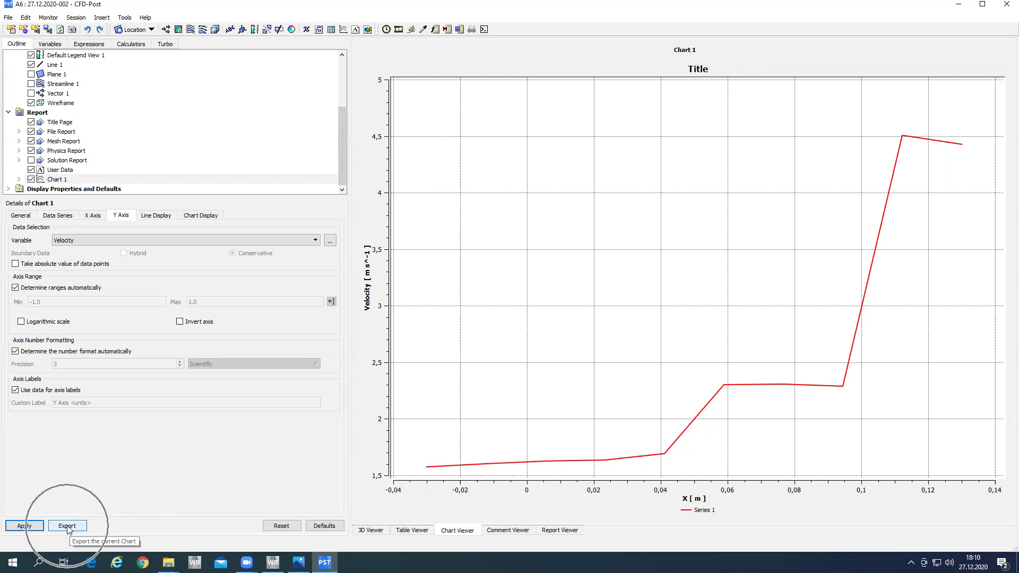
pyautogui.click(67, 527)
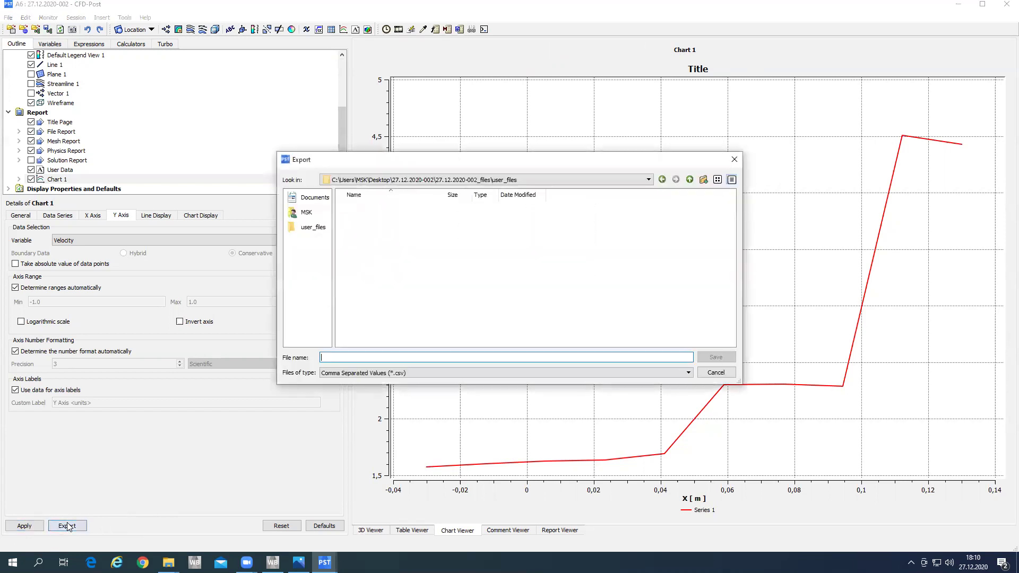
pyautogui.click(559, 181)
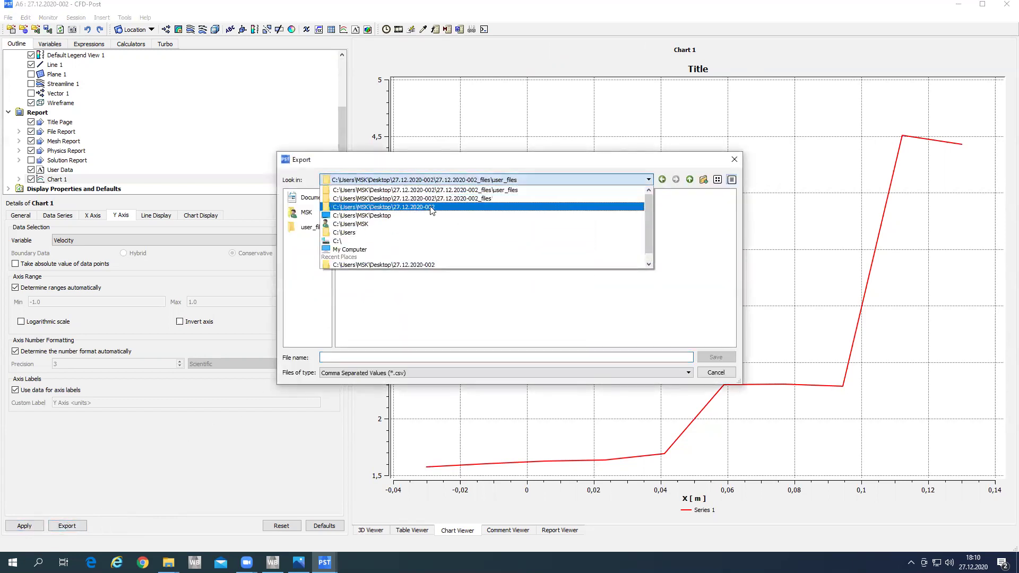
pyautogui.click(433, 208)
pyautogui.click(342, 359)
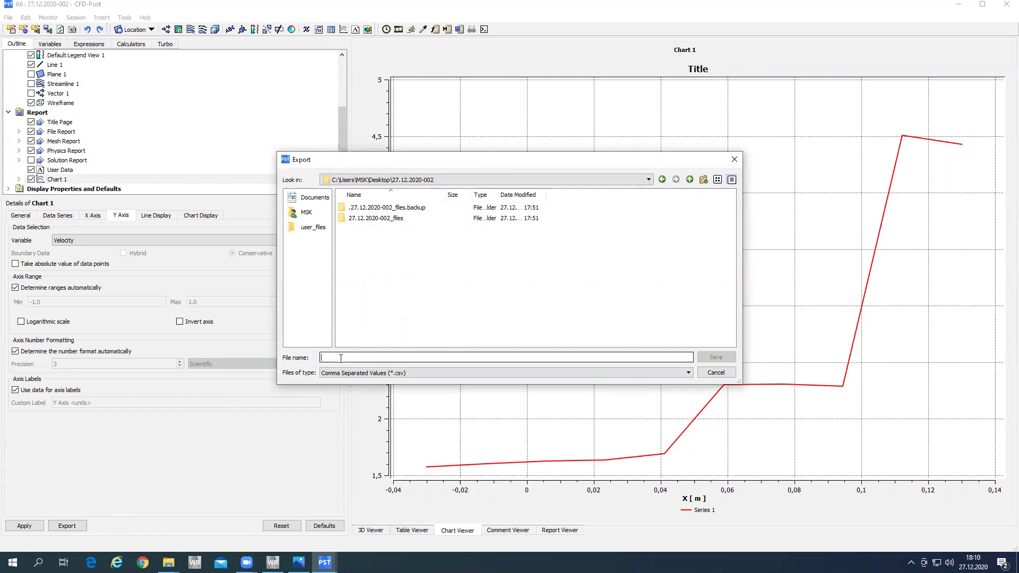
pyautogui.write('hiz-line1')
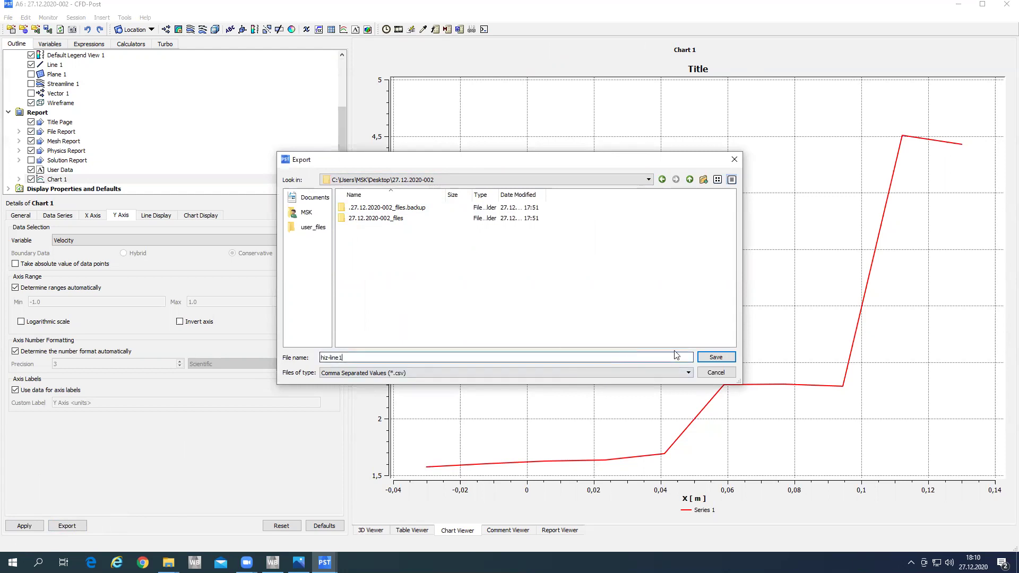
pyautogui.click(711, 358)
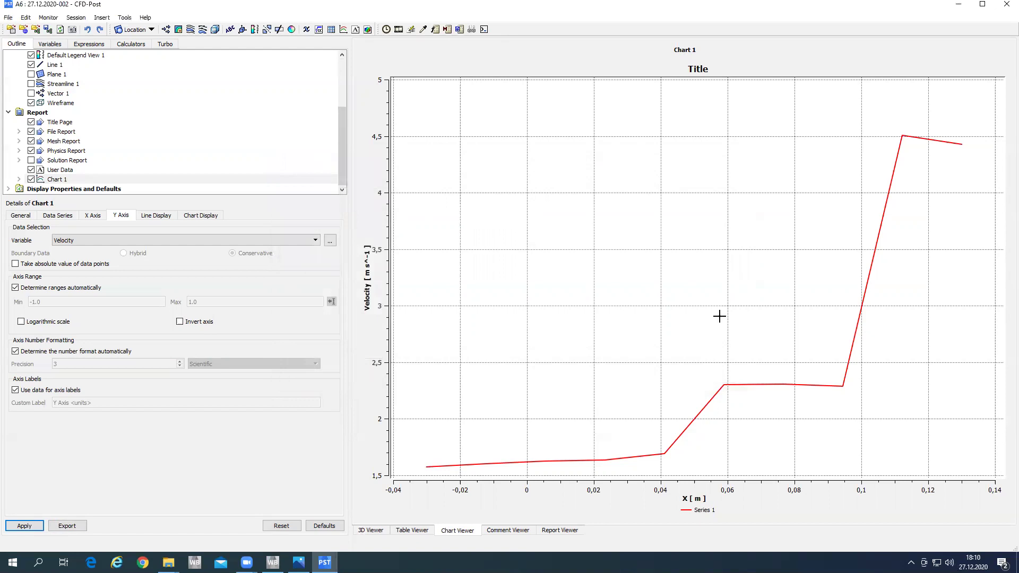
# Switch to the 27.12.2020-002 project folder in File Explorer and open the exported hiz-line1 file in Excel.
pyautogui.click(378, 531)
pyautogui.click(450, 532)
pyautogui.click(958, 6)
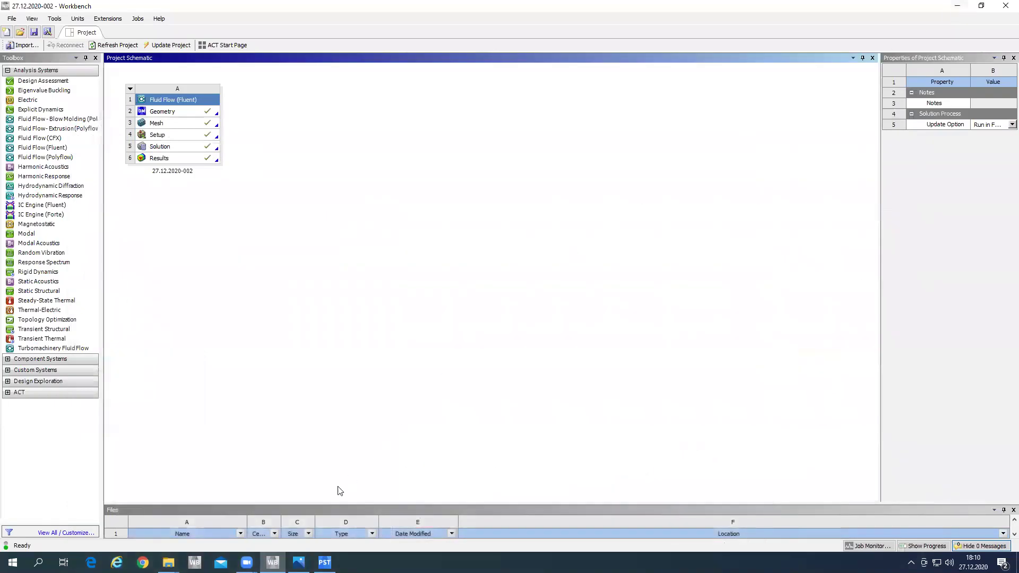
pyautogui.click(250, 514)
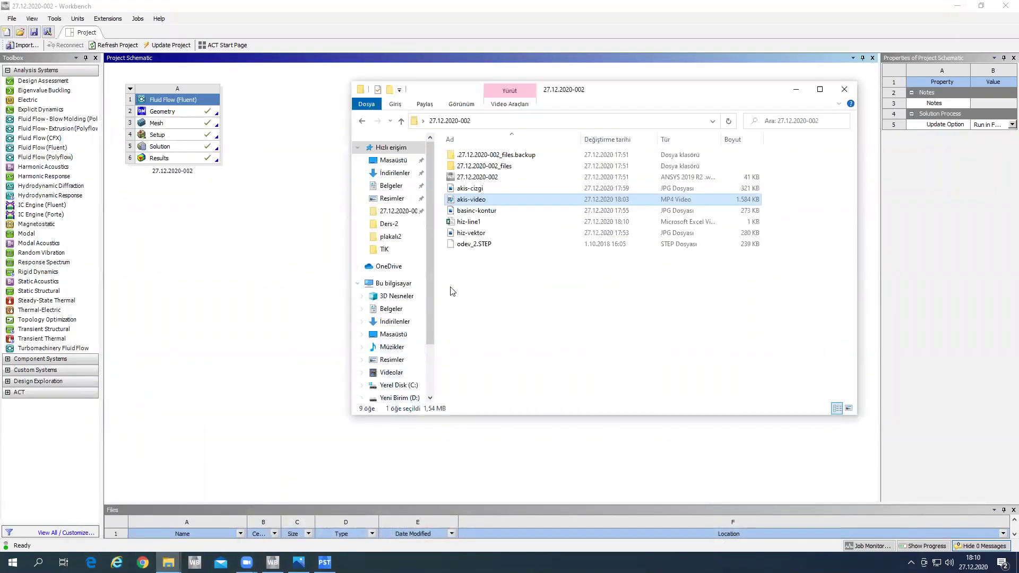
pyautogui.click(470, 223)
pyautogui.doubleClick(469, 223)
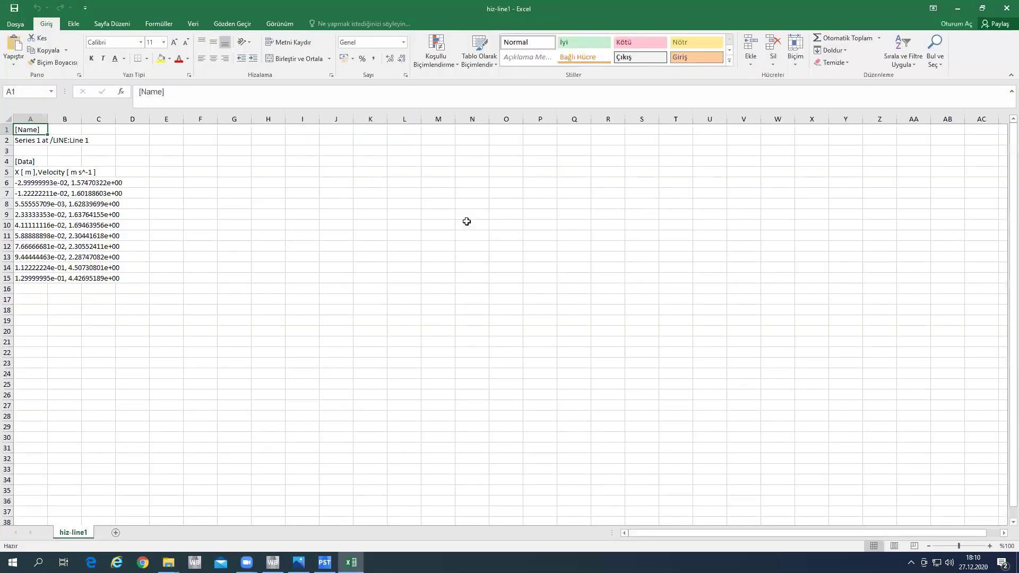
# Fit column A's width to its contents and enlarge the worksheet view to 150%.
pyautogui.doubleClick(47, 119)
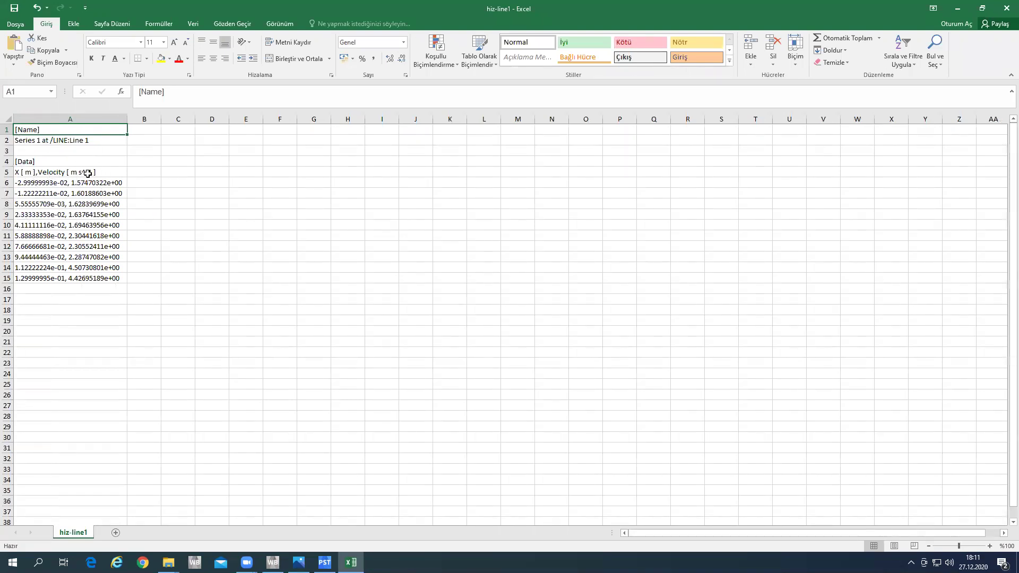
pyautogui.doubleClick(990, 546)
pyautogui.doubleClick(990, 547)
pyautogui.click(990, 546)
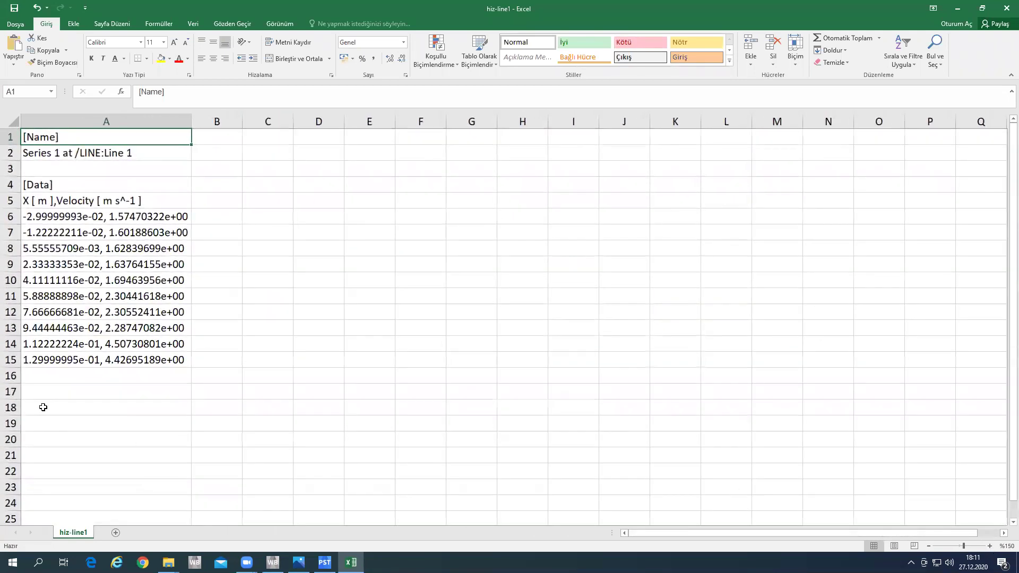
# Examine the X and velocity values in the first and last data rows, A6 and A15.
pyautogui.click(51, 216)
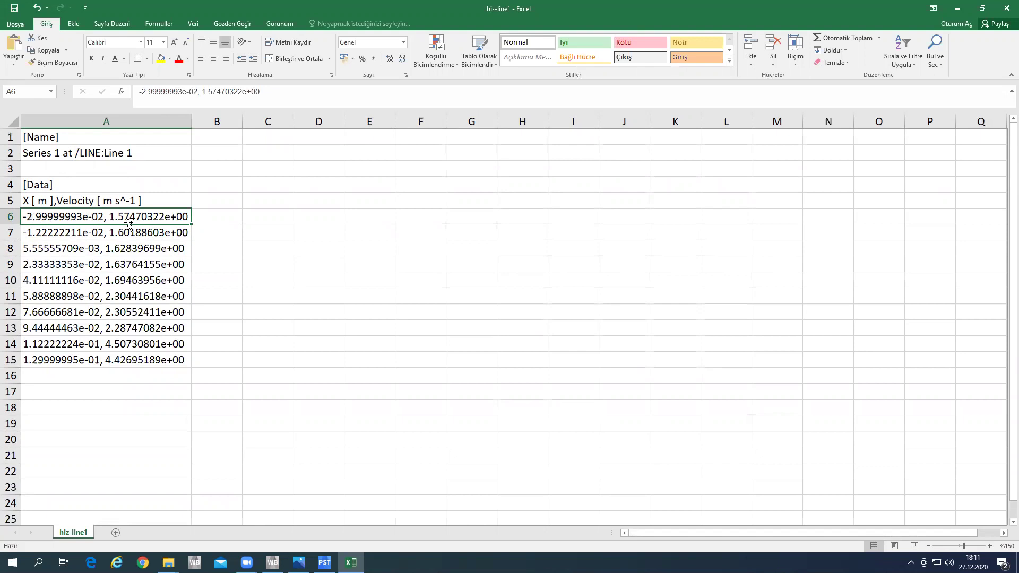
pyautogui.click(179, 217)
pyautogui.click(39, 360)
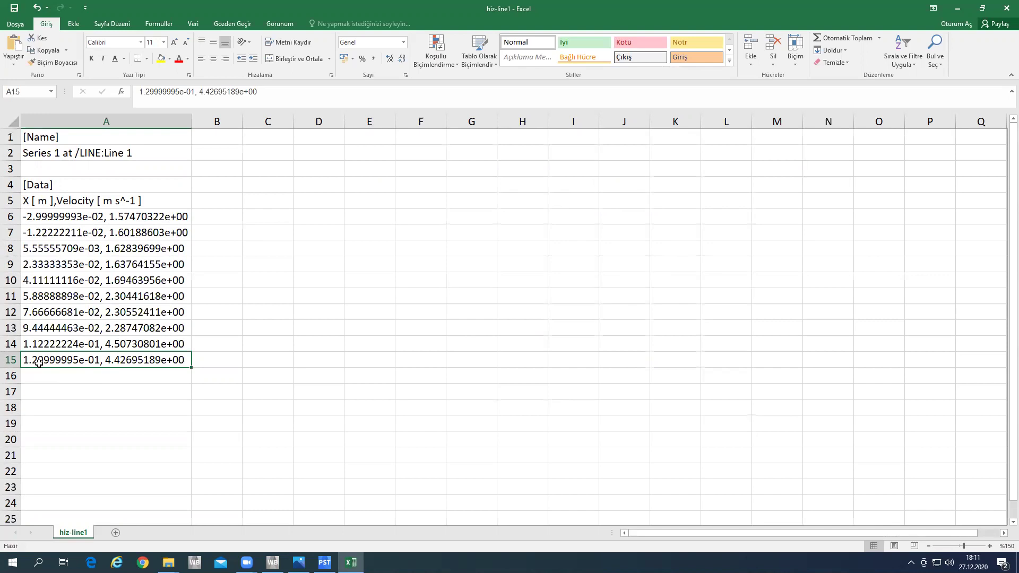
pyautogui.click(140, 361)
pyautogui.click(139, 361)
# Start Text to Columns on A6:A15 as delimited data and add the comma as a delimiter.
pyautogui.moveTo(130, 217); pyautogui.dragTo(121, 356)
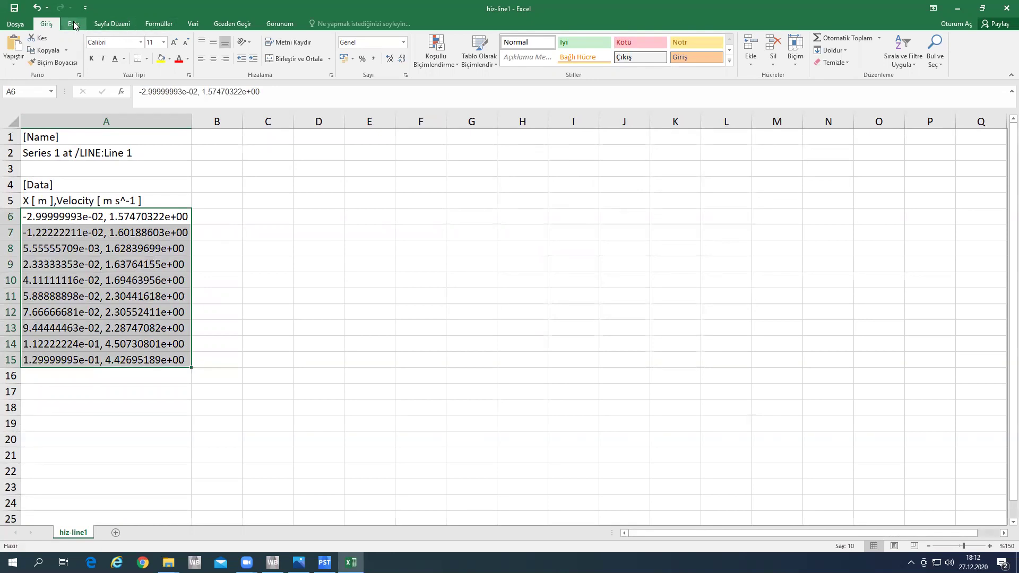
pyautogui.click(192, 24)
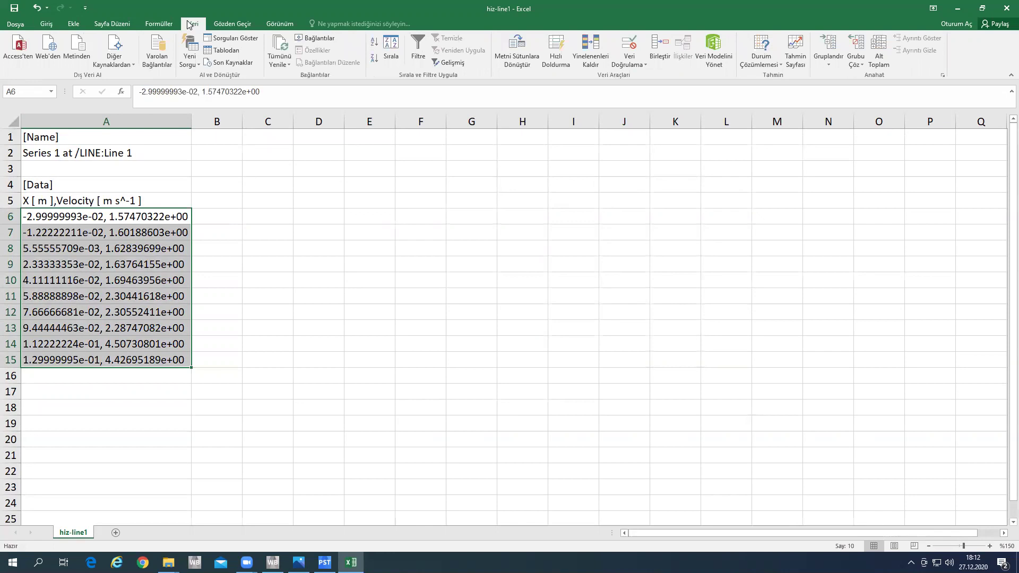
pyautogui.hotkey('ctrl', 'q')
pyautogui.click(523, 63)
pyautogui.click(519, 56)
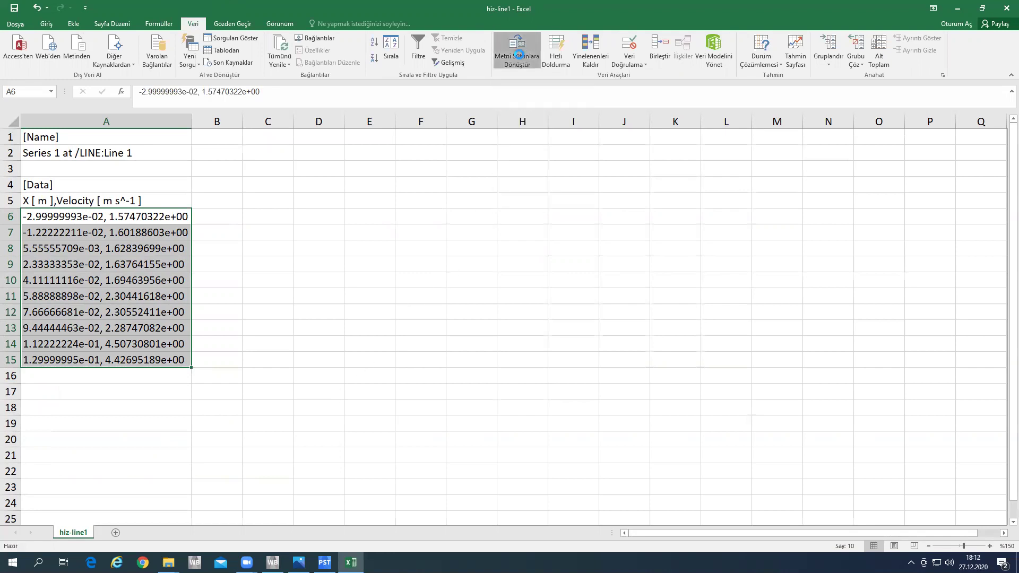
pyautogui.moveTo(499, 261); pyautogui.dragTo(499, 160)
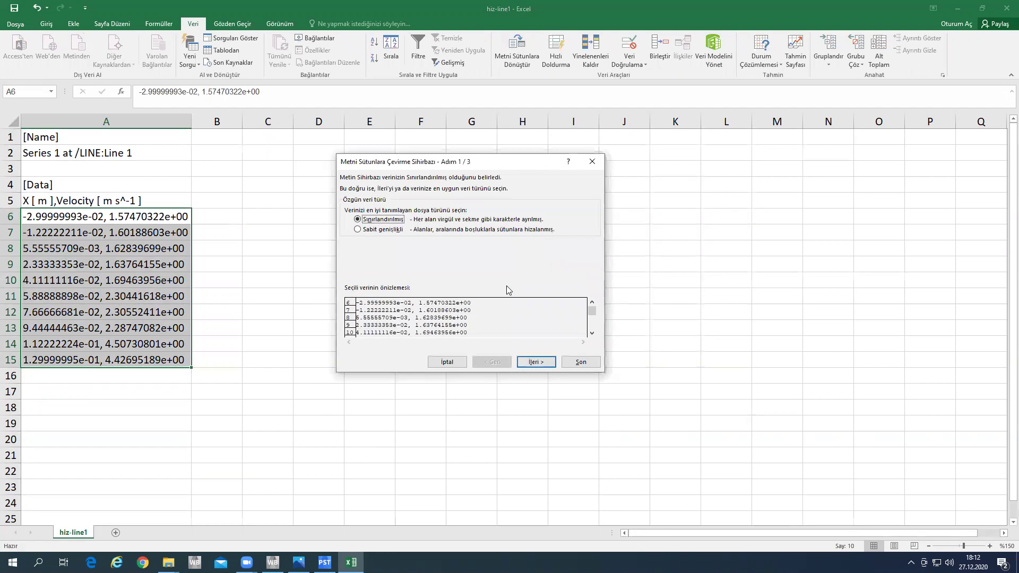
pyautogui.click(534, 363)
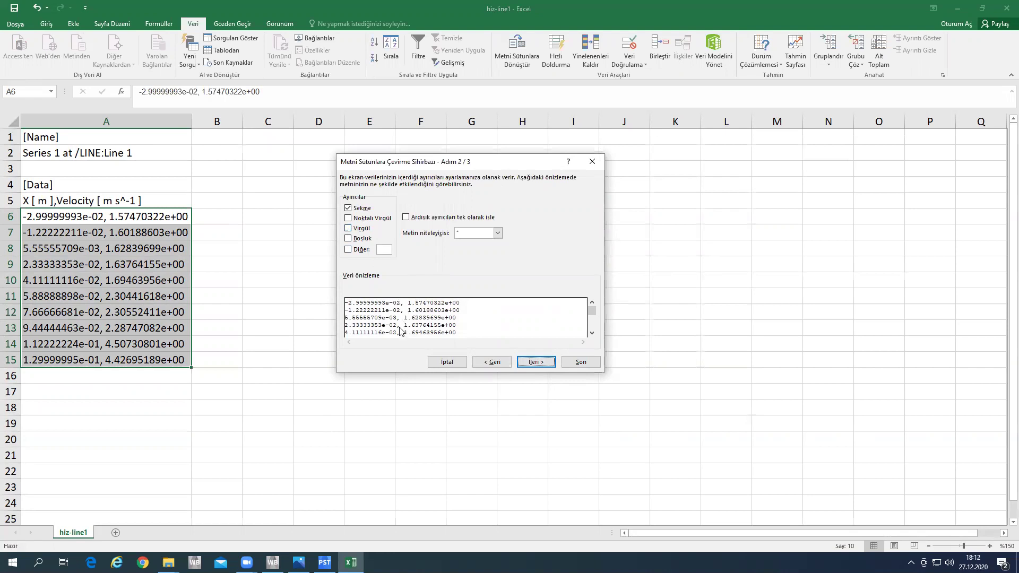
pyautogui.click(348, 228)
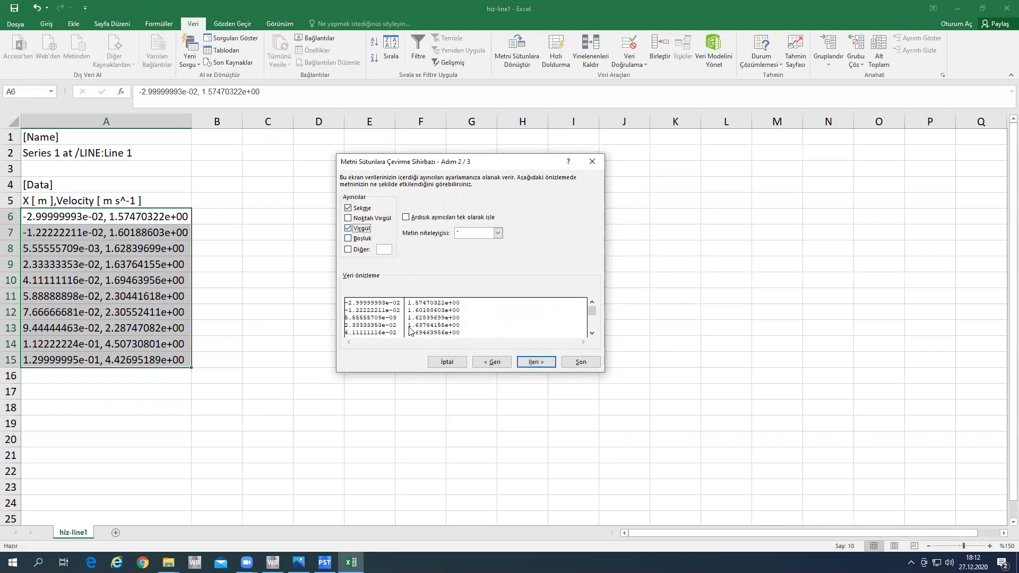
pyautogui.click(536, 362)
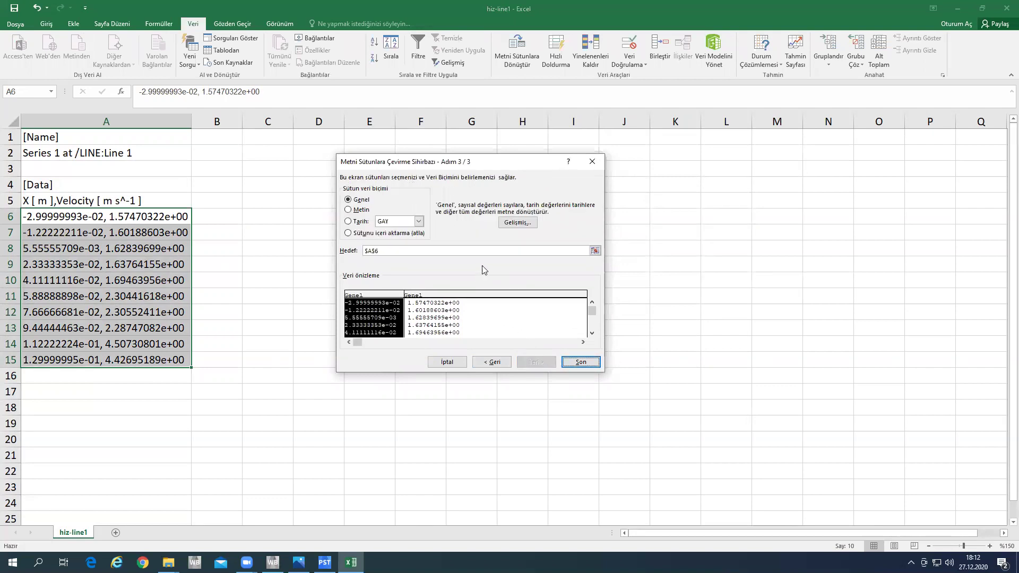
# Set the decimal separator to a period, change the thousands separator, finish the split and widen column B.
pyautogui.click(516, 224)
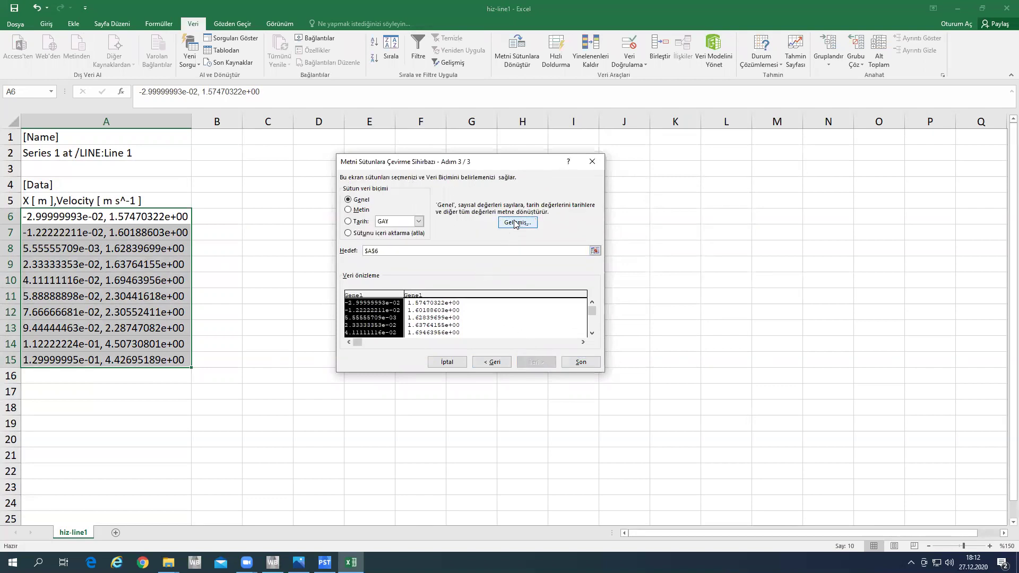
pyautogui.write('.')
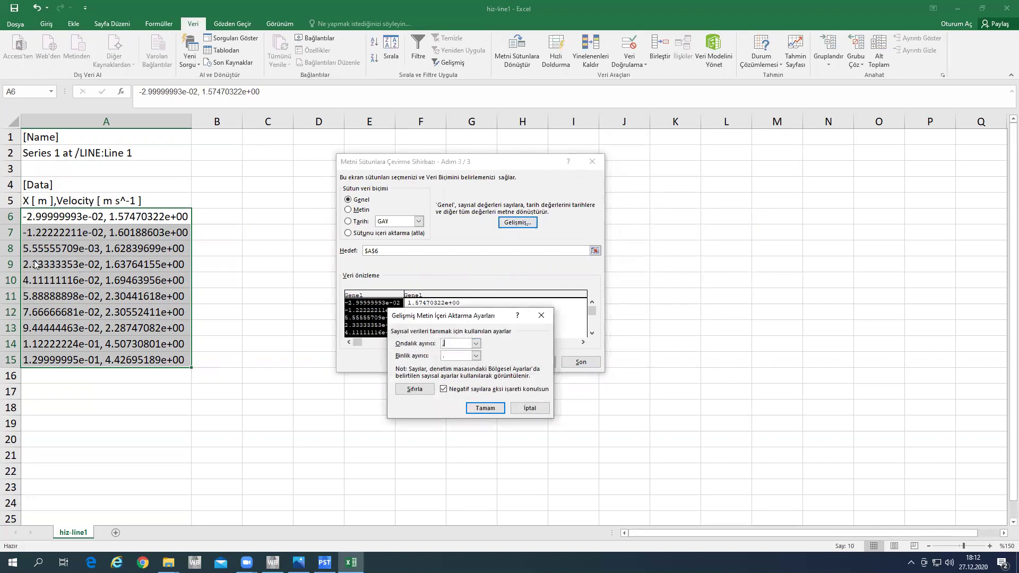
pyautogui.click(477, 356)
pyautogui.click(463, 370)
pyautogui.click(485, 408)
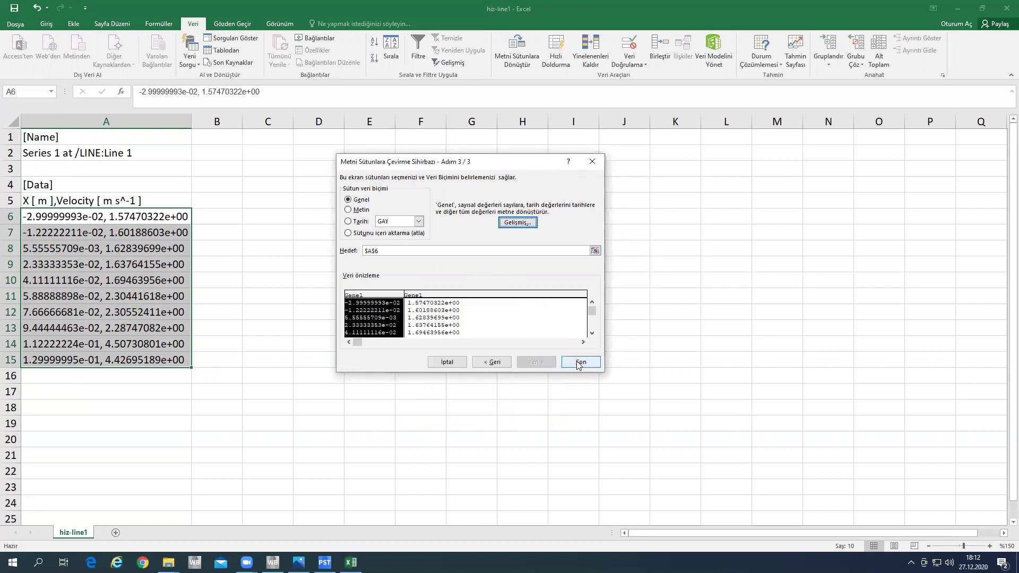
pyautogui.click(580, 362)
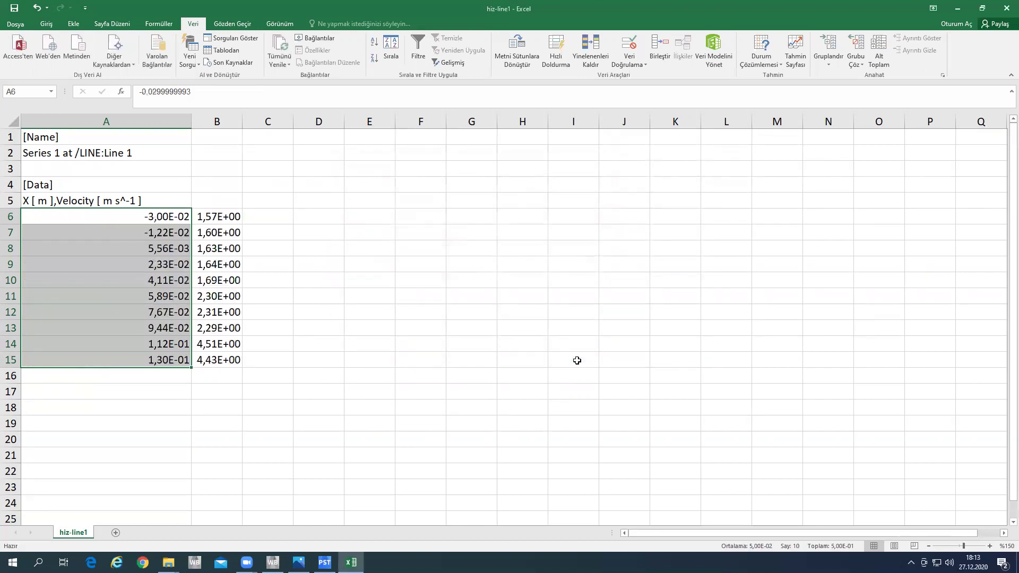
pyautogui.moveTo(241, 121); pyautogui.dragTo(292, 120)
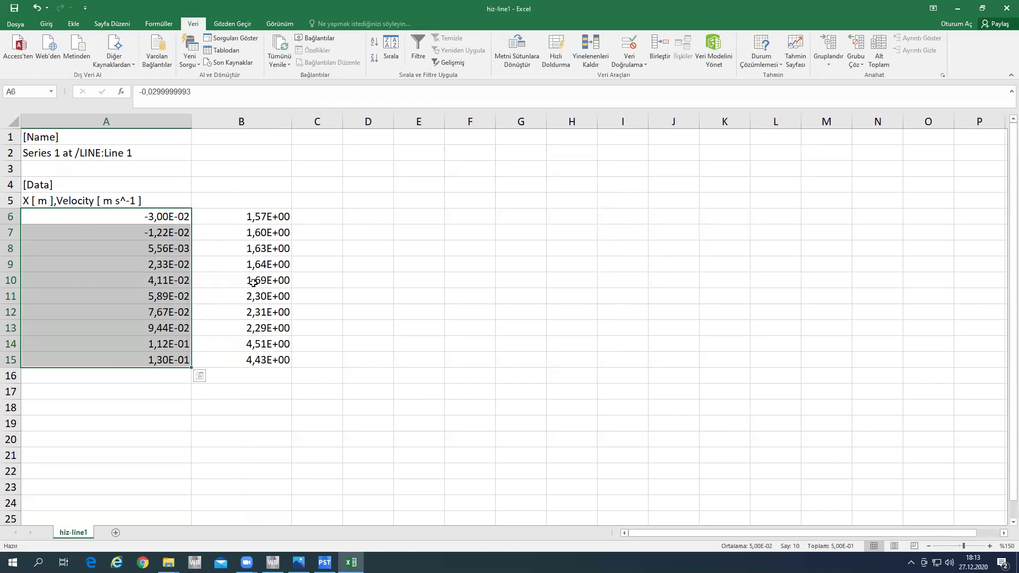
# Review the separated X and velocity values in A6:B15 and compare them with the velocity chart in CFD-Post.
pyautogui.click(182, 358)
pyautogui.click(180, 218)
pyautogui.click(167, 356)
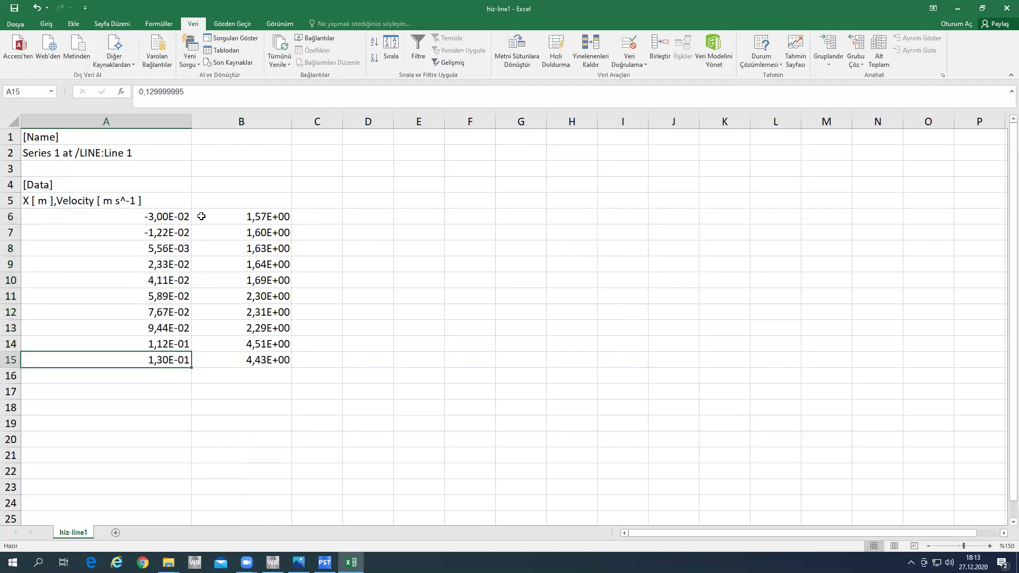
pyautogui.moveTo(202, 216); pyautogui.dragTo(205, 359)
pyautogui.moveTo(162, 218); pyautogui.dragTo(182, 360)
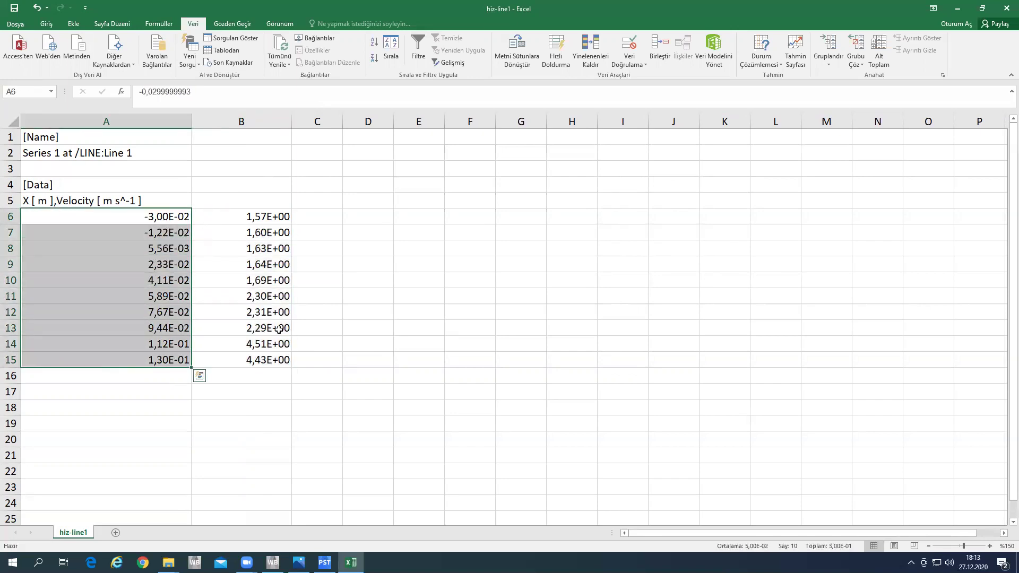
pyautogui.click(384, 292)
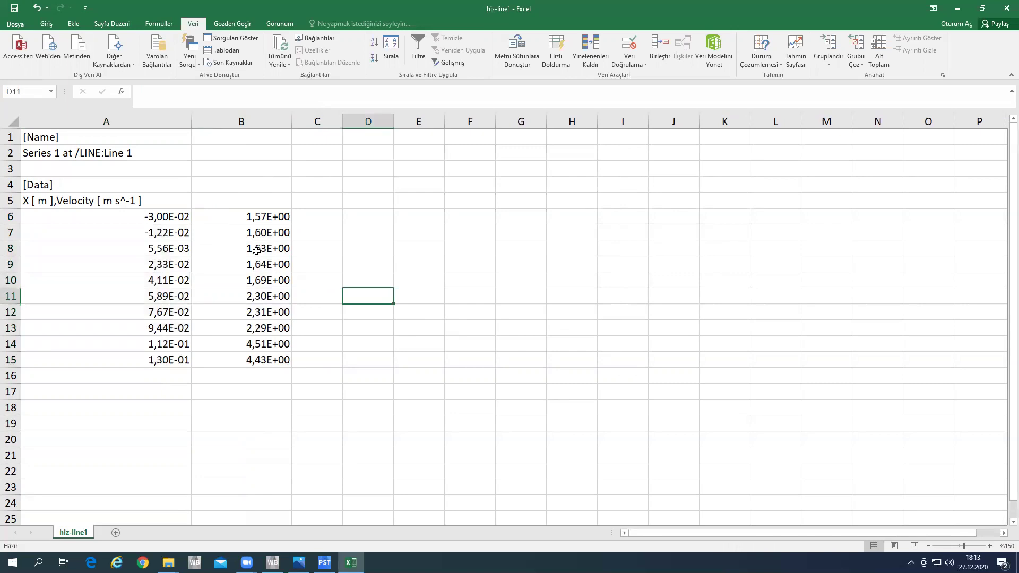
pyautogui.click(325, 562)
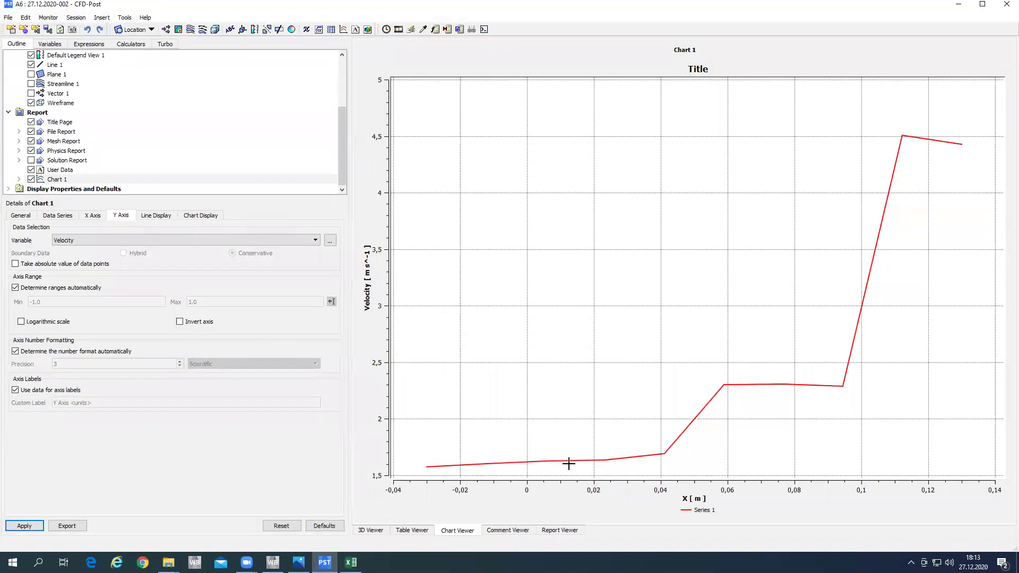
pyautogui.click(958, 5)
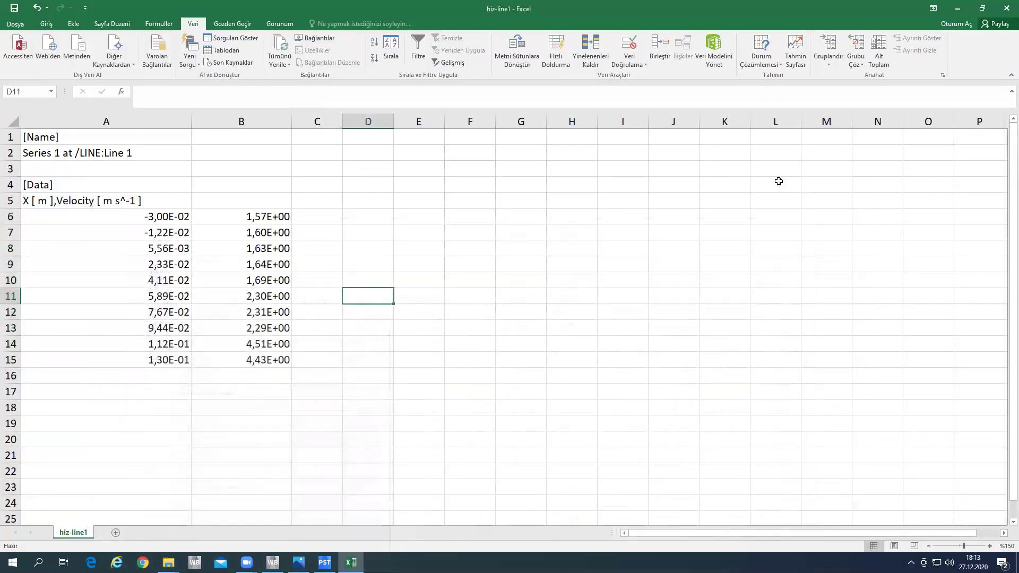
# Insert an empty scatter chart with straight lines and no markers beside the data.
pyautogui.click(71, 24)
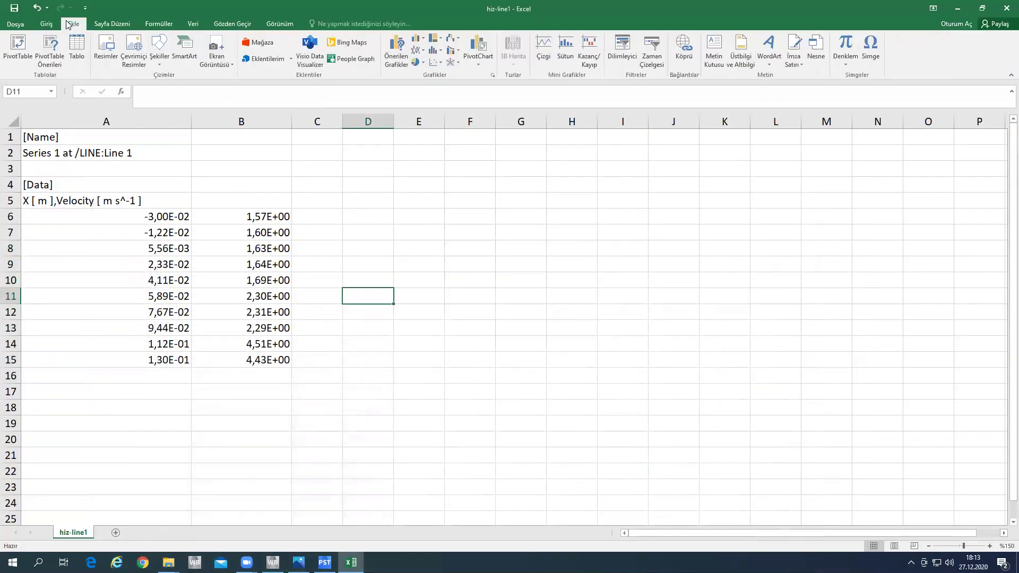
pyautogui.click(441, 63)
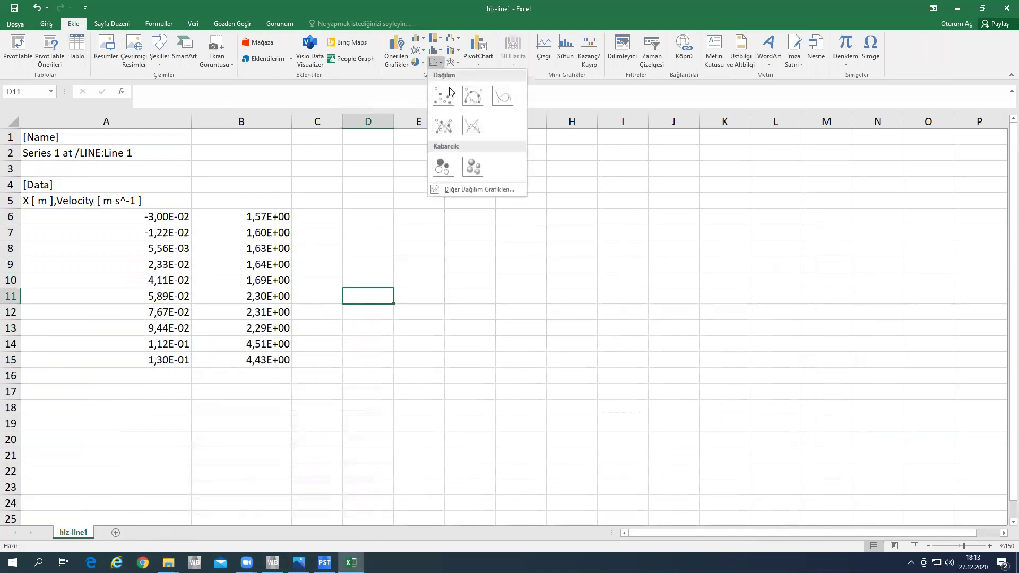
pyautogui.click(474, 131)
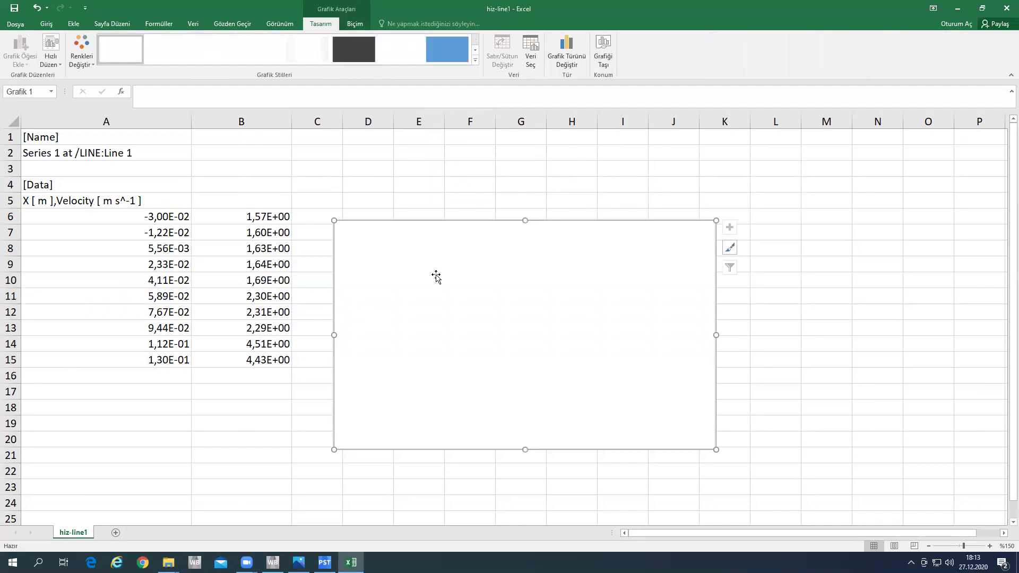
# Add a data series to the chart named line1-hizdagılımı, using A6:A15 as its X values.
pyautogui.rightClick(437, 278)
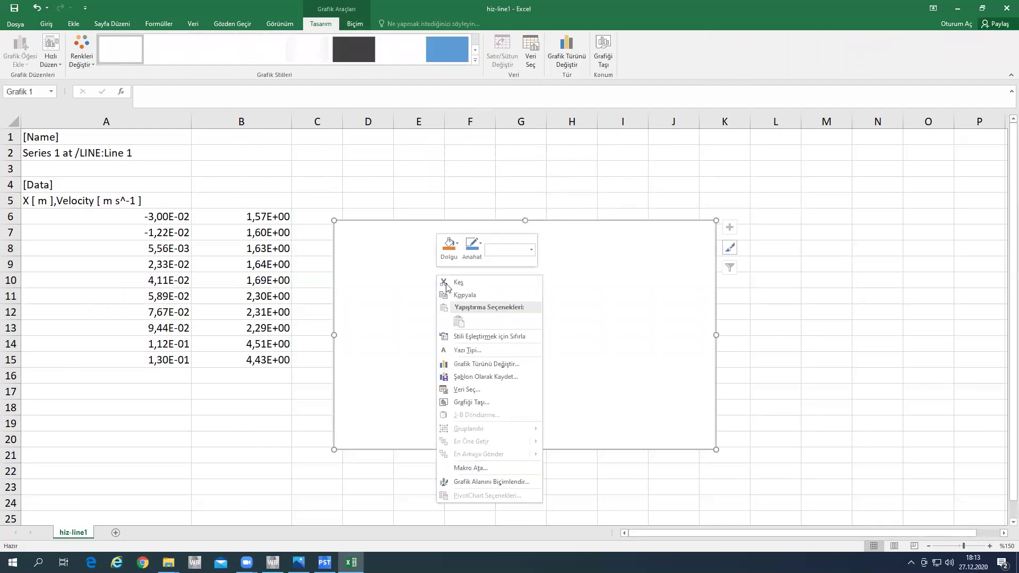
pyautogui.click(479, 390)
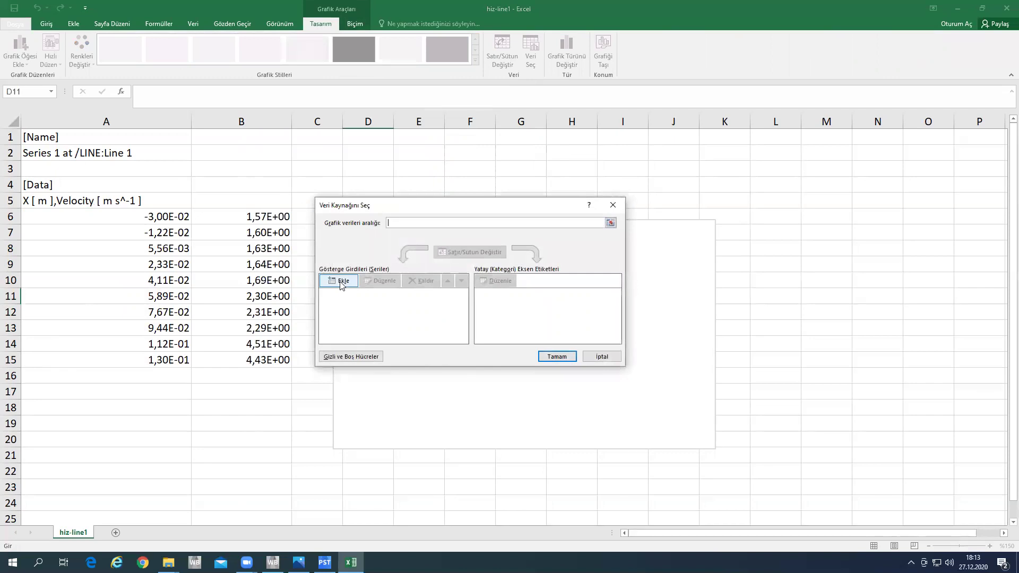
pyautogui.click(342, 283)
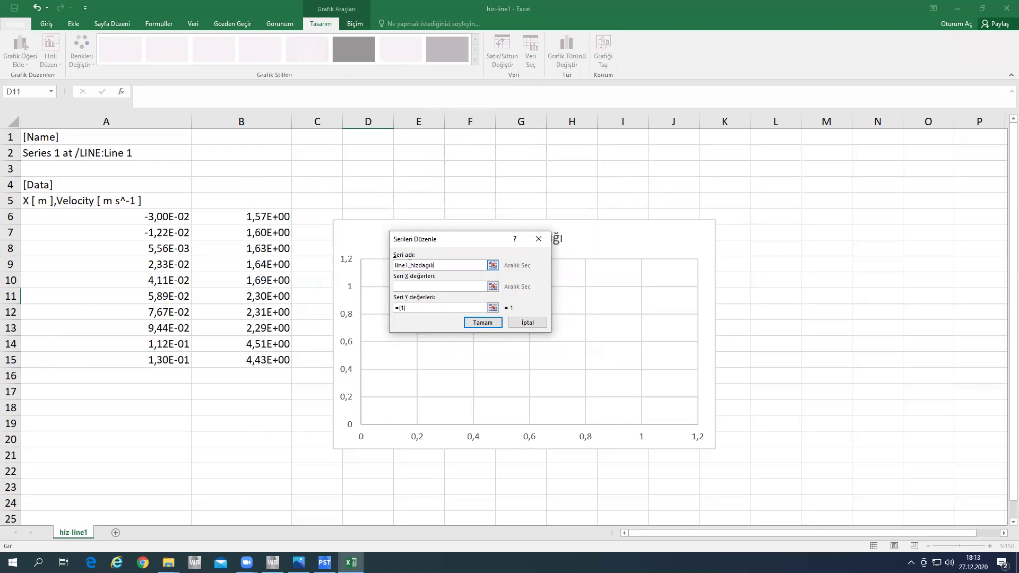
pyautogui.click(408, 285)
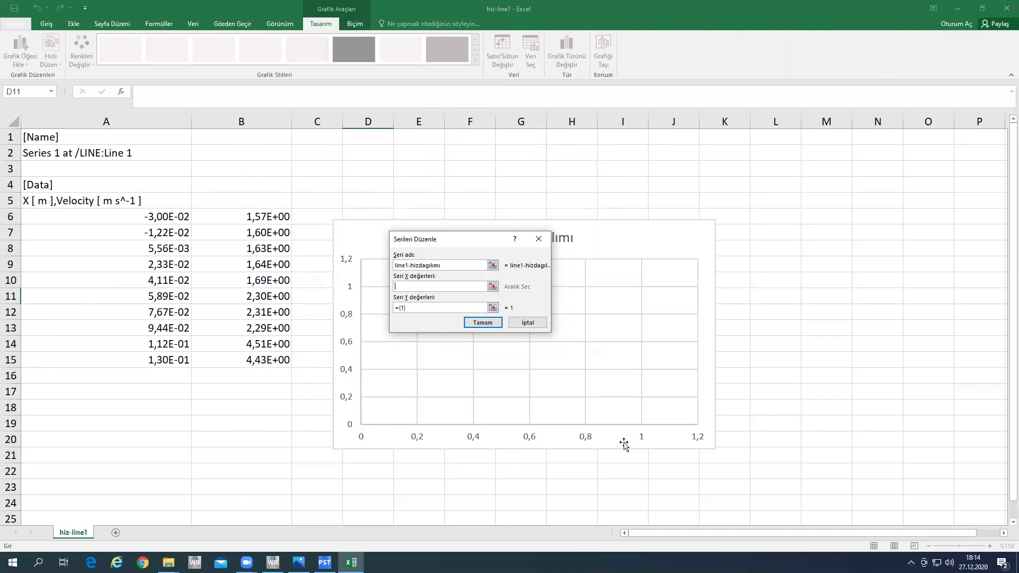
pyautogui.moveTo(169, 218); pyautogui.dragTo(163, 358)
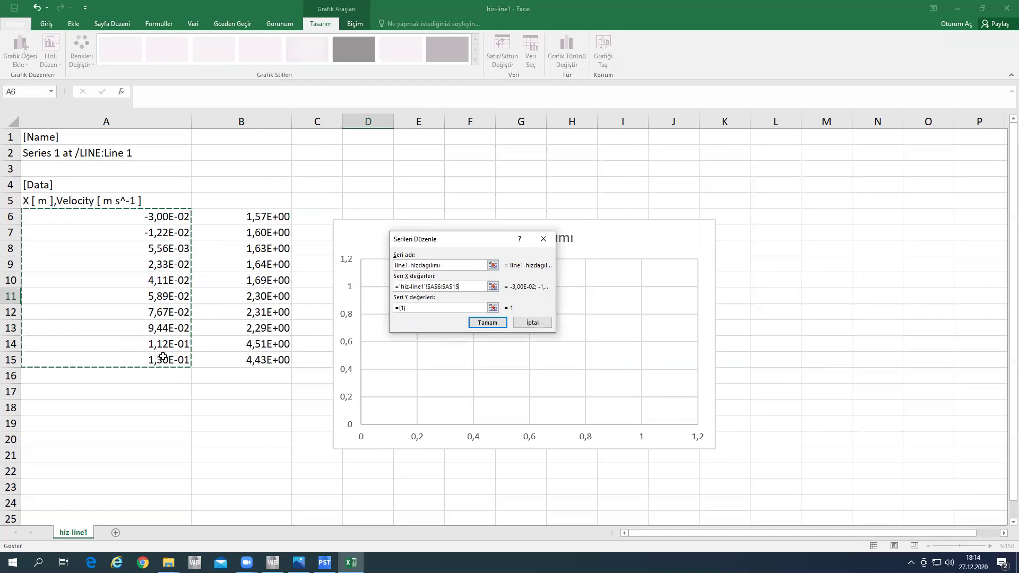
# Replace the series' default Y values with B6:B15 and apply the chart's data source.
pyautogui.click(402, 309)
pyautogui.moveTo(403, 309); pyautogui.dragTo(394, 309)
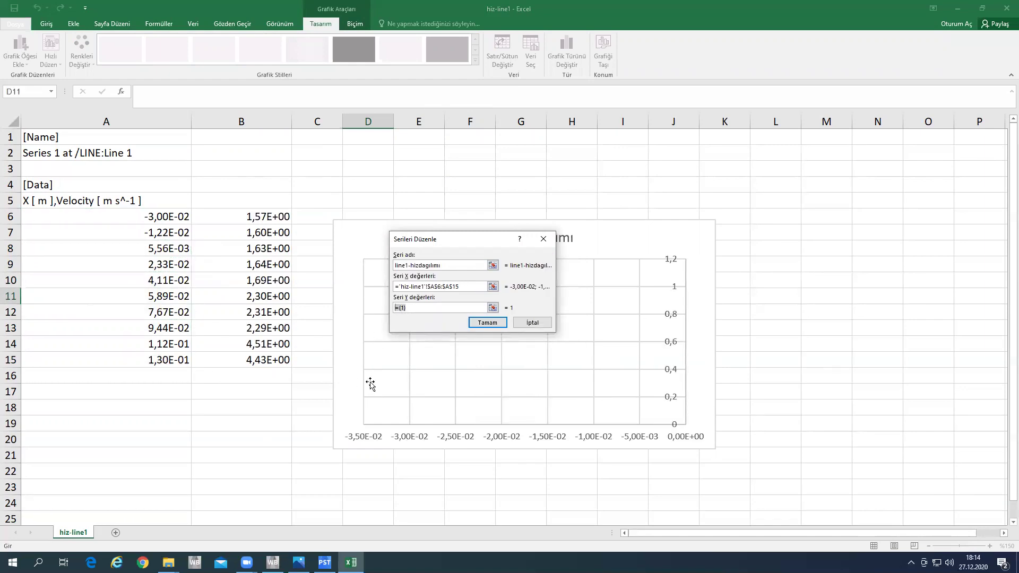
pyautogui.press('BackSpace')
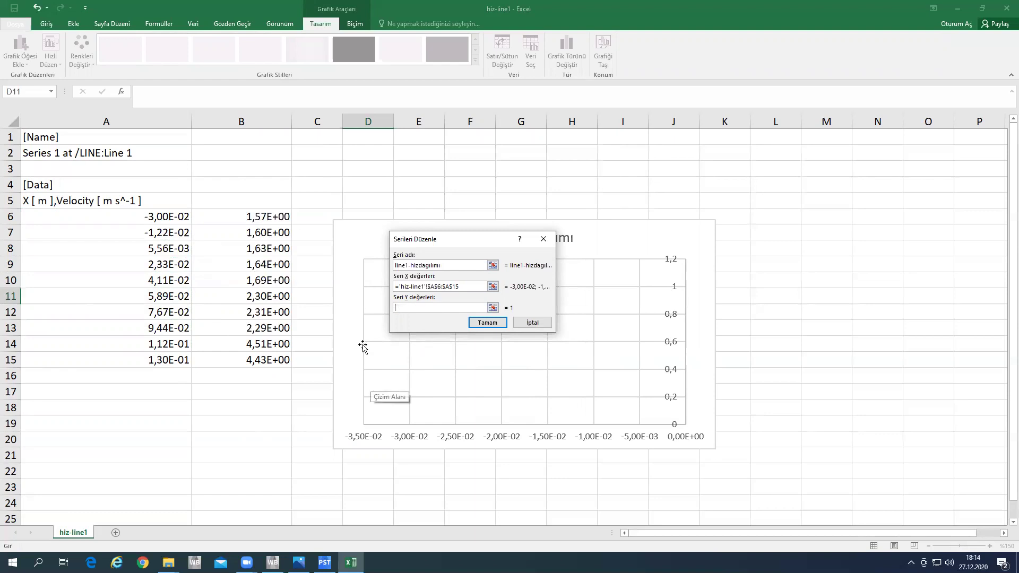
pyautogui.moveTo(270, 217); pyautogui.dragTo(263, 357)
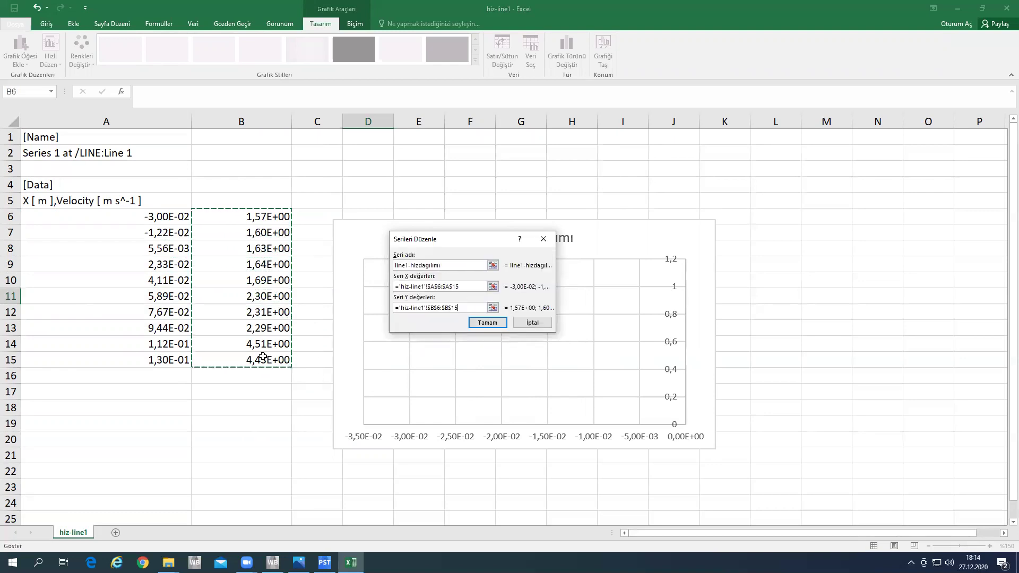
pyautogui.click(488, 323)
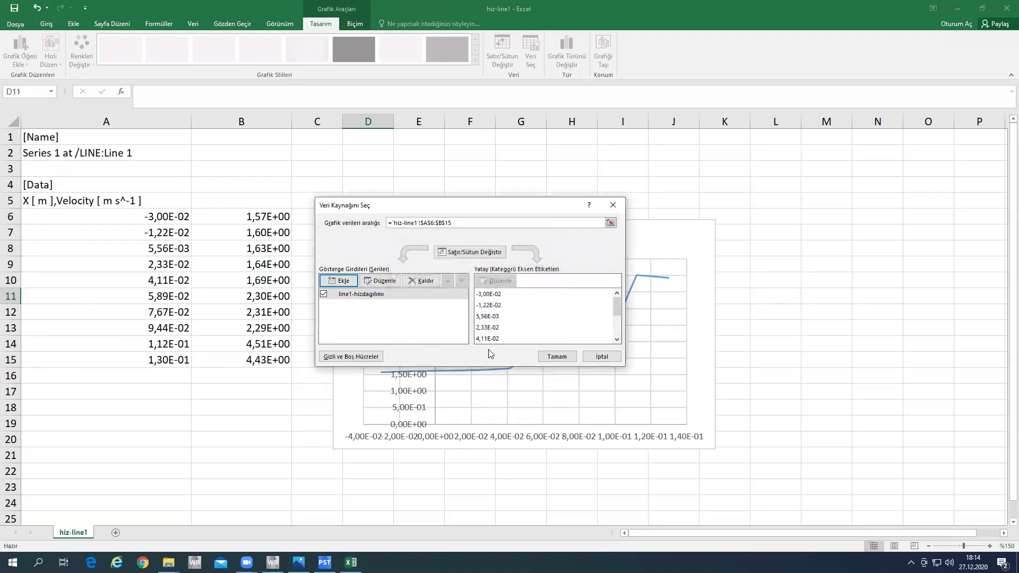
pyautogui.click(552, 361)
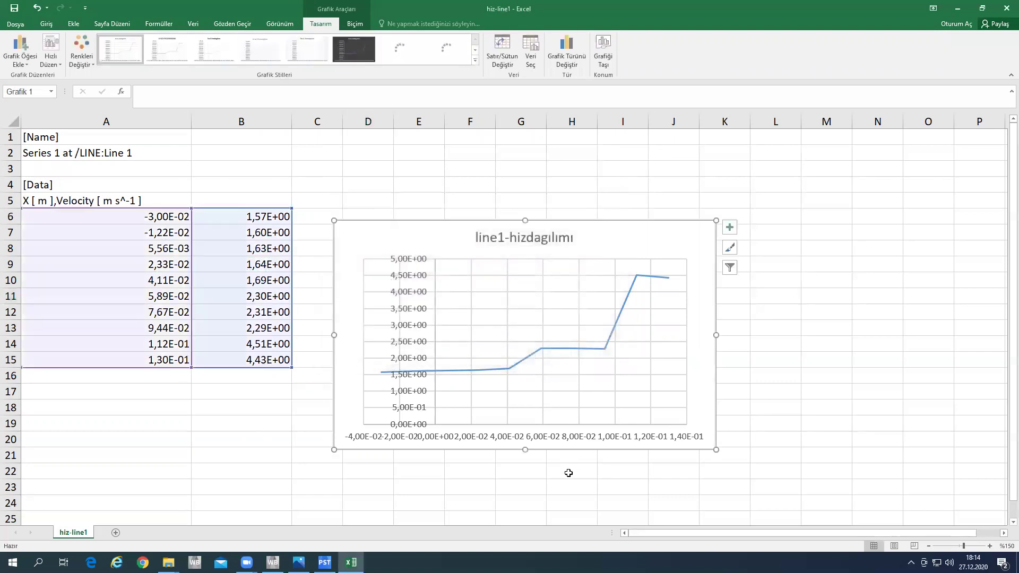
pyautogui.click(833, 421)
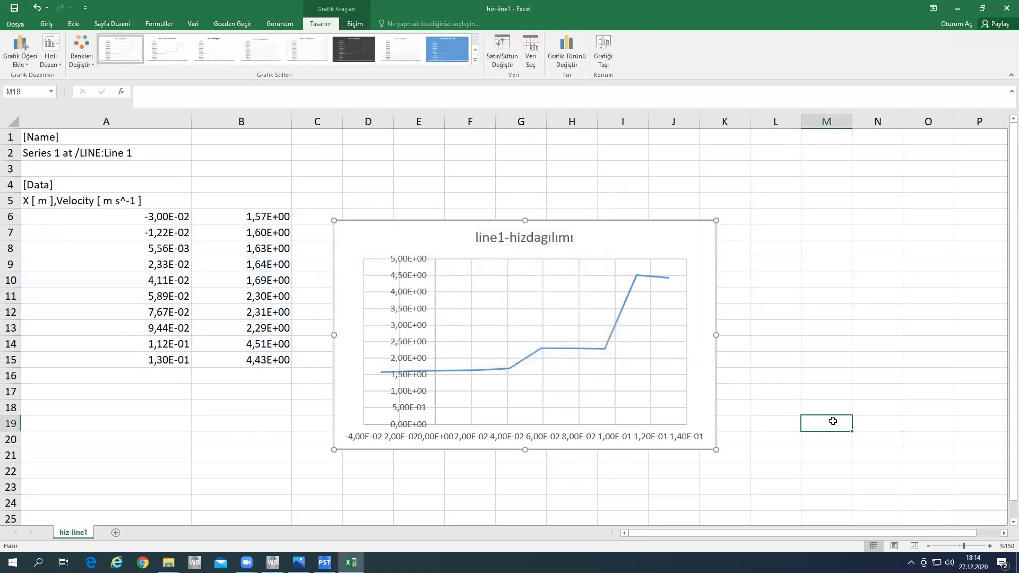
# Enlarge the scatter chart so it spans columns D to L, and compare its curve with the velocity chart in CFD-Post.
pyautogui.click(691, 236)
pyautogui.moveTo(717, 220); pyautogui.dragTo(809, 174)
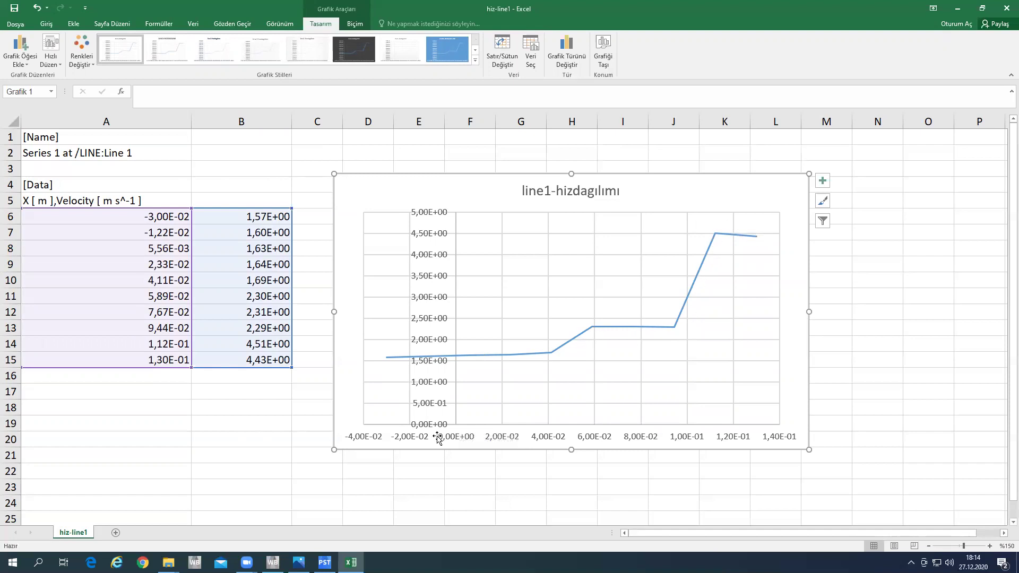
pyautogui.click(325, 562)
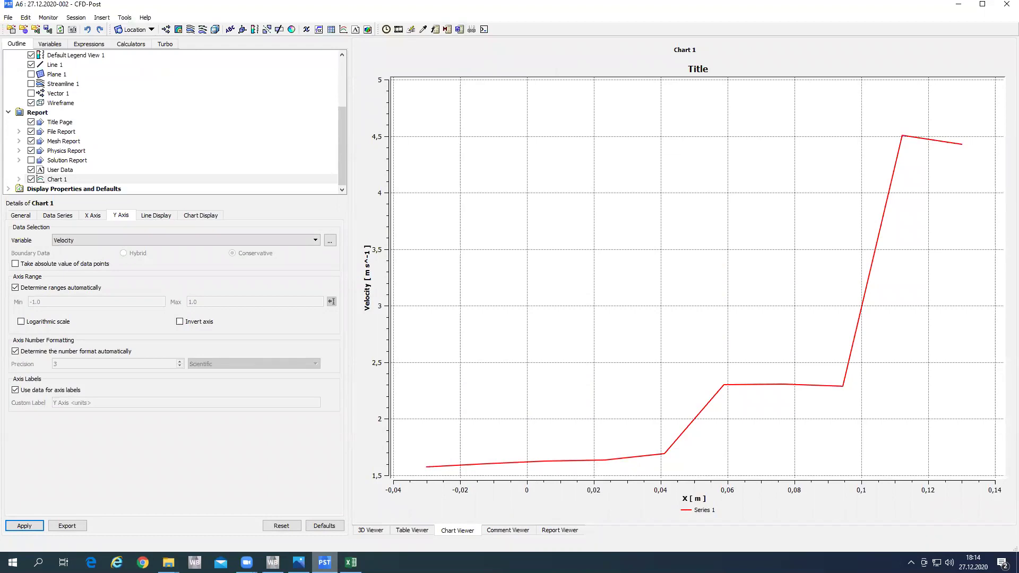
pyautogui.click(351, 562)
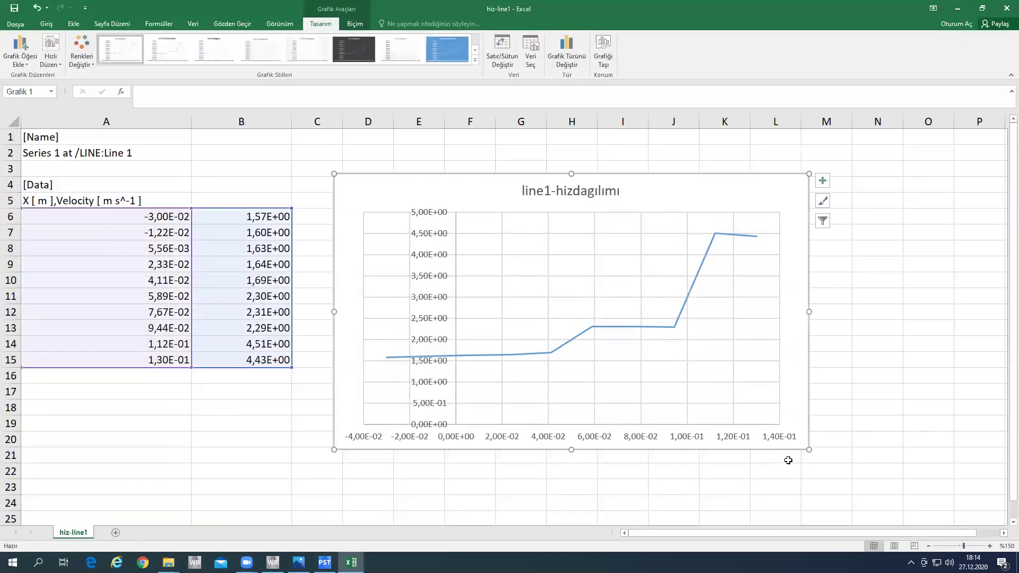
pyautogui.click(839, 459)
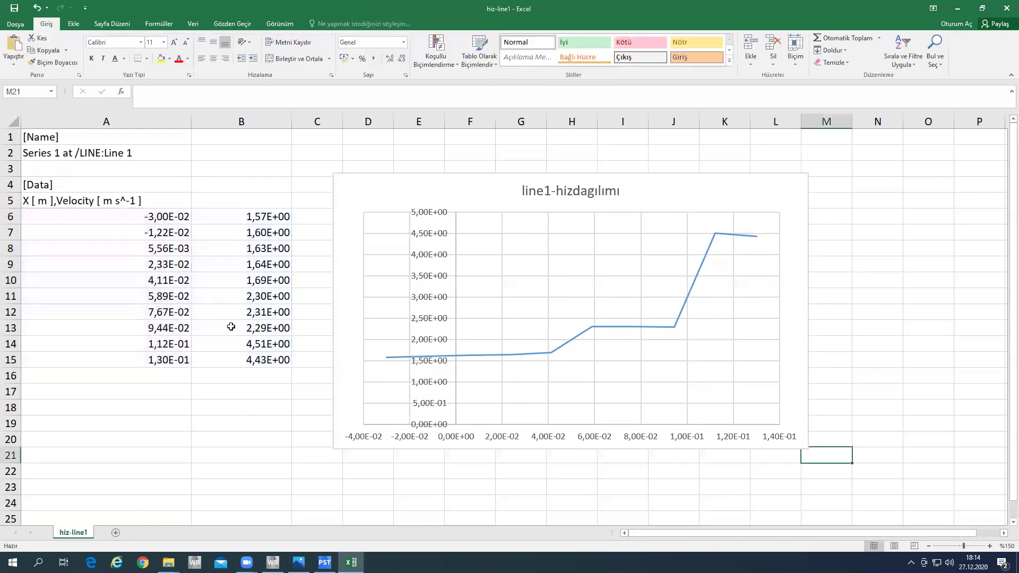
# Close the hiz-line1 workbook without saving its changes and return to the Workbench project.
pyautogui.click(1003, 10)
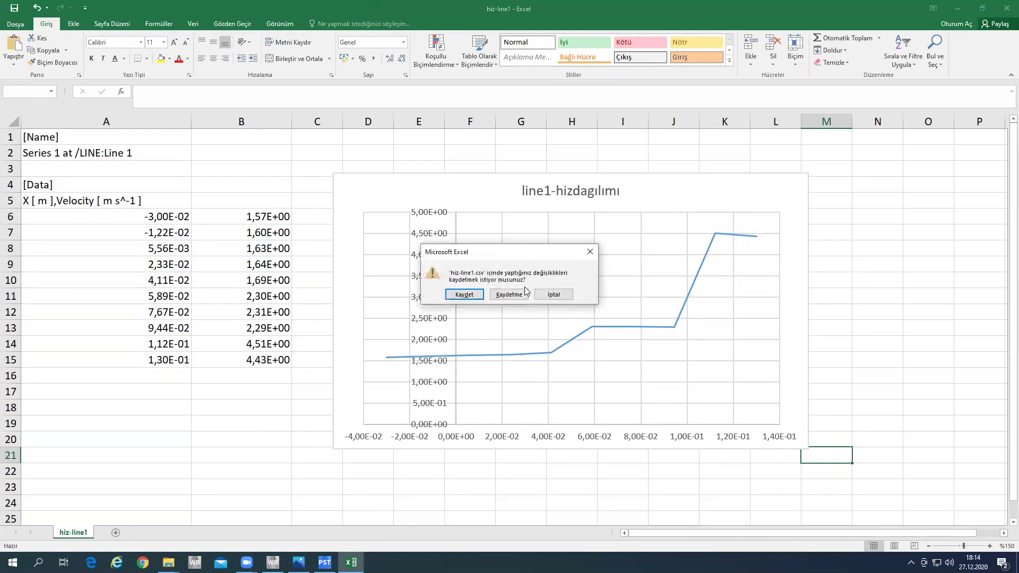
pyautogui.click(508, 294)
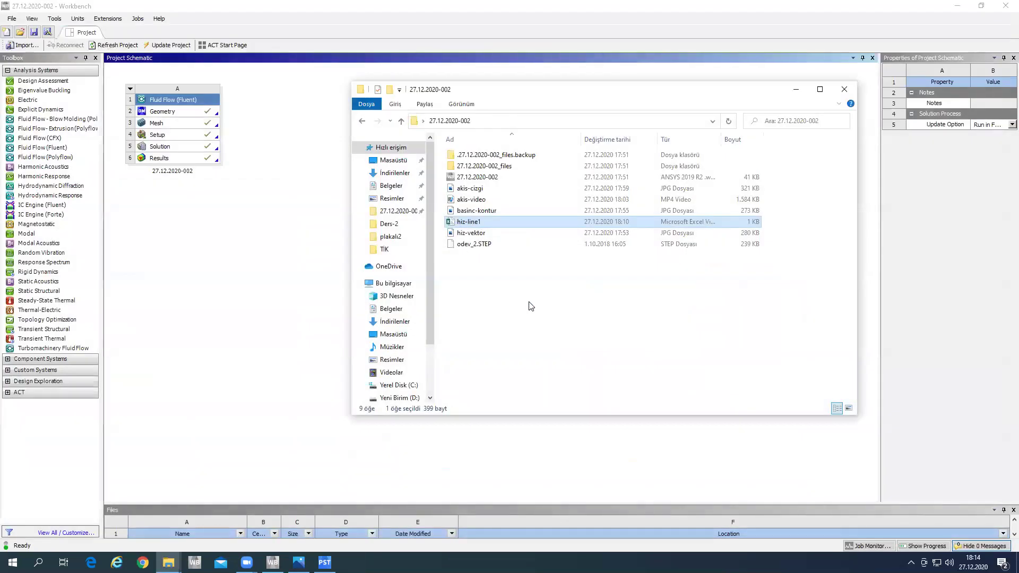
pyautogui.click(535, 312)
pyautogui.click(278, 361)
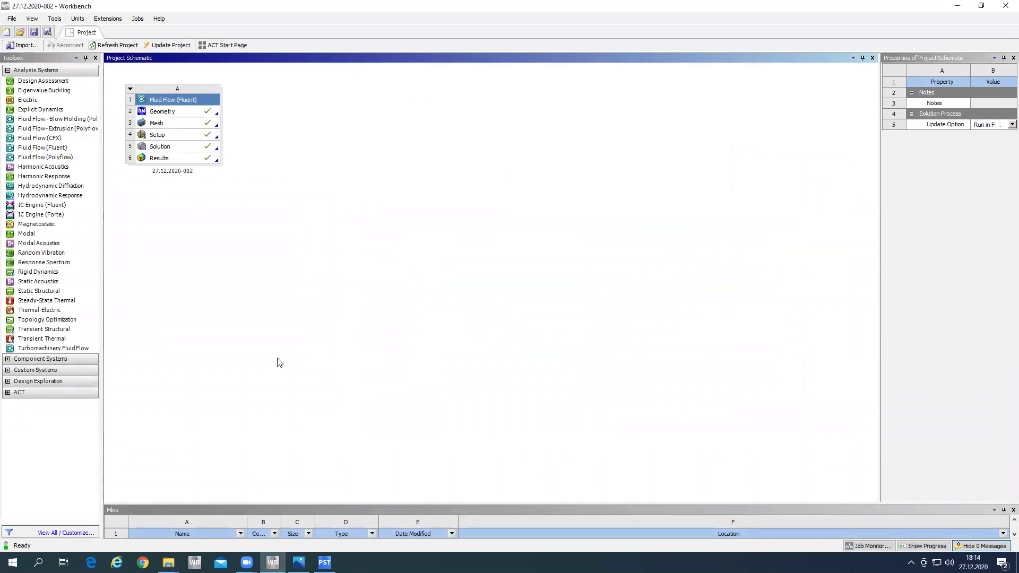
# In CFD-Post's 3D view, deselect Chart 1 in the report and hide Line 1, and close CFD-Post.
pyautogui.click(325, 562)
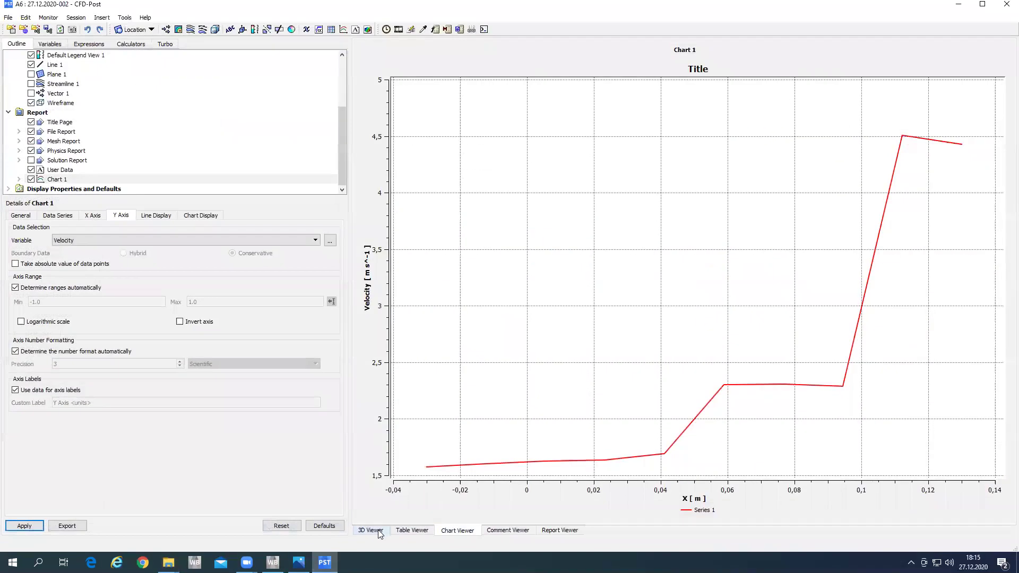
pyautogui.click(370, 530)
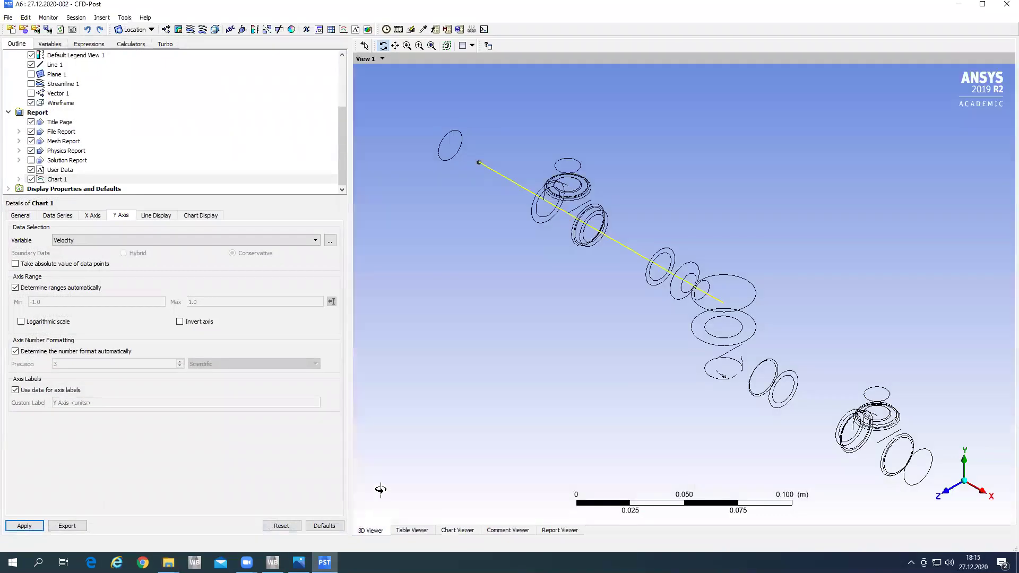
pyautogui.click(30, 180)
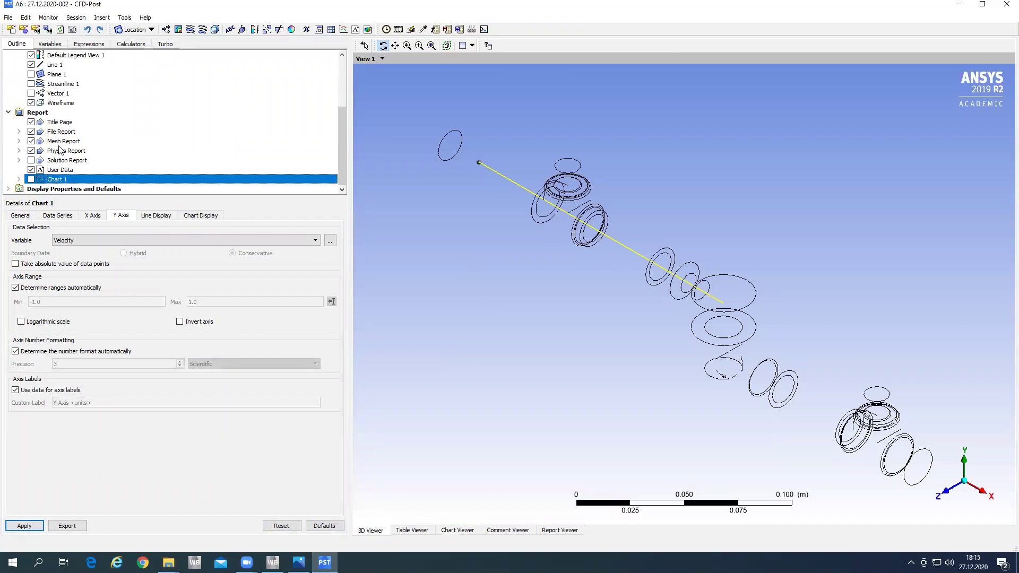
pyautogui.scroll(2, 59, 148)
pyautogui.click(31, 122)
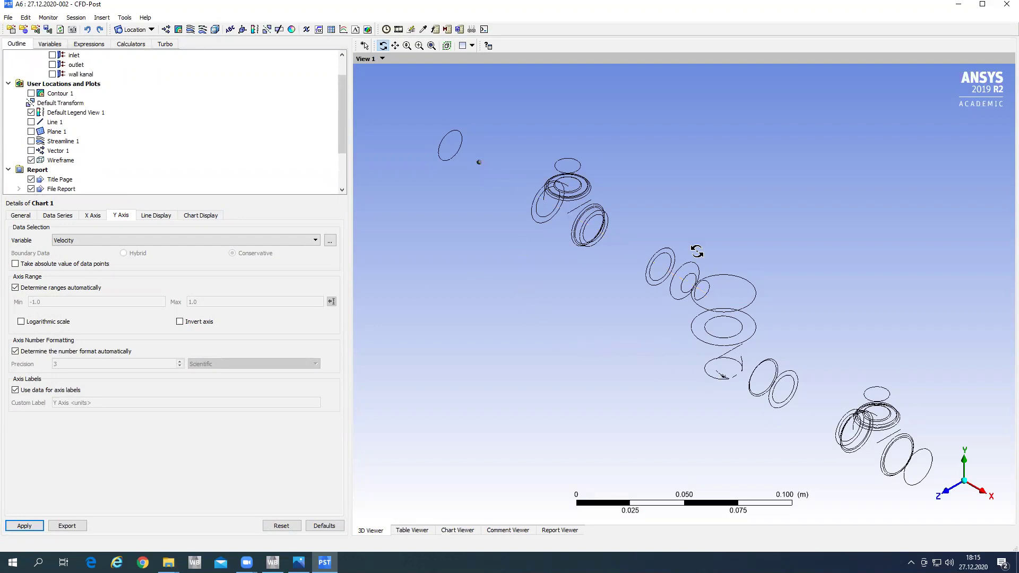
pyautogui.click(1005, 6)
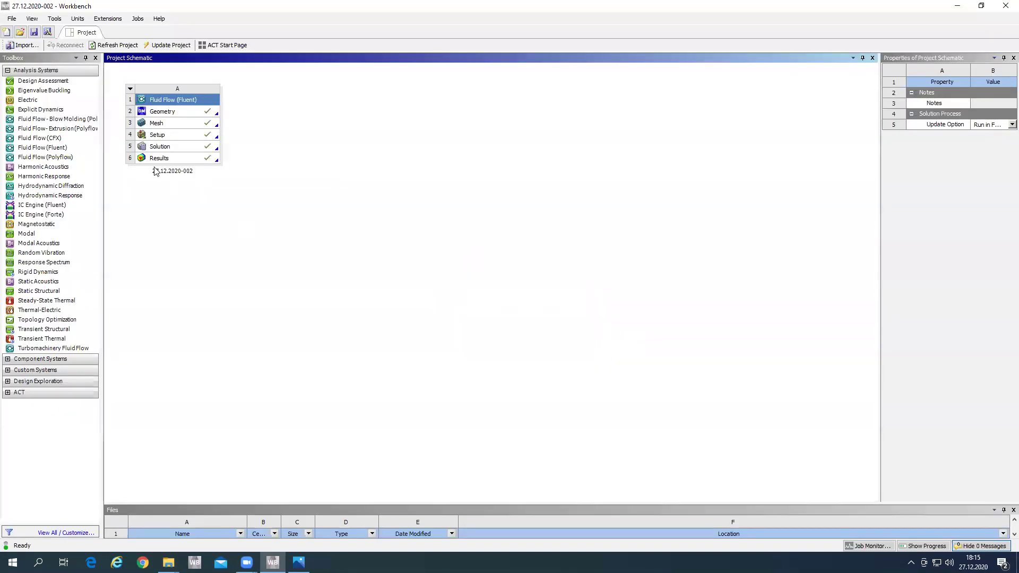
# Save the 27.12.2020-002 project, and close Workbench and the odev_2 image.
pyautogui.click(34, 32)
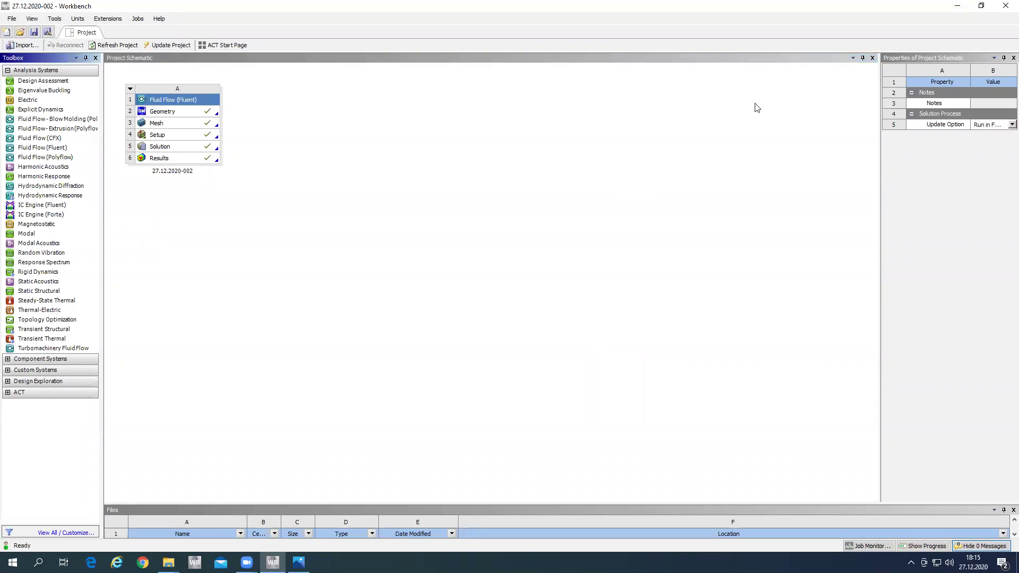
pyautogui.click(998, 7)
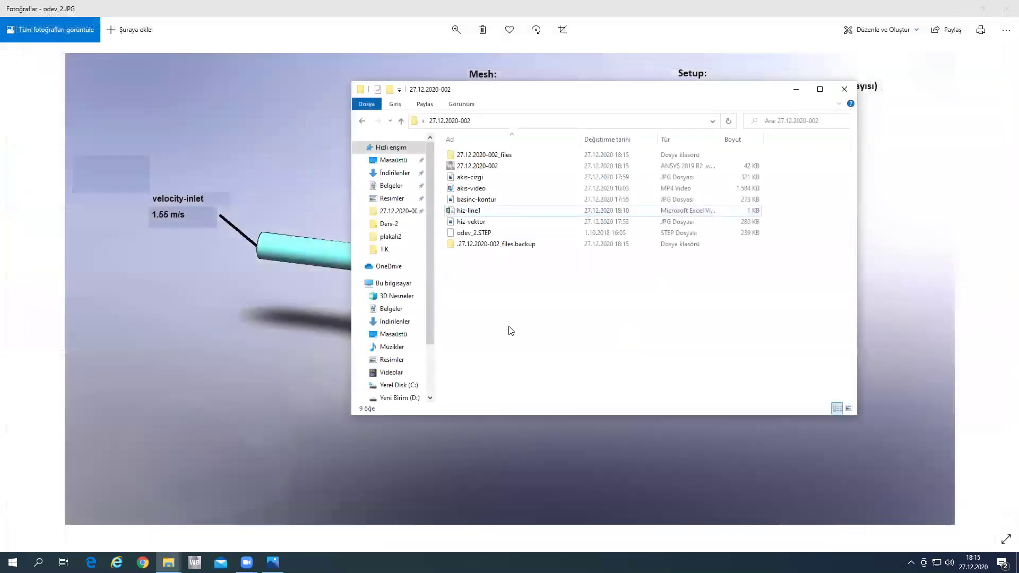
pyautogui.click(255, 361)
pyautogui.click(1006, 9)
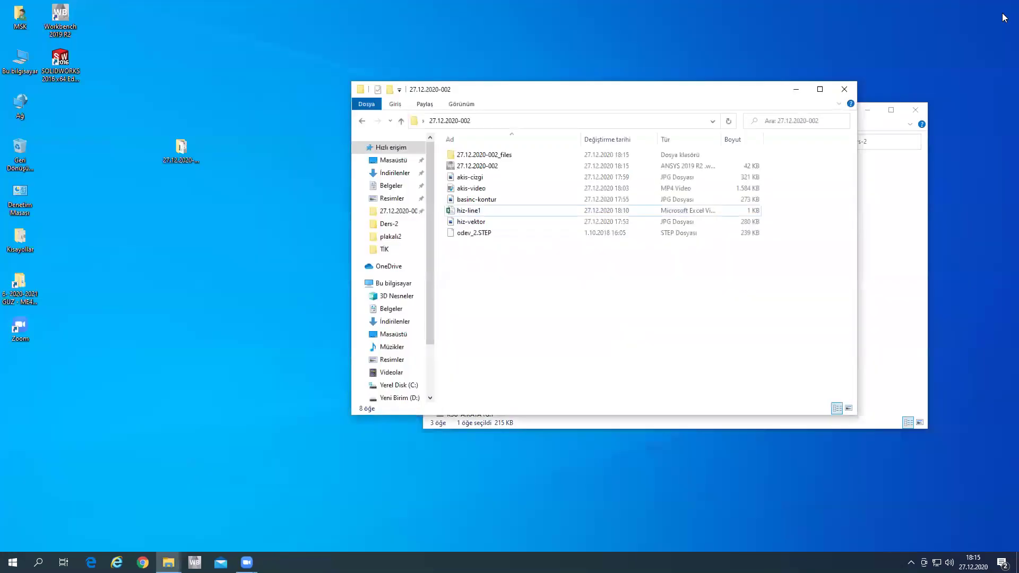
# Close the 27.12.2020-002 folder window and go up from the Ders-2 folder to Paylasim.
pyautogui.click(852, 94)
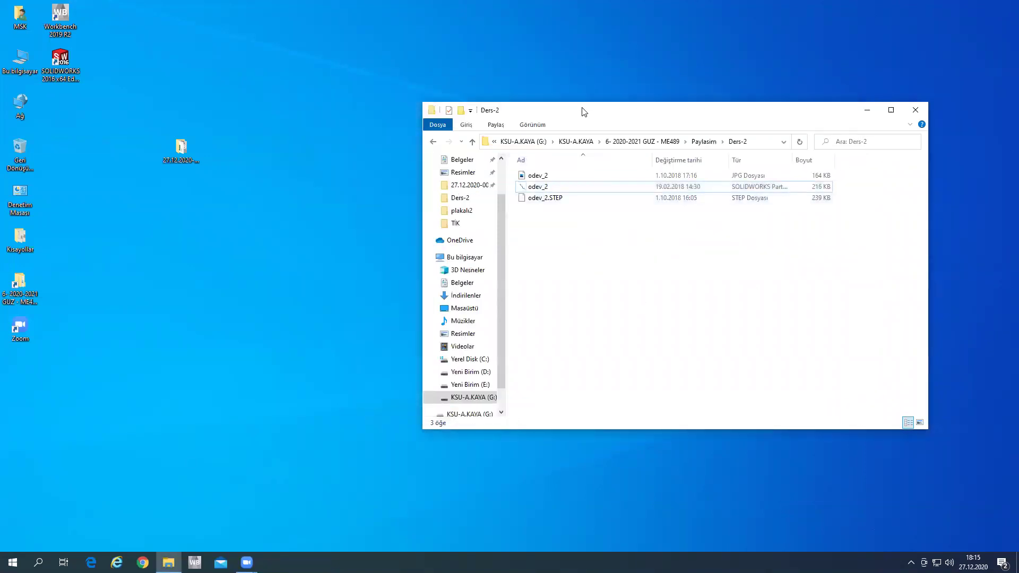
pyautogui.moveTo(581, 112); pyautogui.dragTo(503, 67)
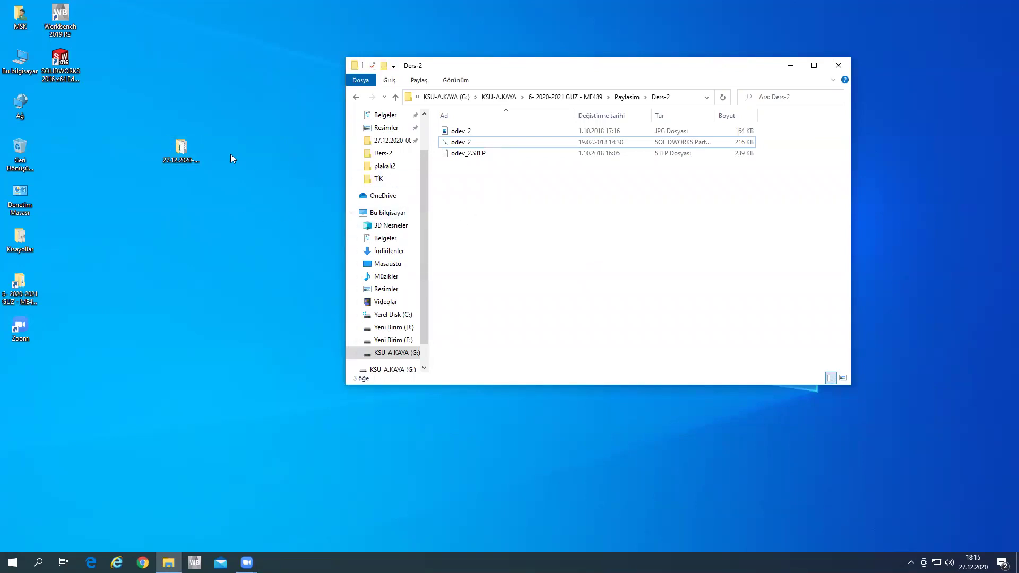
pyautogui.click(627, 98)
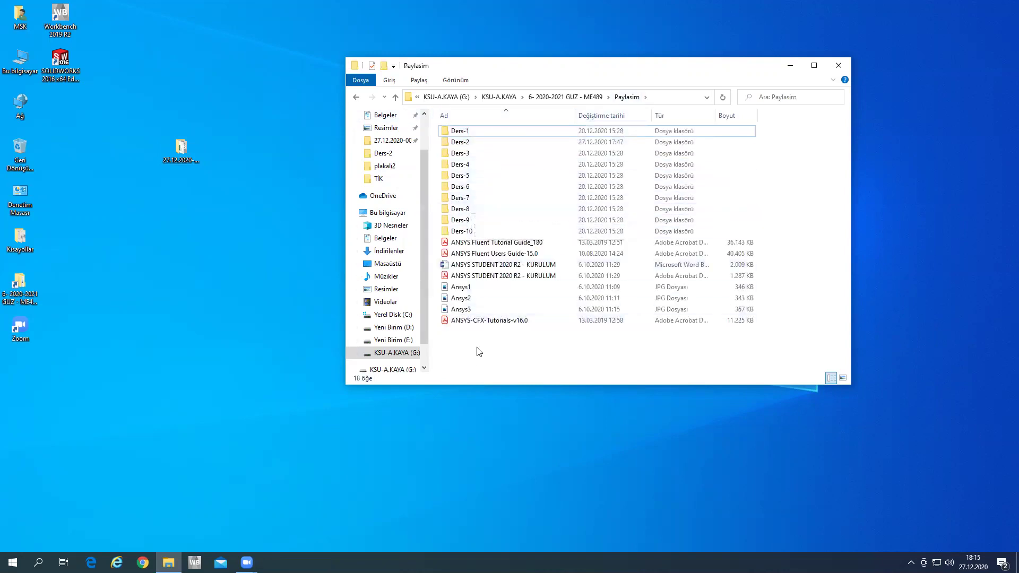